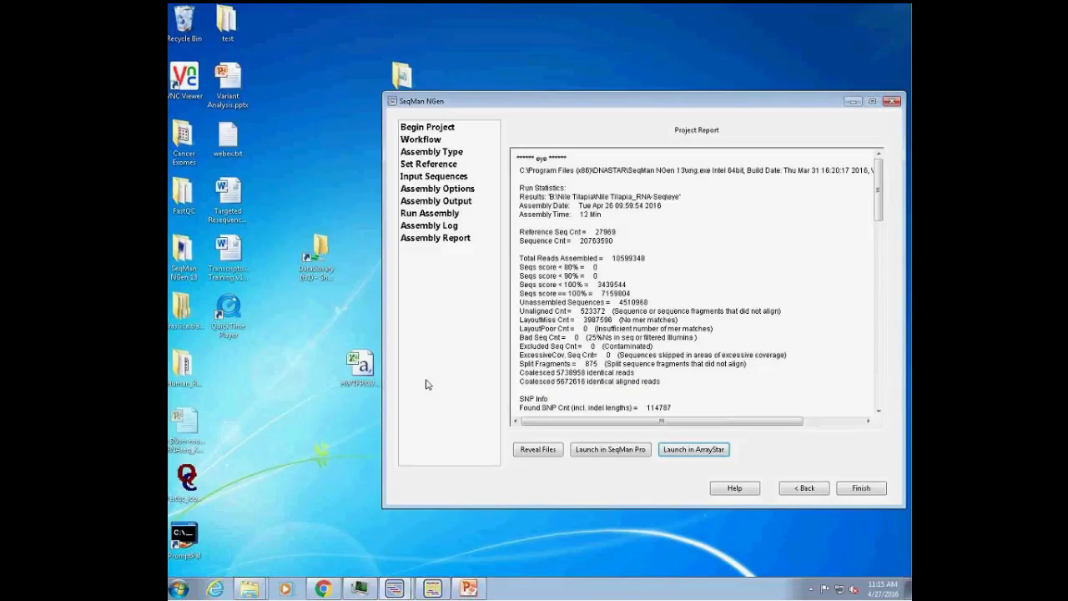
# Step: Switch to SeqMan Pro's Nile Tilapia transcript results and view the novel transcripts list before returning to the identified transcripts
pyautogui.moveTo(518, 101); pyautogui.dragTo(440, 83)
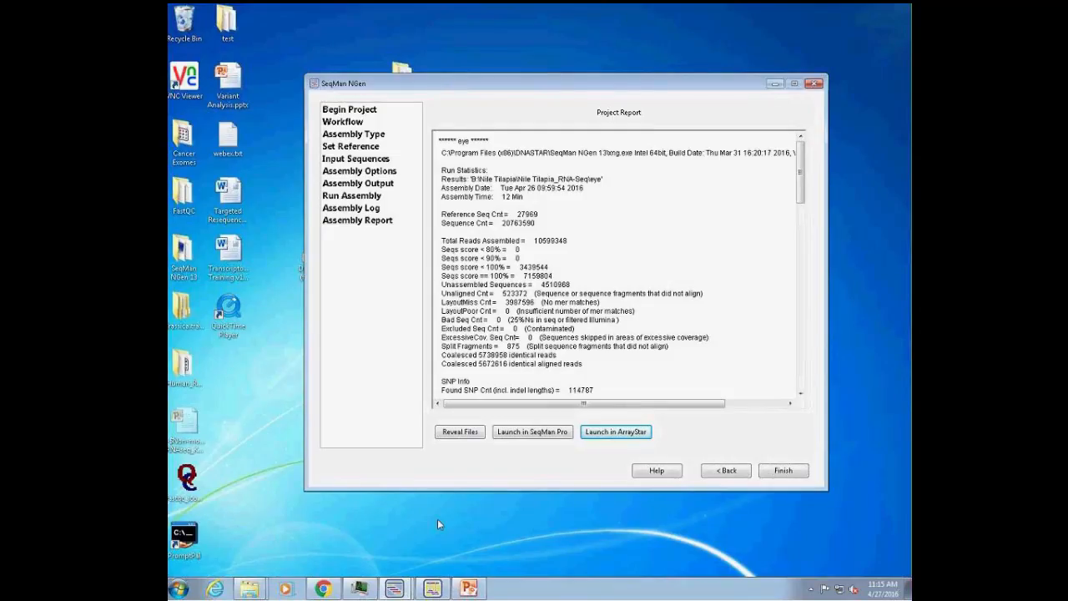
pyautogui.click(433, 589)
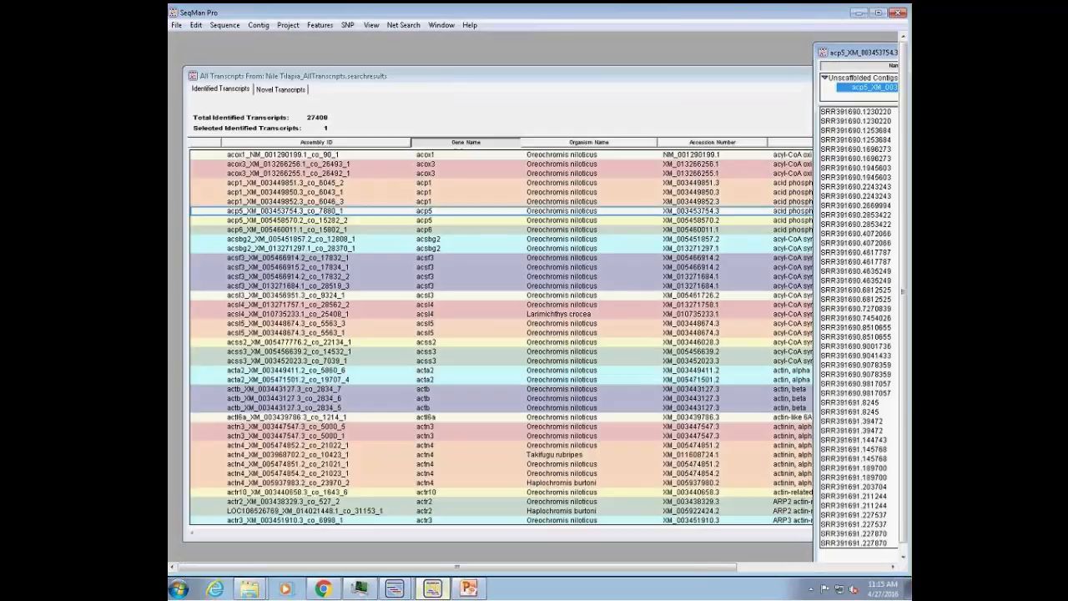
pyautogui.click(445, 80)
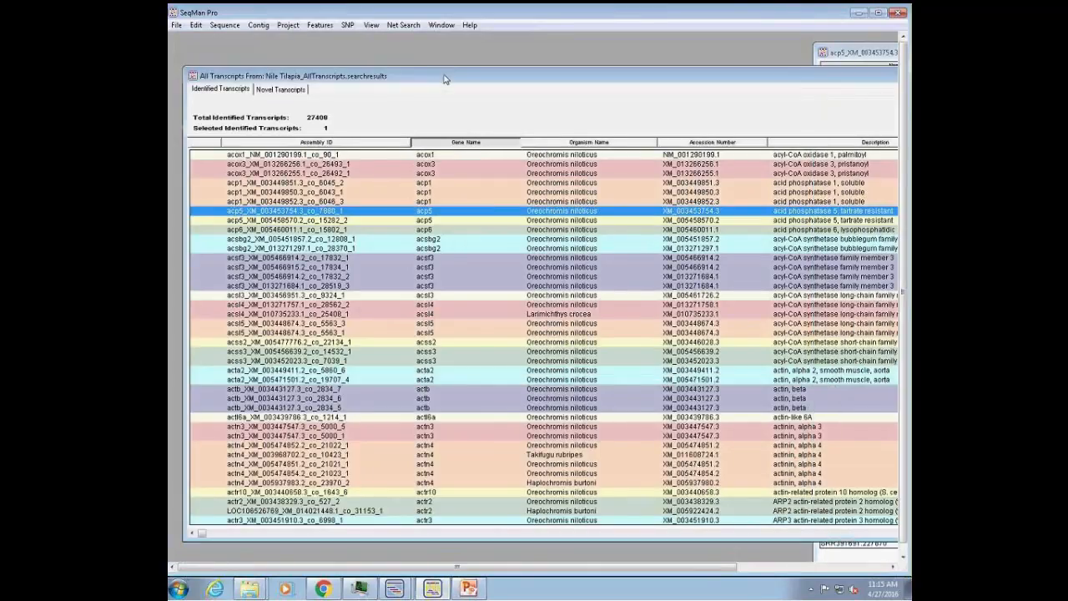
pyautogui.moveTo(445, 80)
pyautogui.mouseDown()
pyautogui.moveTo(419, 69)
pyautogui.moveTo(457, 73)
pyautogui.mouseUp()
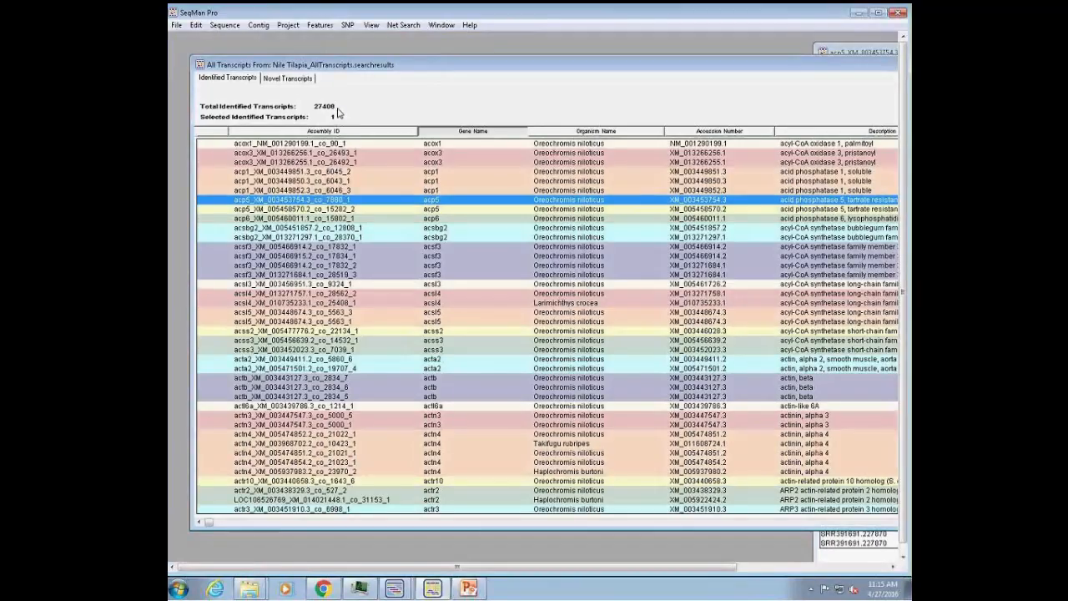
pyautogui.click(296, 79)
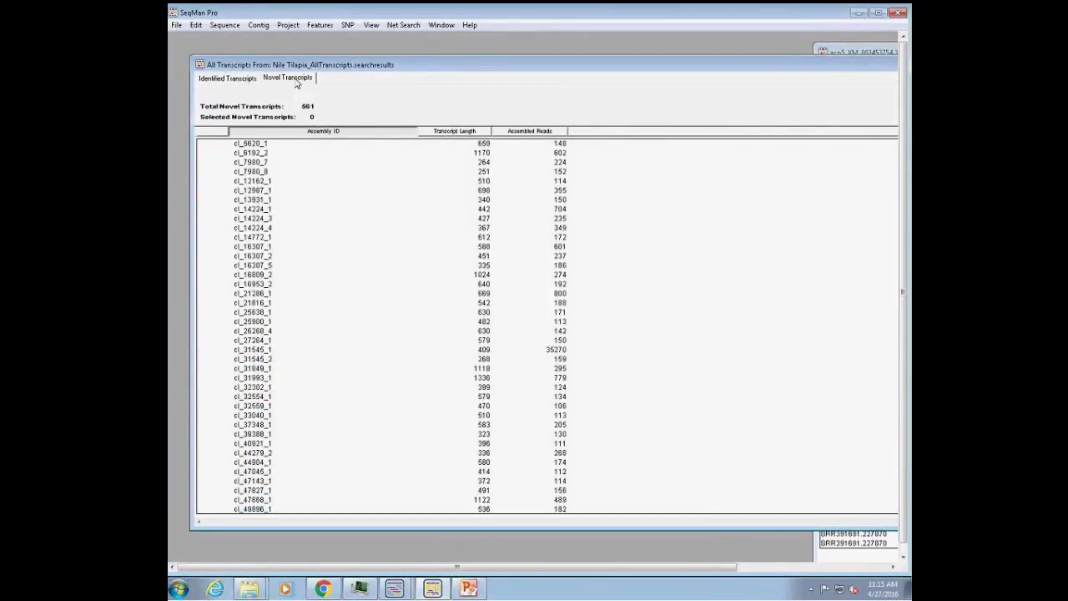
pyautogui.click(227, 78)
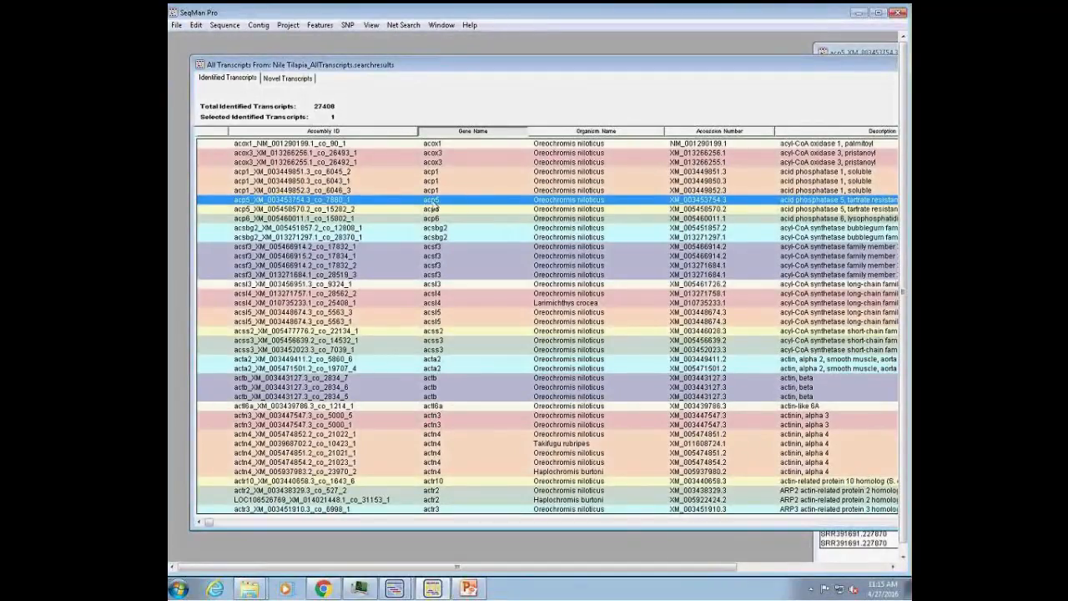
# Step: Open the read alignment of the acp5_XM_003453754.3_co_7880_1 transcript, inspect it, and close it
pyautogui.doubleClick(433, 209)
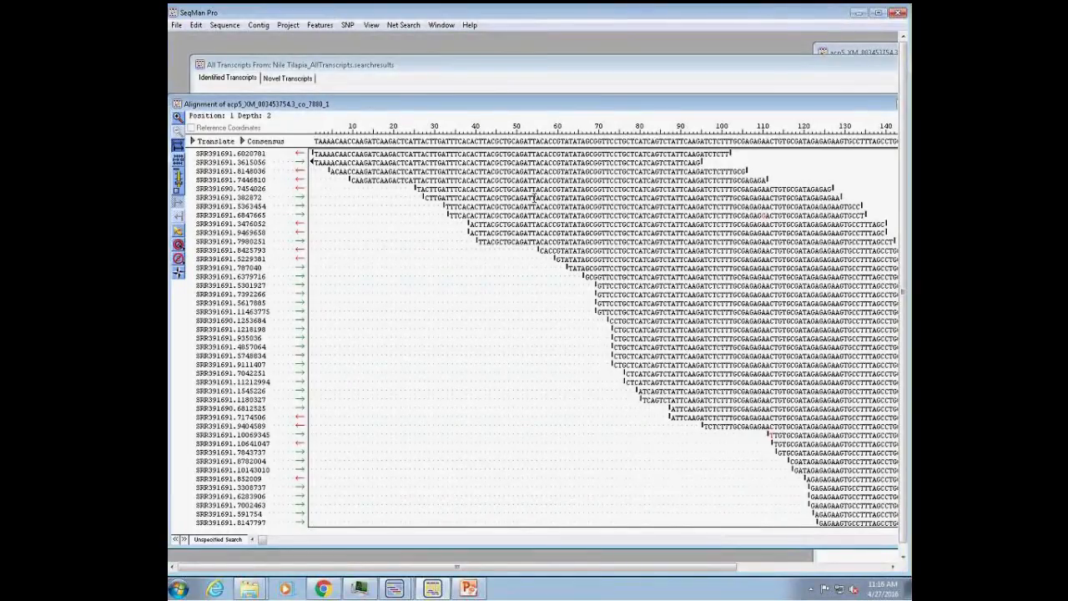
pyautogui.moveTo(567, 110); pyautogui.dragTo(441, 210)
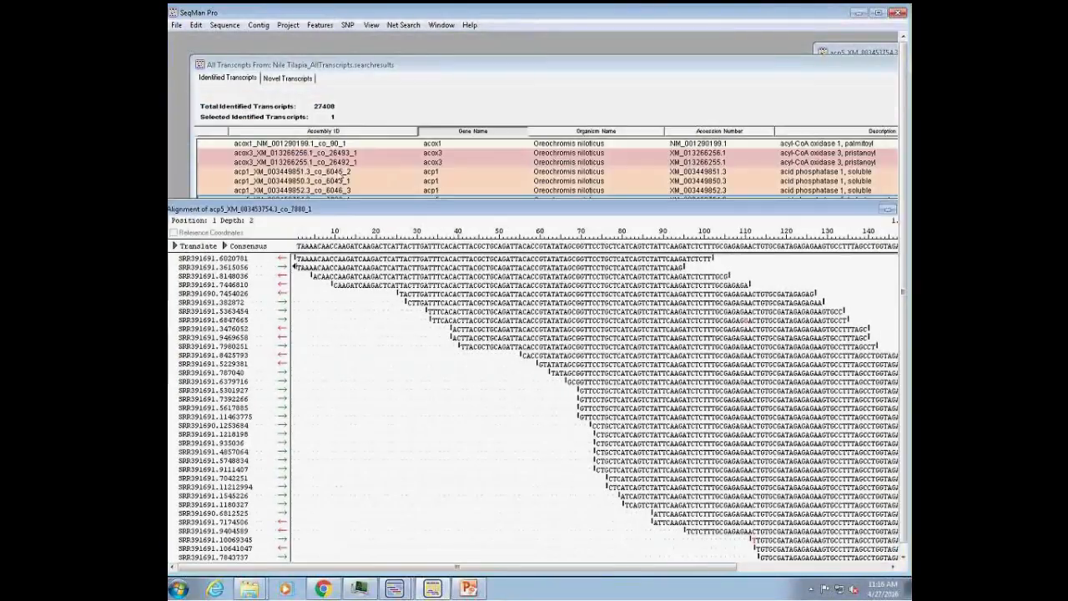
pyautogui.click(258, 25)
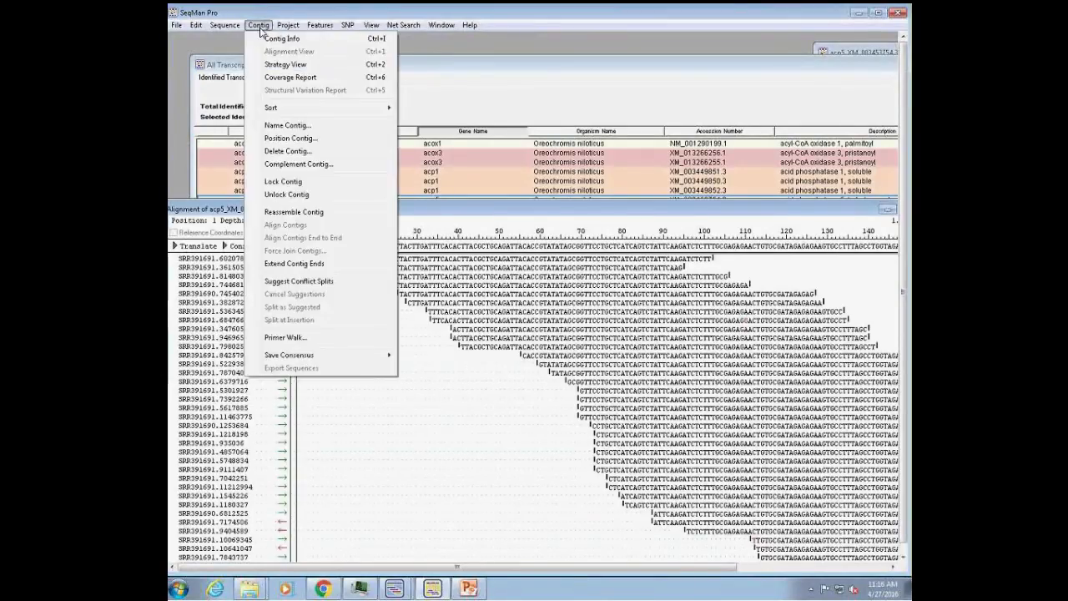
pyautogui.click(467, 207)
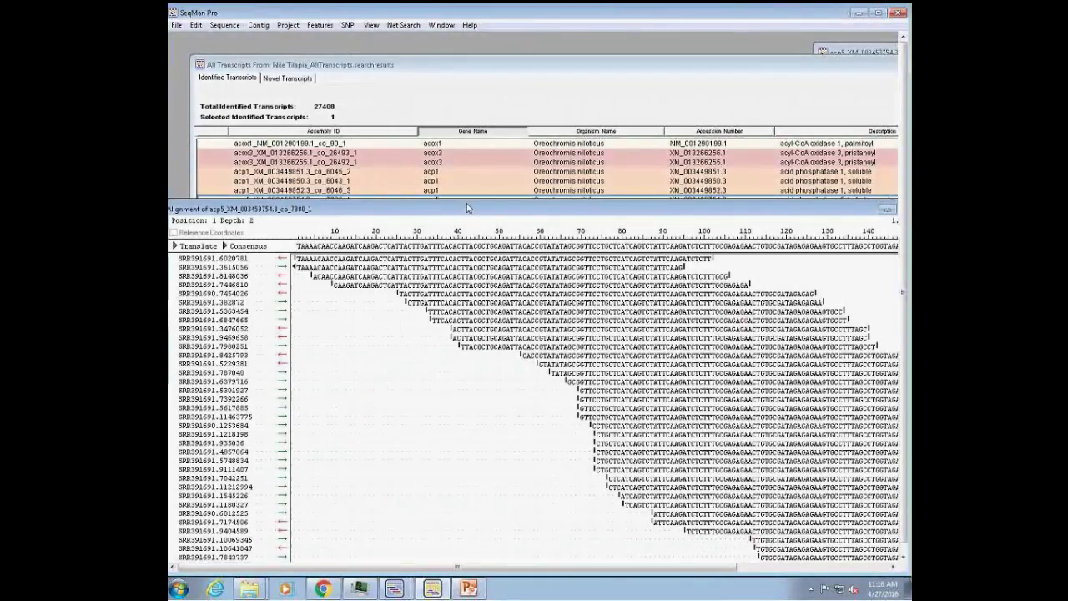
pyautogui.moveTo(496, 209); pyautogui.dragTo(439, 208)
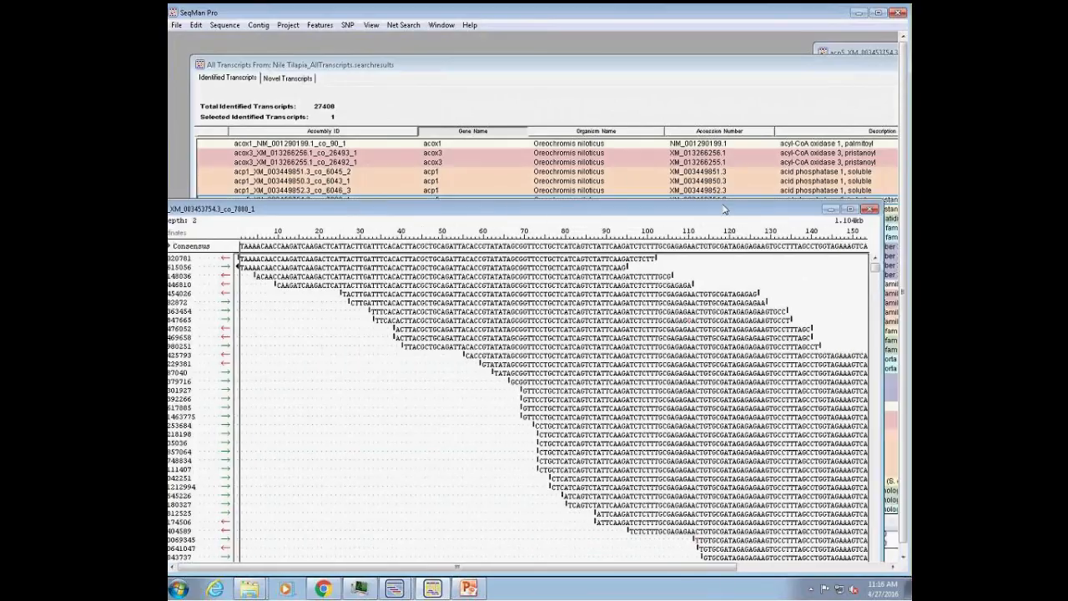
pyautogui.moveTo(800, 212); pyautogui.dragTo(768, 216)
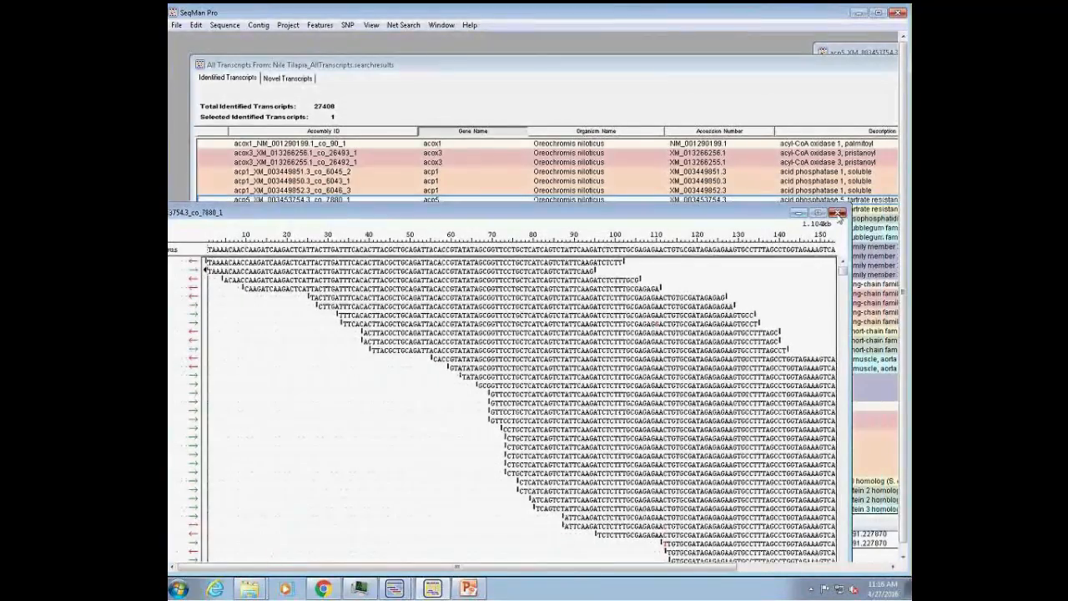
pyautogui.click(838, 213)
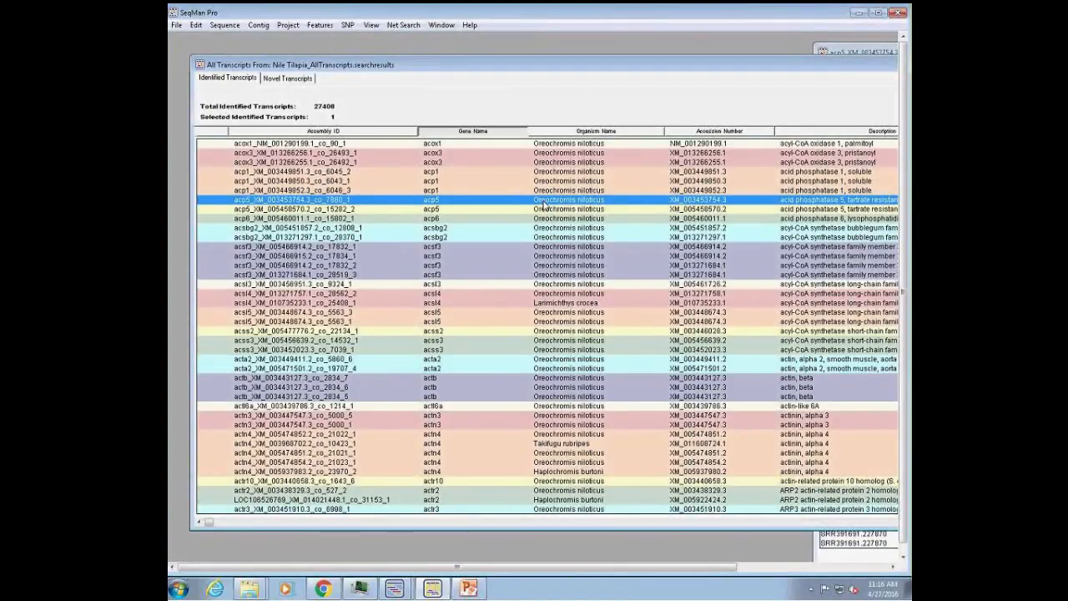
# Step: Examine the identified transcripts' description, database, transcript length, start, end and match percentage columns
pyautogui.moveTo(674, 65); pyautogui.dragTo(592, 73)
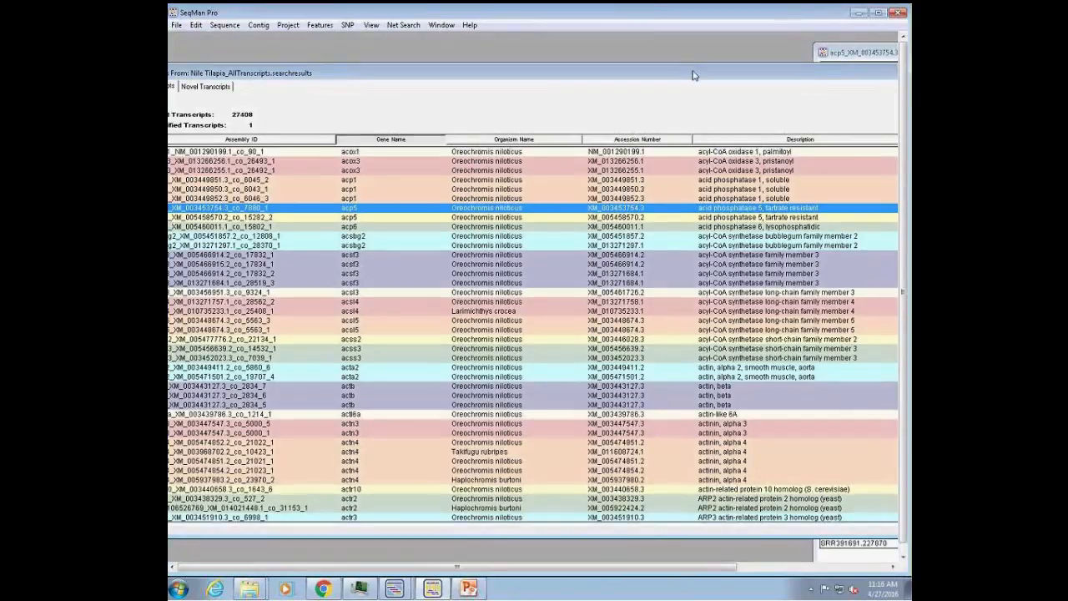
pyautogui.moveTo(693, 72); pyautogui.dragTo(586, 76)
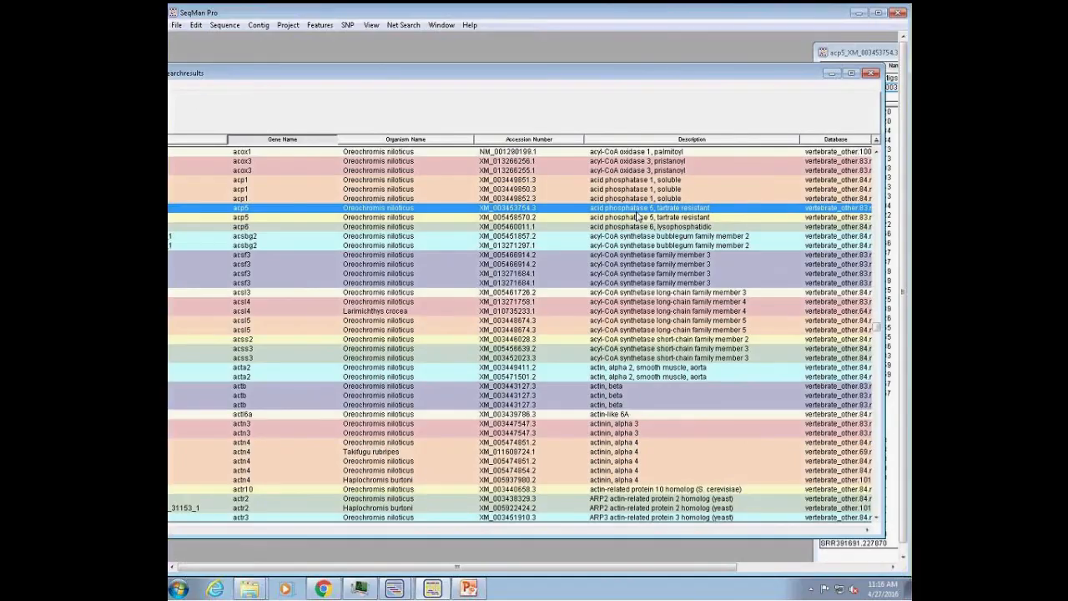
pyautogui.click(867, 531)
pyautogui.moveTo(867, 531); pyautogui.dragTo(867, 531)
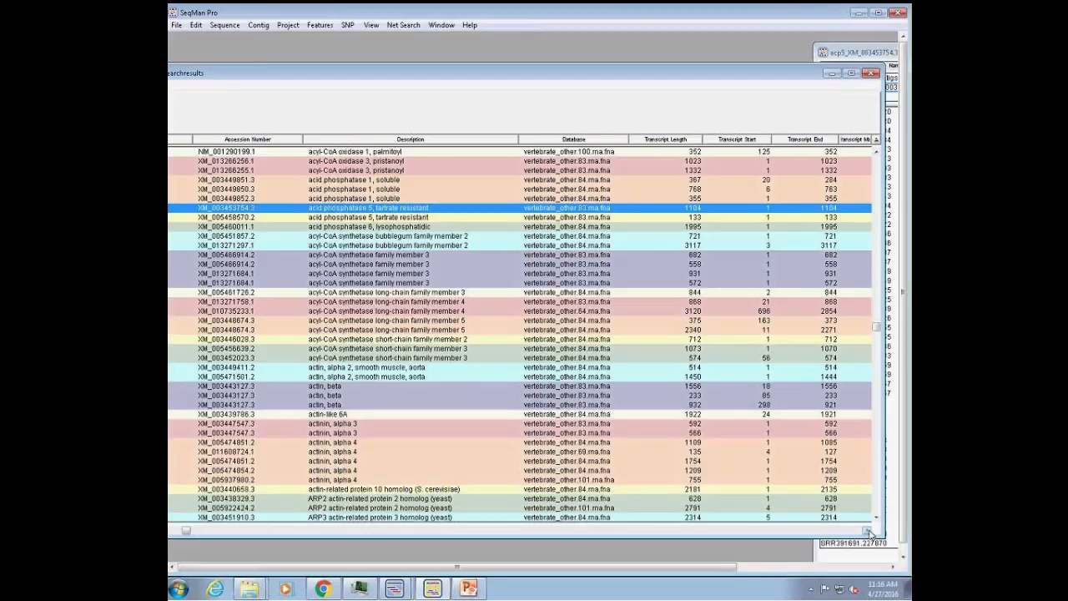
pyautogui.moveTo(867, 530); pyautogui.dragTo(867, 531)
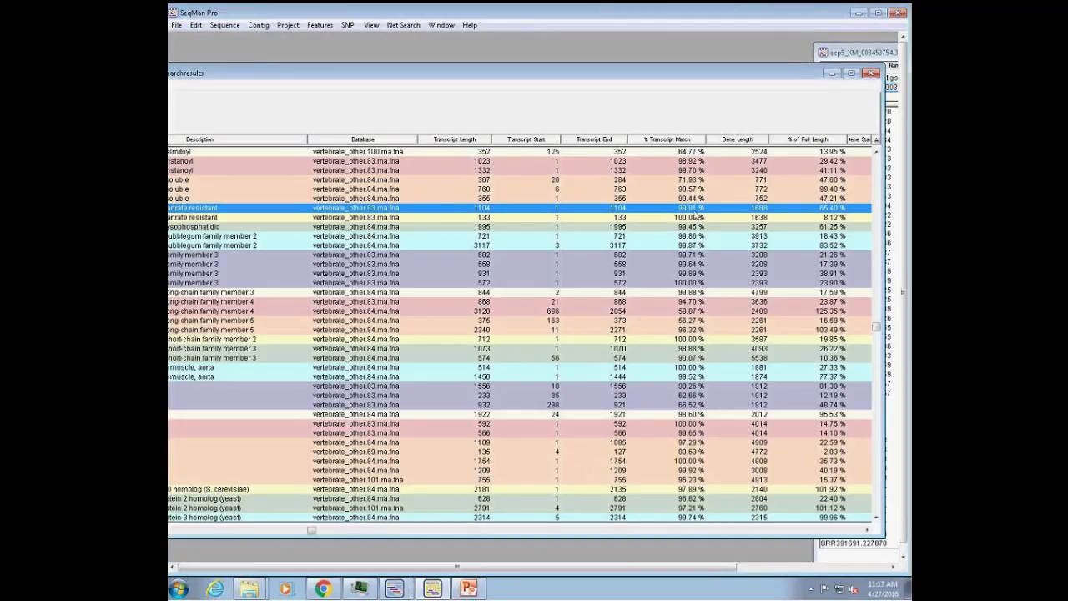
# Step: Examine the remaining match columns, from gene start and end through % identity, bit score and eValue to assembled reads
pyautogui.click(868, 531)
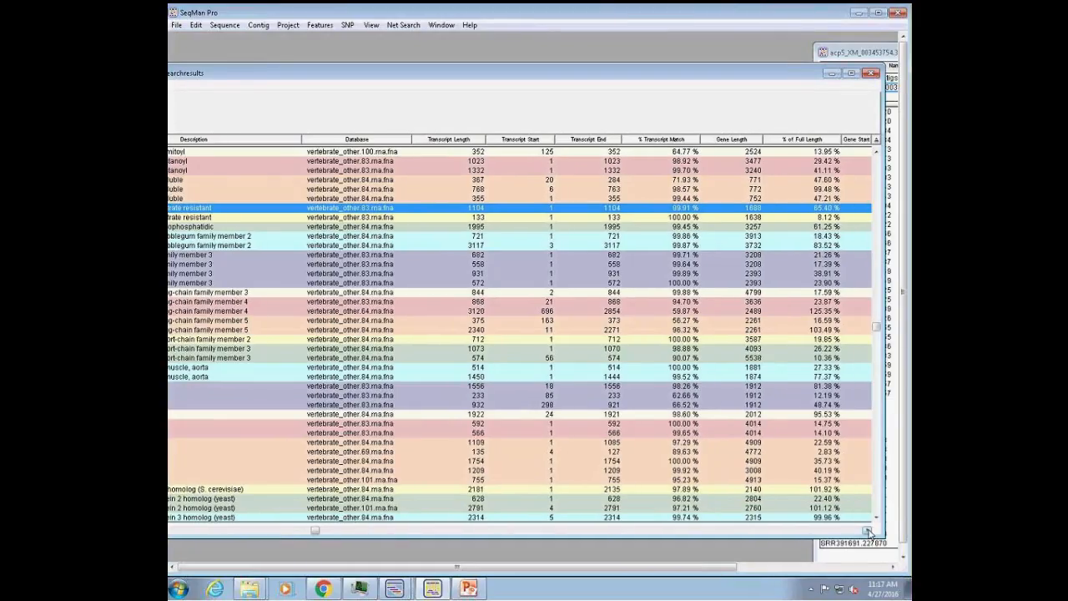
pyautogui.click(868, 531)
pyautogui.click(868, 531)
pyautogui.click(868, 531)
pyautogui.click(868, 530)
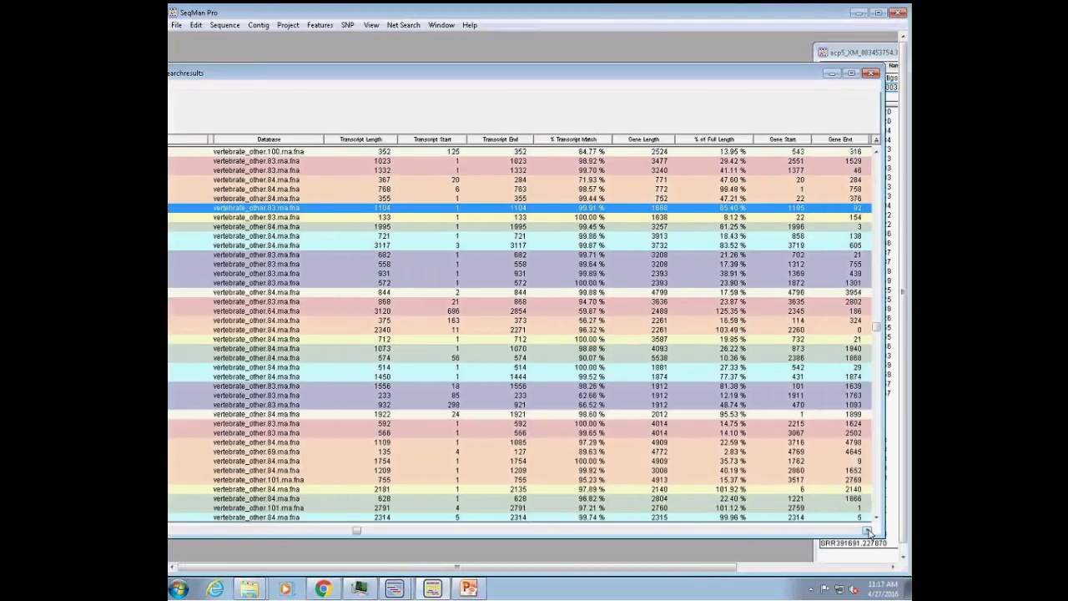
pyautogui.click(868, 531)
pyautogui.click(868, 531)
pyautogui.click(868, 531)
pyautogui.click(868, 531)
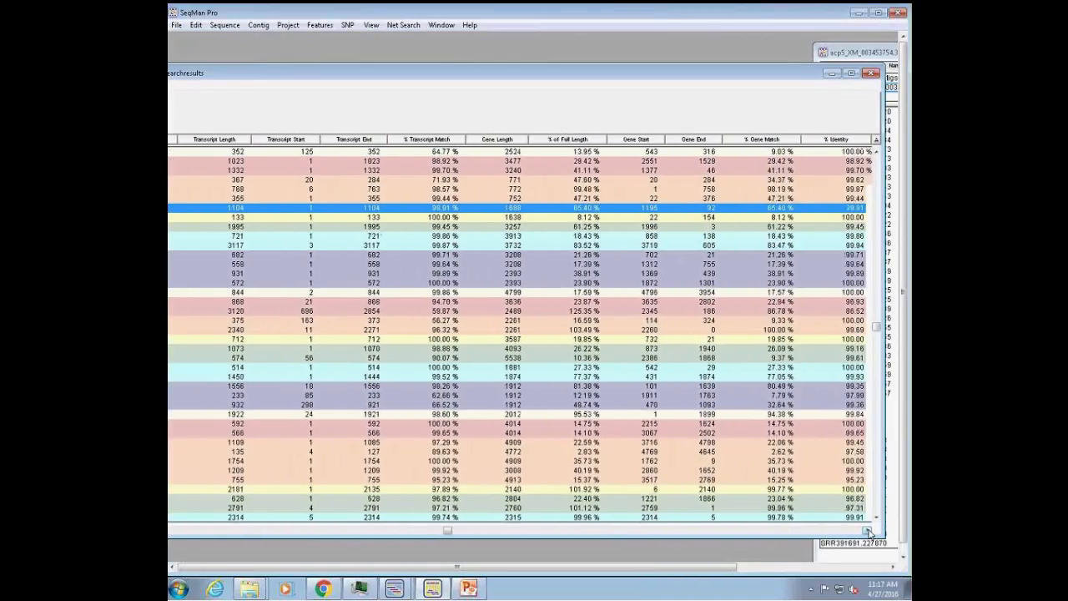
pyautogui.click(868, 531)
pyautogui.click(868, 531)
pyautogui.click(868, 531)
pyautogui.click(868, 531)
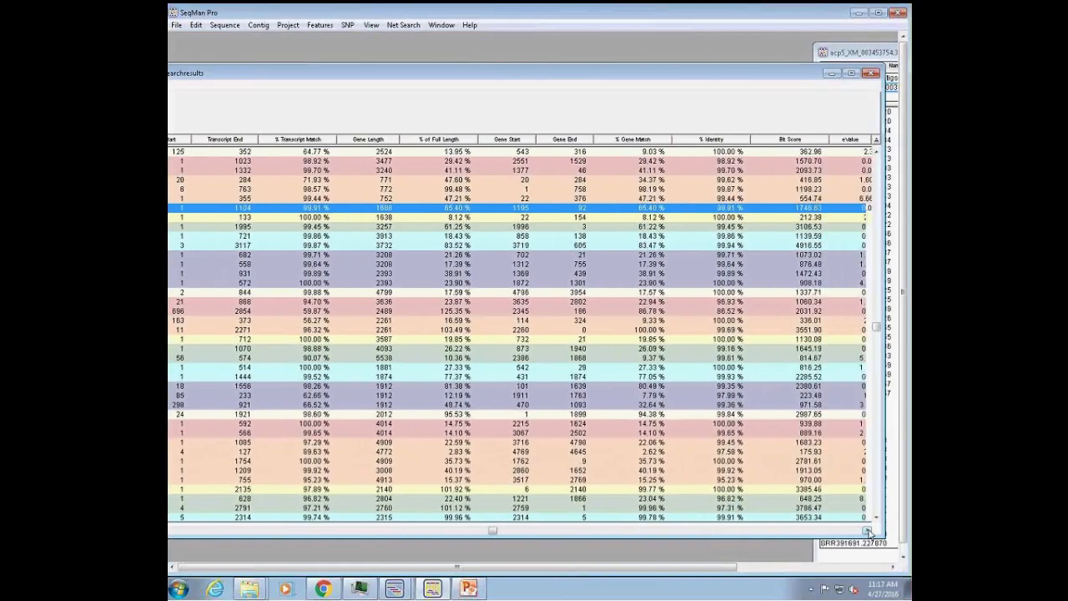
pyautogui.click(868, 530)
pyautogui.click(868, 530)
pyautogui.click(868, 531)
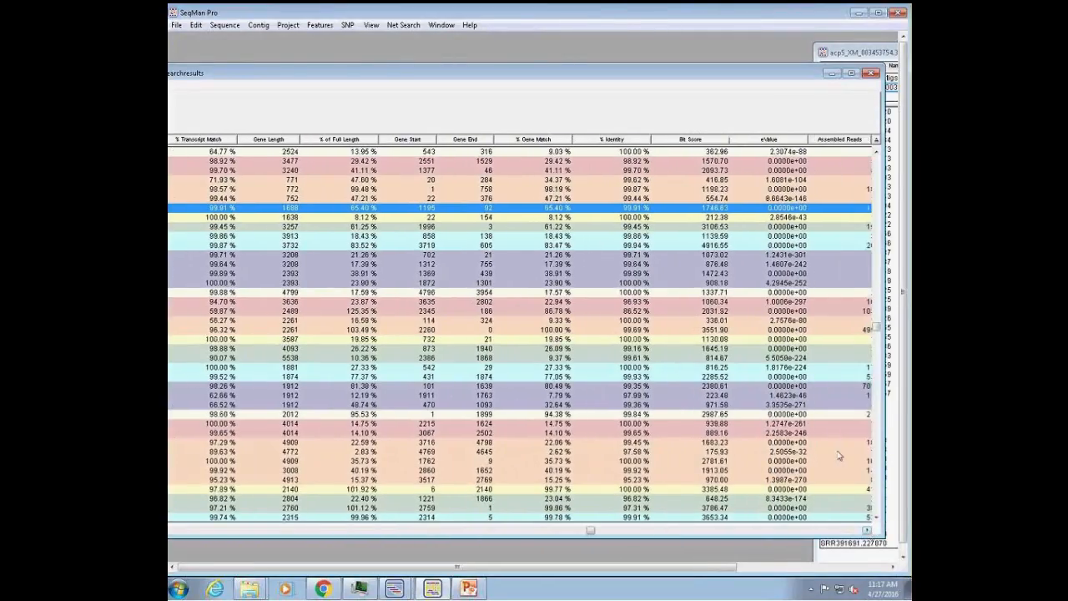
# Step: Return to the gene and organism name columns and highlight the Larimichthys crocea and Takifugu rubripes matches in turn
pyautogui.moveTo(591, 531); pyautogui.dragTo(175, 531)
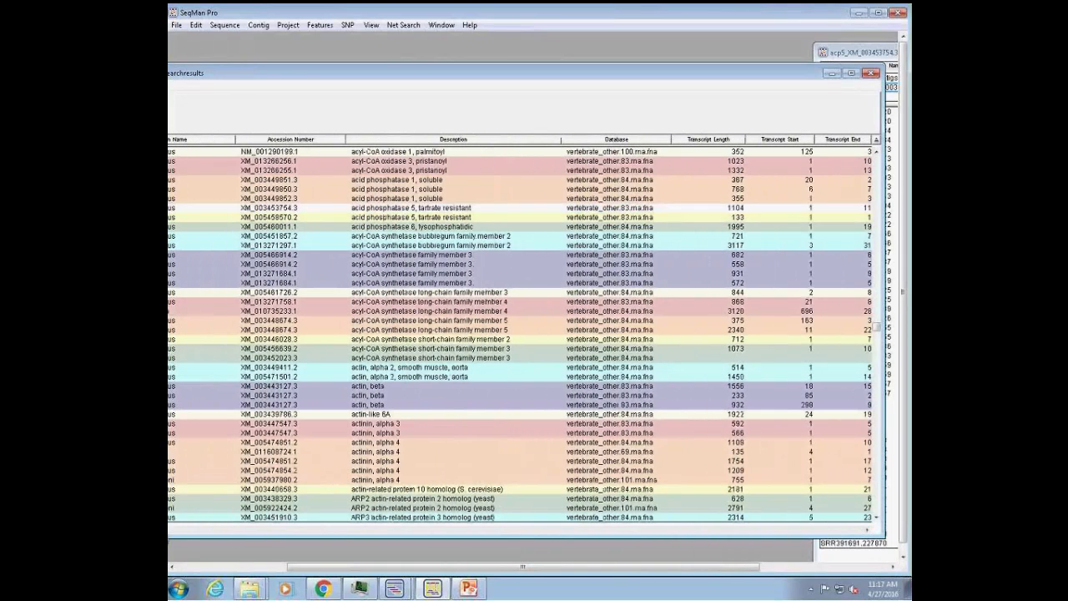
pyautogui.doubleClick(455, 73)
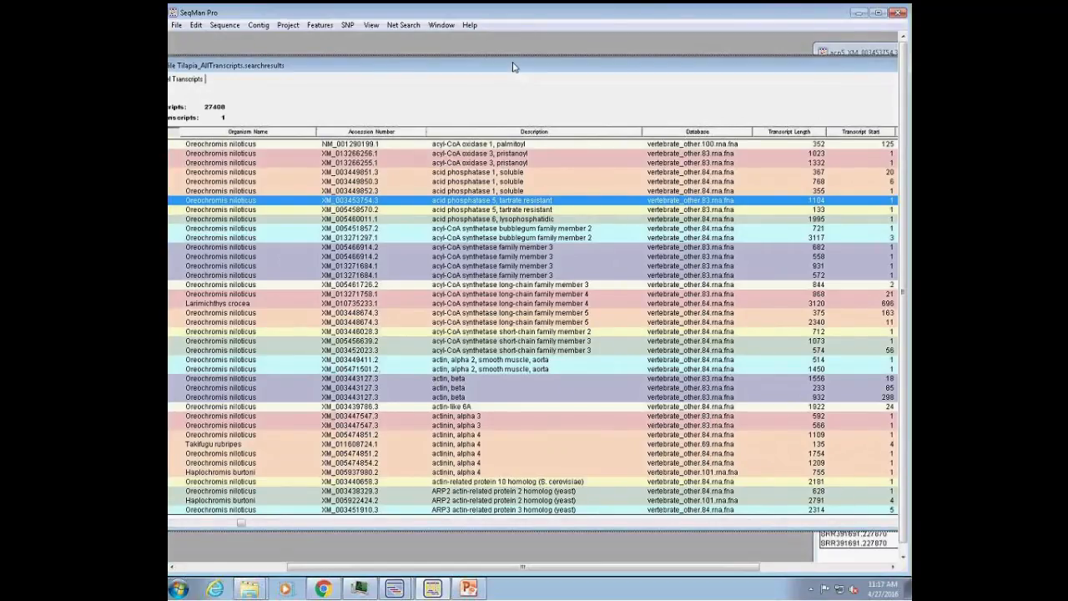
pyautogui.moveTo(513, 67); pyautogui.dragTo(566, 68)
pyautogui.click(281, 446)
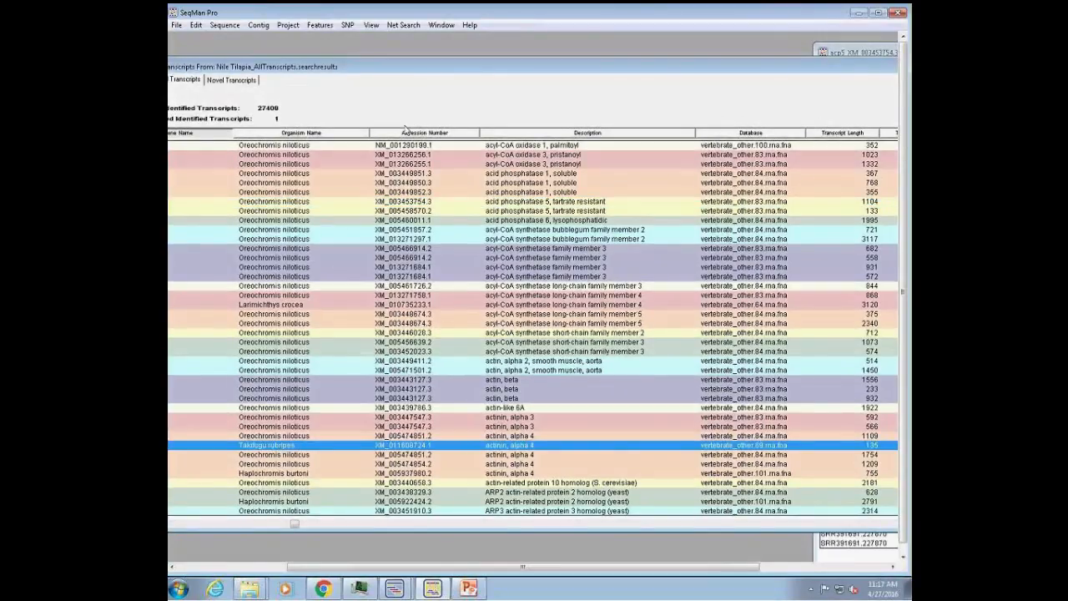
pyautogui.moveTo(408, 69); pyautogui.dragTo(540, 60)
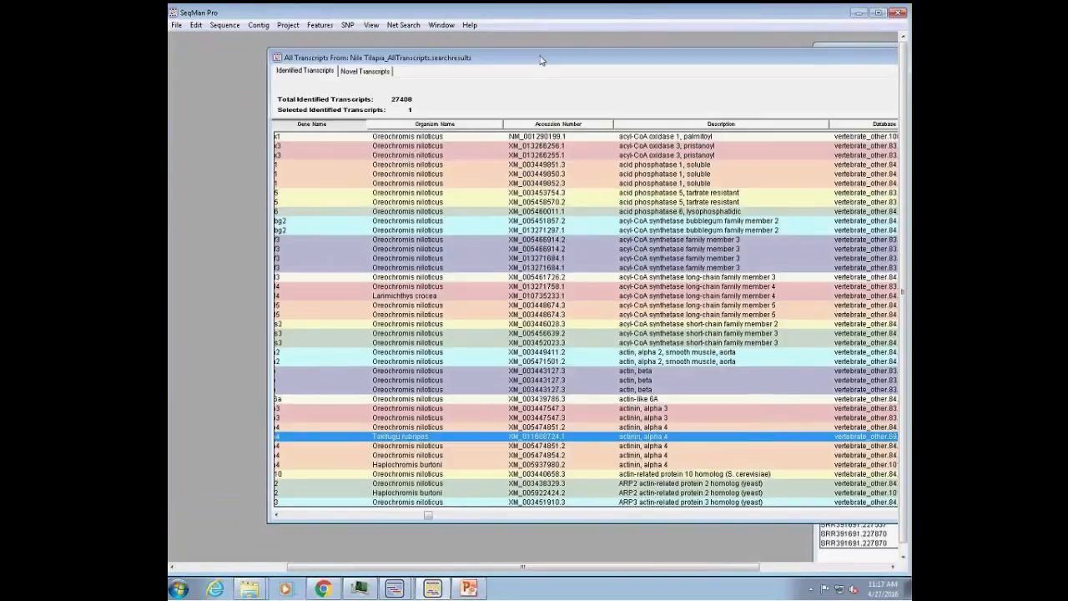
pyautogui.moveTo(428, 515); pyautogui.dragTo(329, 529)
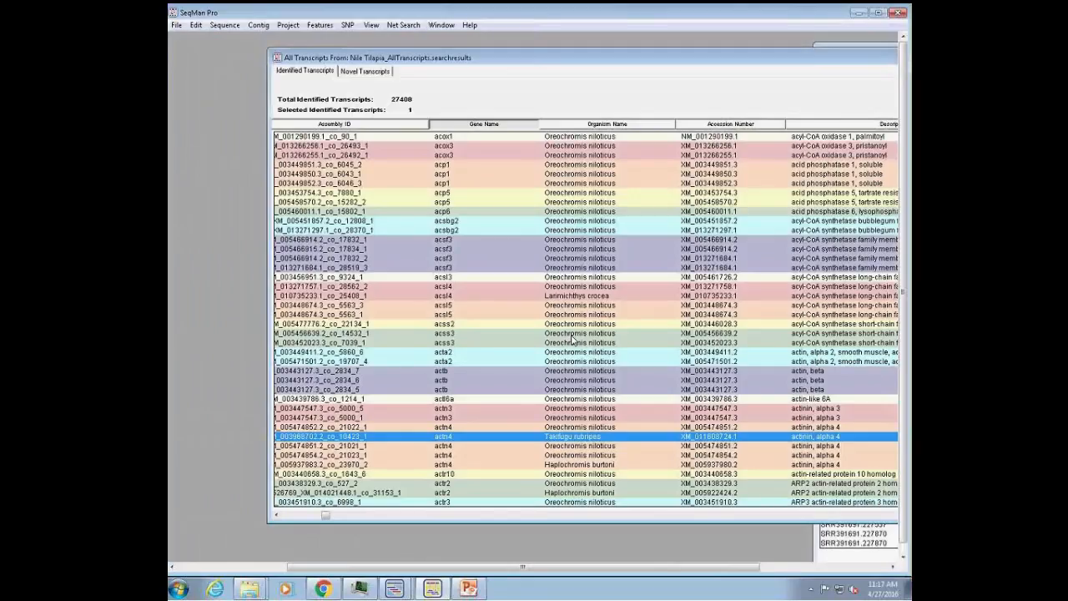
pyautogui.click(562, 296)
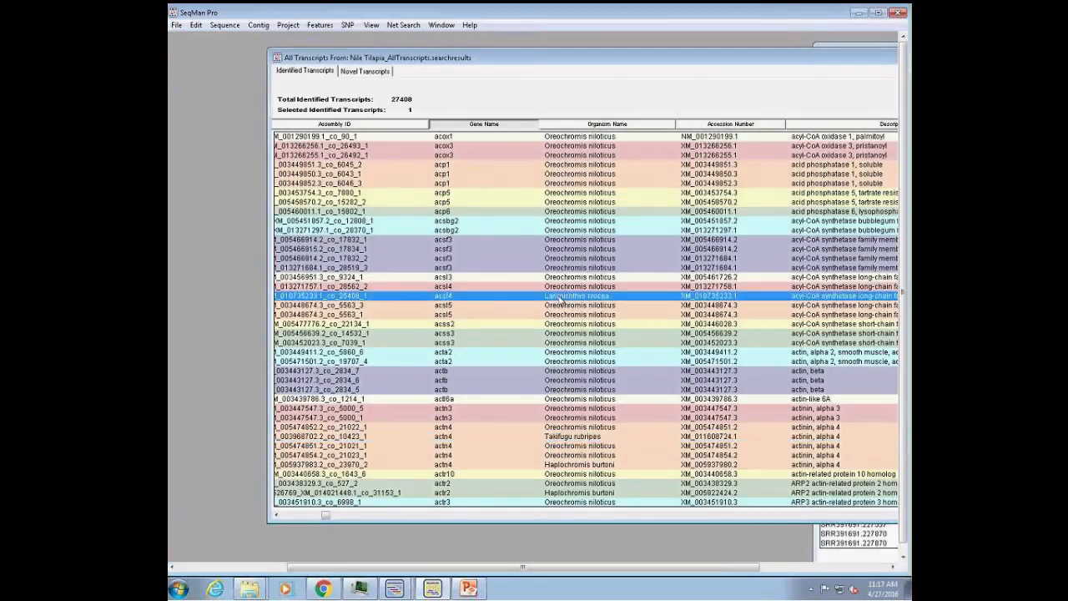
pyautogui.click(578, 439)
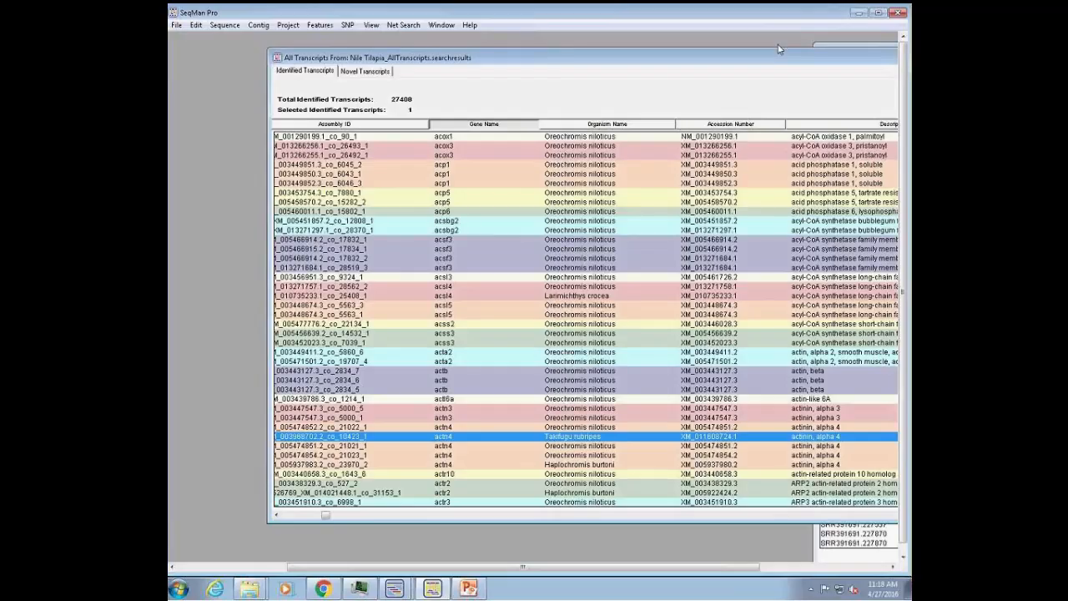
# Step: Minimize the open programs and browse in Windows Explorer to Nile Tilapia\vertebrate_other_r74_20160120 on the Data2 (B:) drive
pyautogui.click(861, 16)
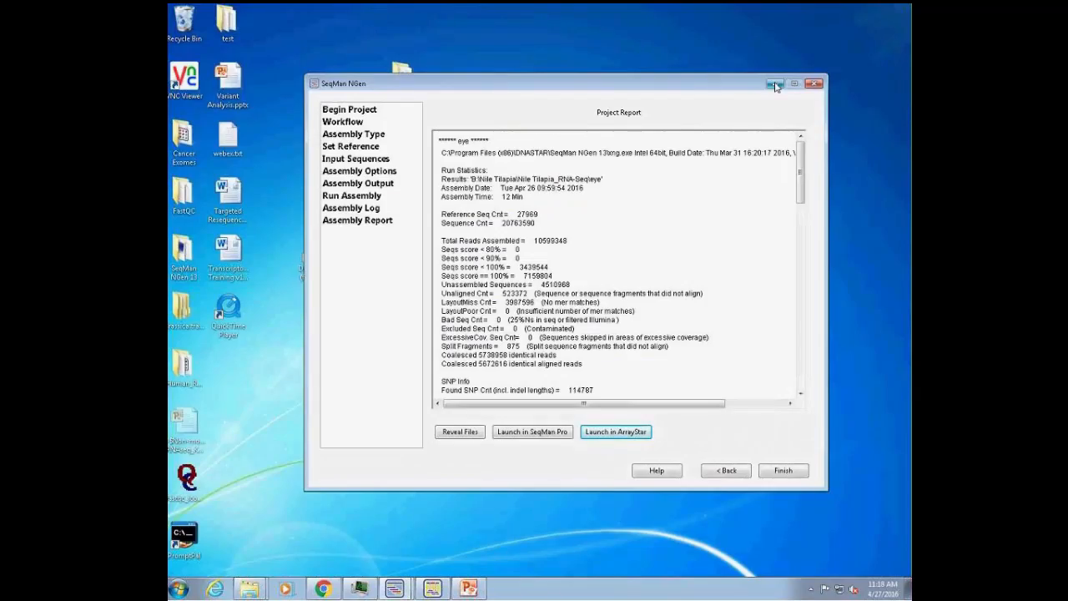
pyautogui.click(775, 85)
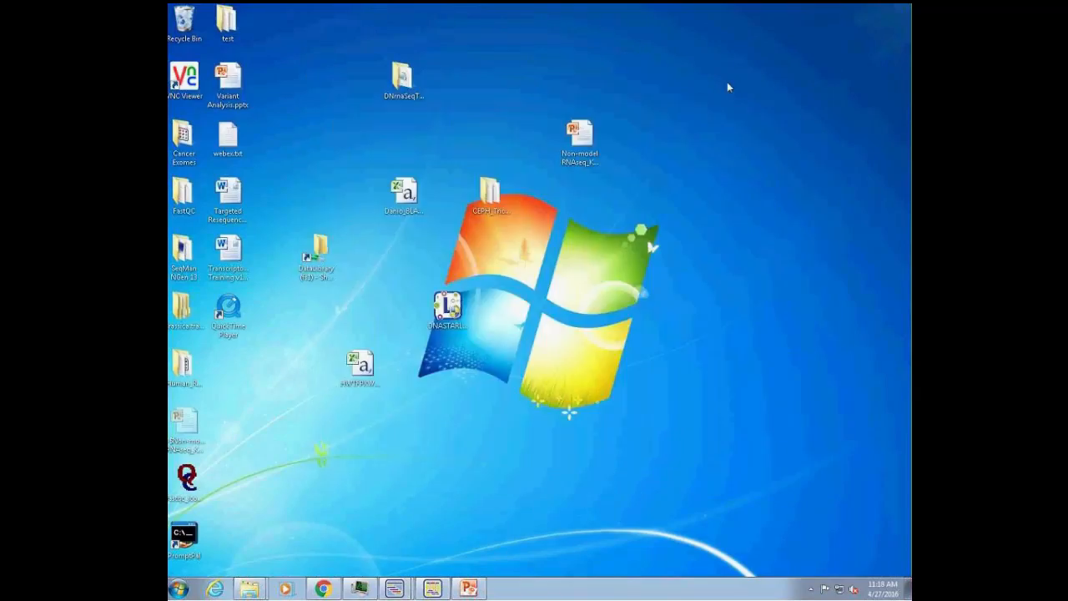
pyautogui.rightClick(177, 589)
pyautogui.click(219, 589)
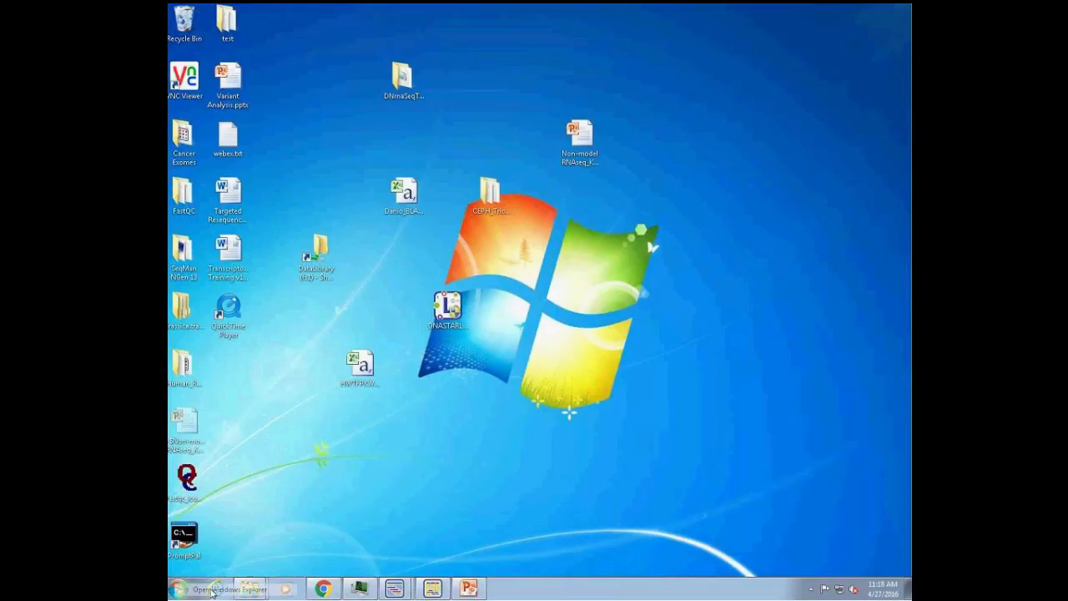
pyautogui.click(242, 216)
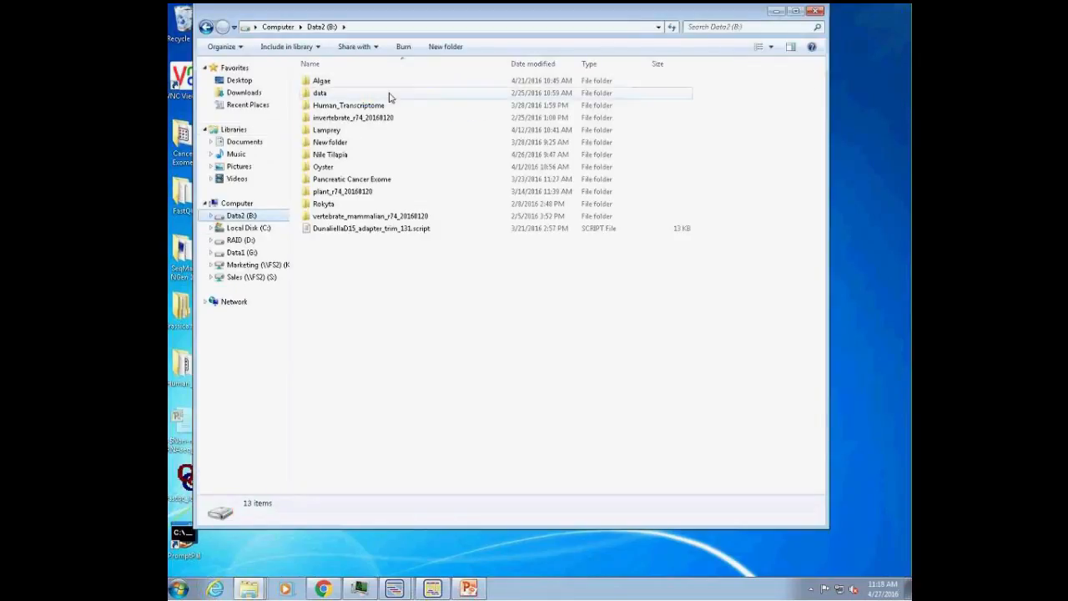
pyautogui.doubleClick(352, 155)
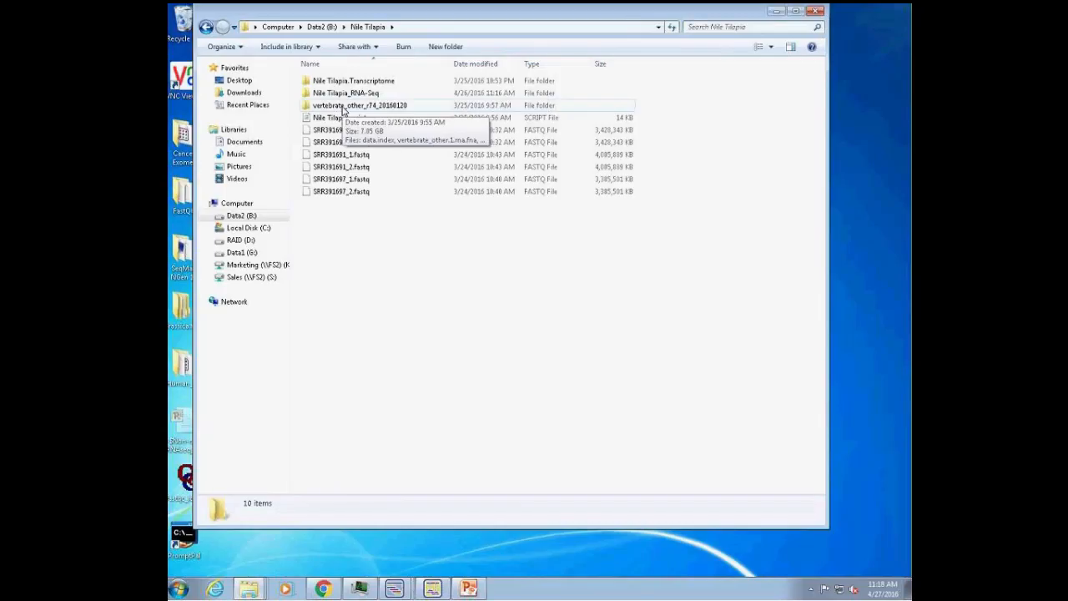
pyautogui.click(343, 110)
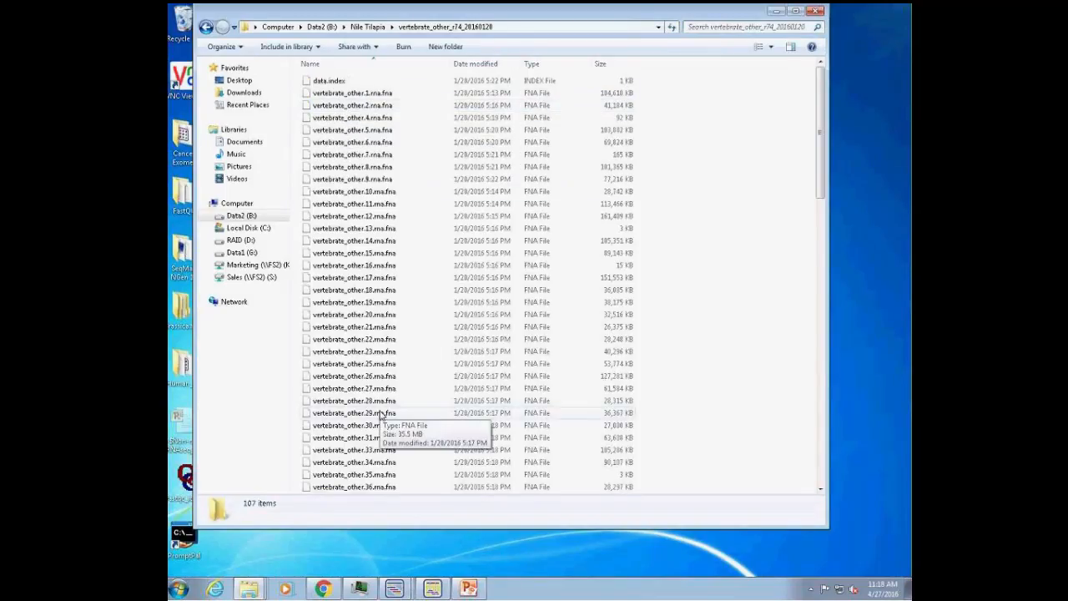
# Step: Open vertebrate_other.7.rna.fna in Universal Viewer, highlight Danio rerio in the first sequence header, and reposition the viewer window
pyautogui.rightClick(371, 157)
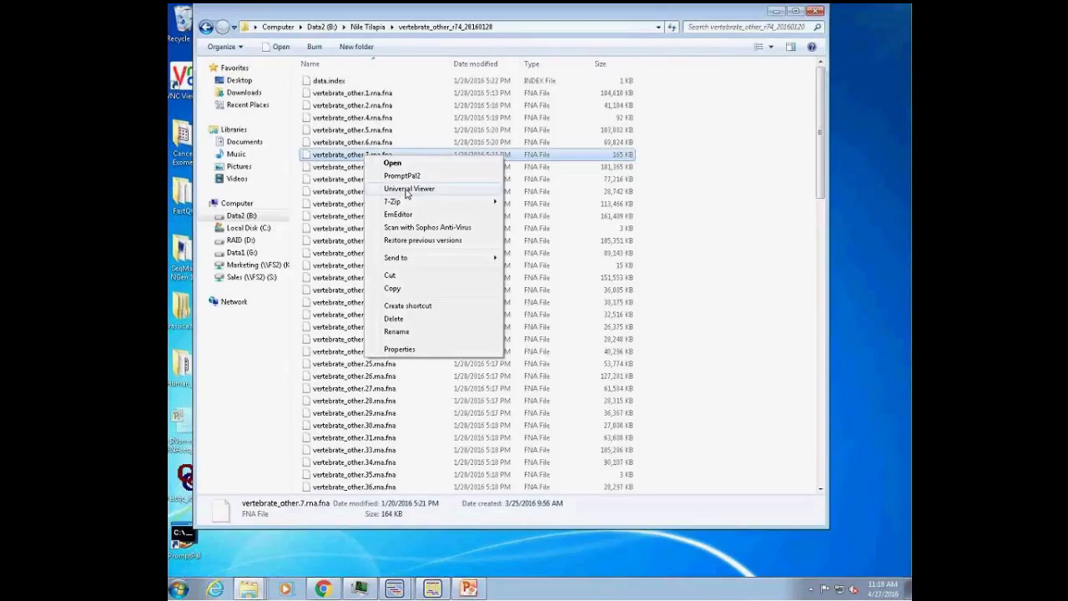
pyautogui.click(401, 190)
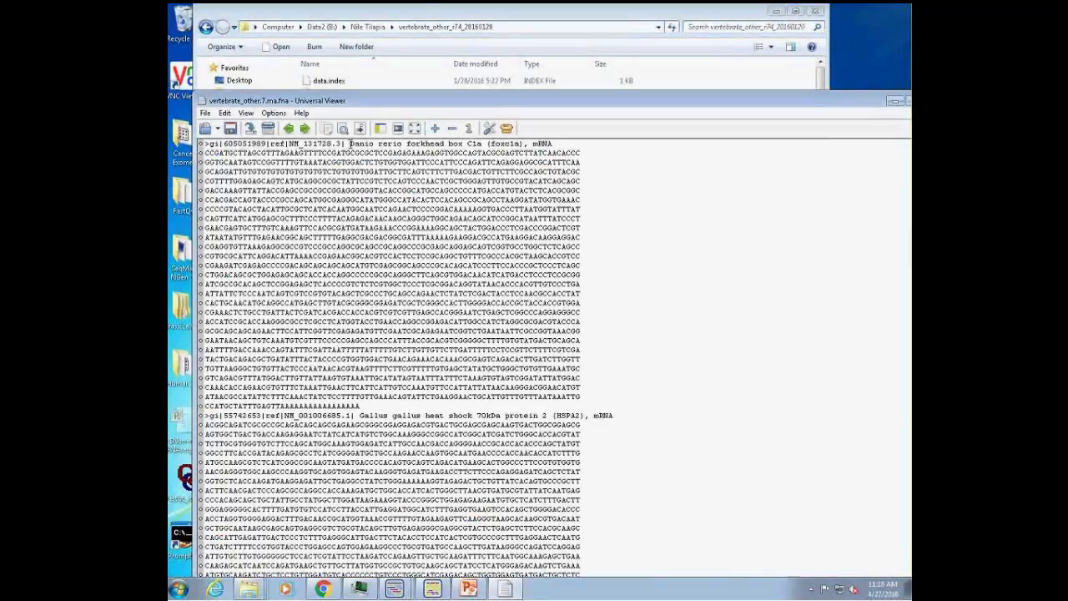
pyautogui.moveTo(348, 143); pyautogui.dragTo(415, 143)
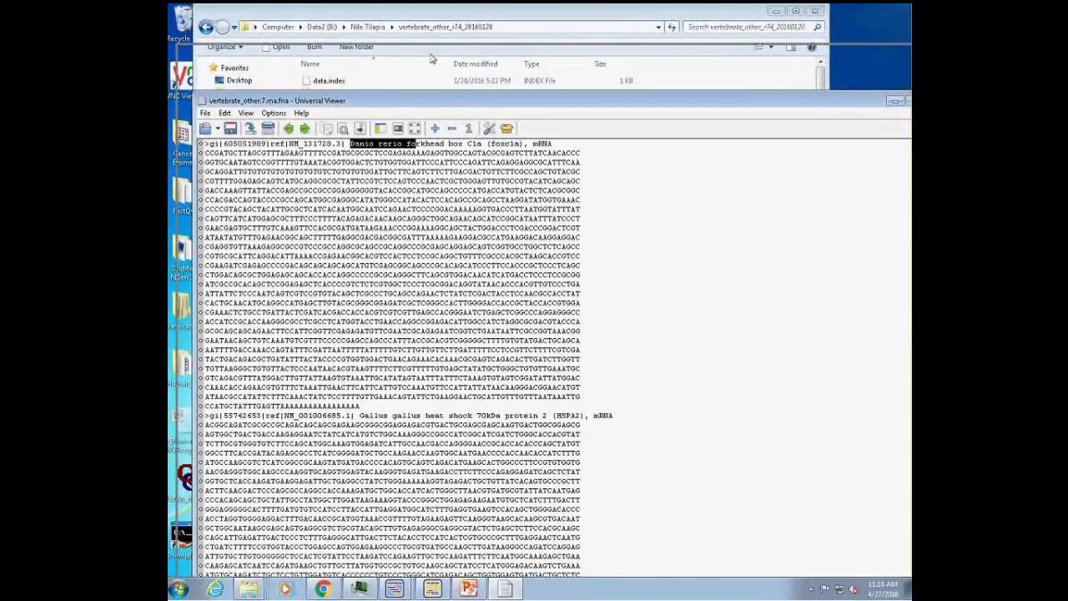
pyautogui.moveTo(447, 105); pyautogui.dragTo(430, 58)
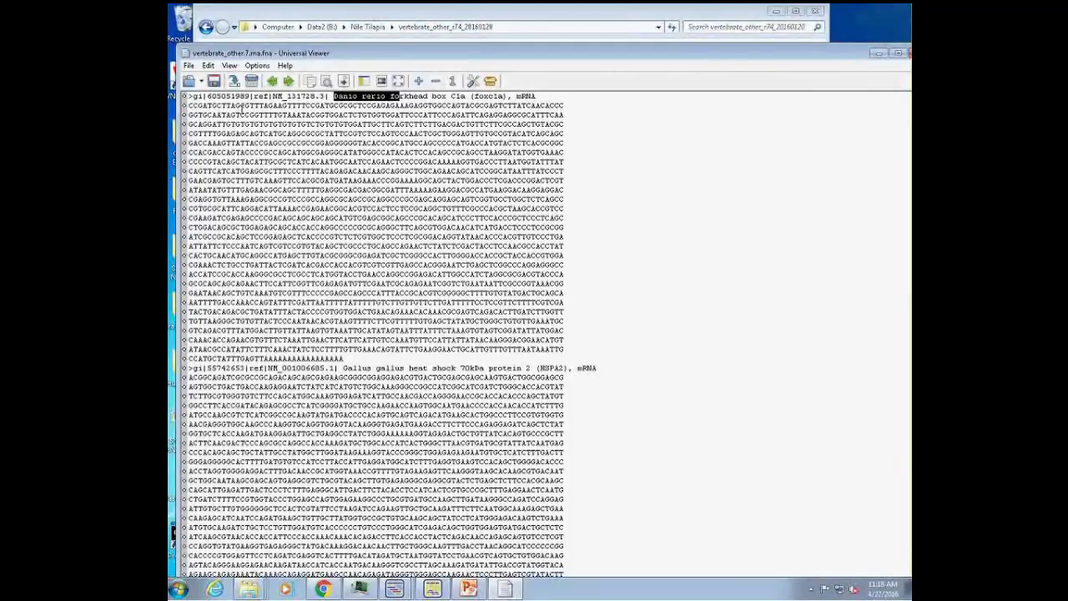
# Step: Return to the reference database folder, open vertebrate_other.4.rna.fna in Universal Viewer, and highlight its entire first header line
pyautogui.click(373, 41)
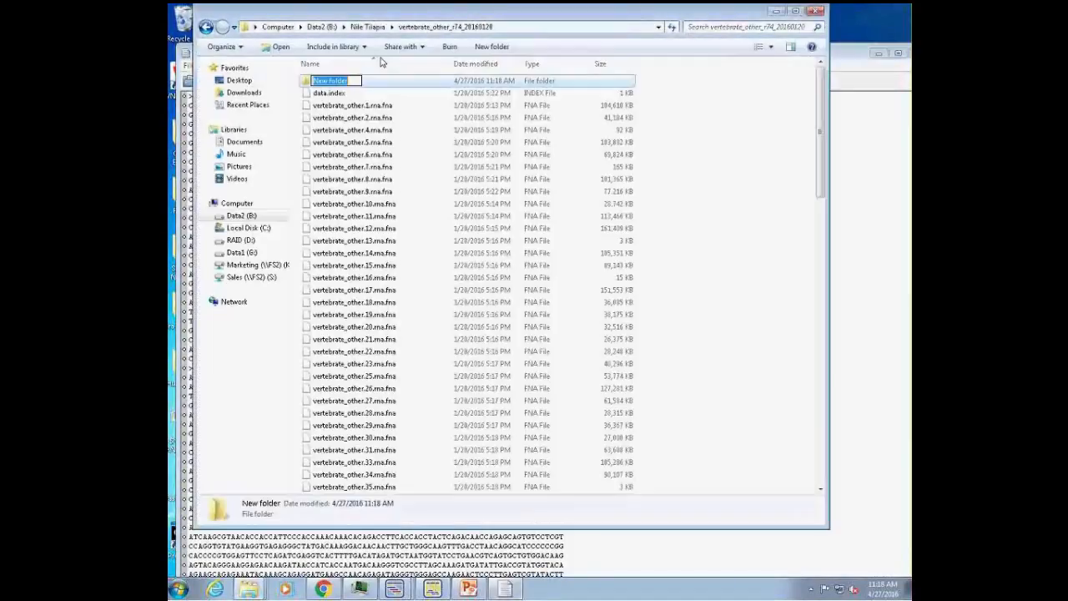
pyautogui.rightClick(370, 136)
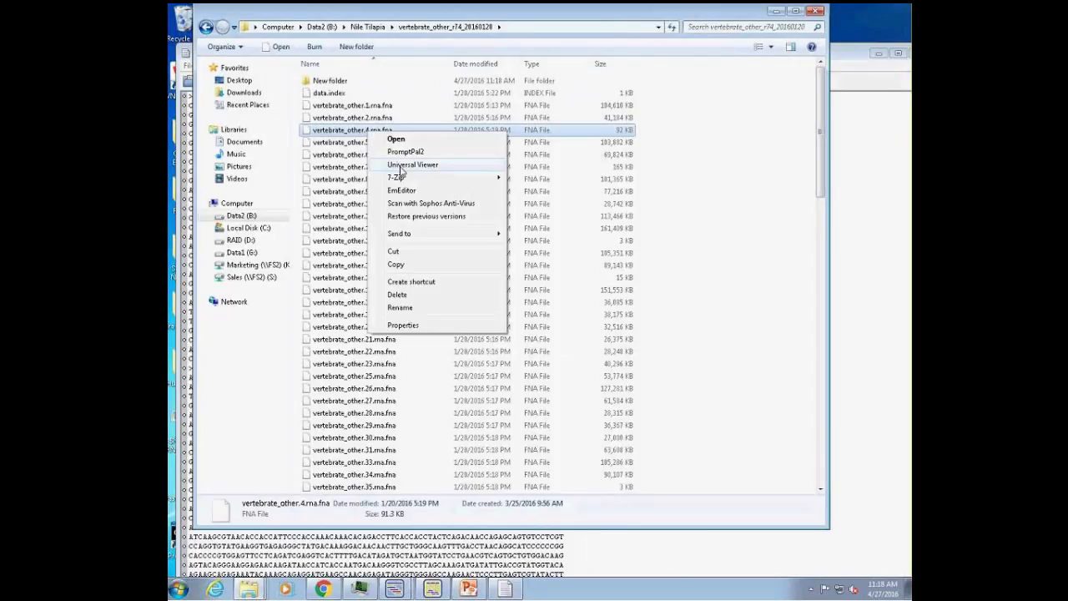
pyautogui.click(402, 172)
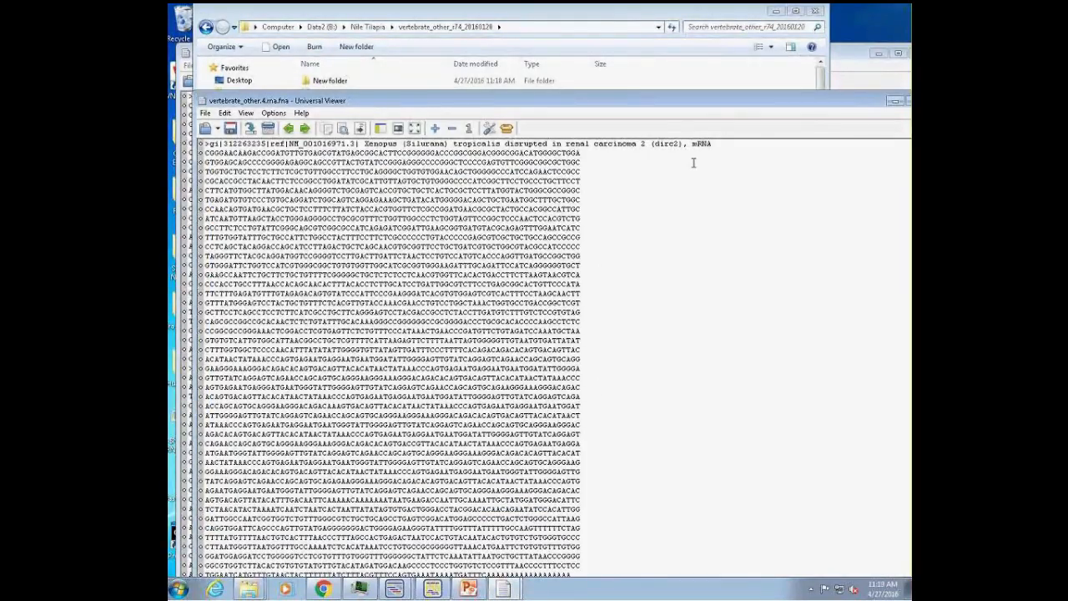
pyautogui.moveTo(717, 143); pyautogui.dragTo(204, 144)
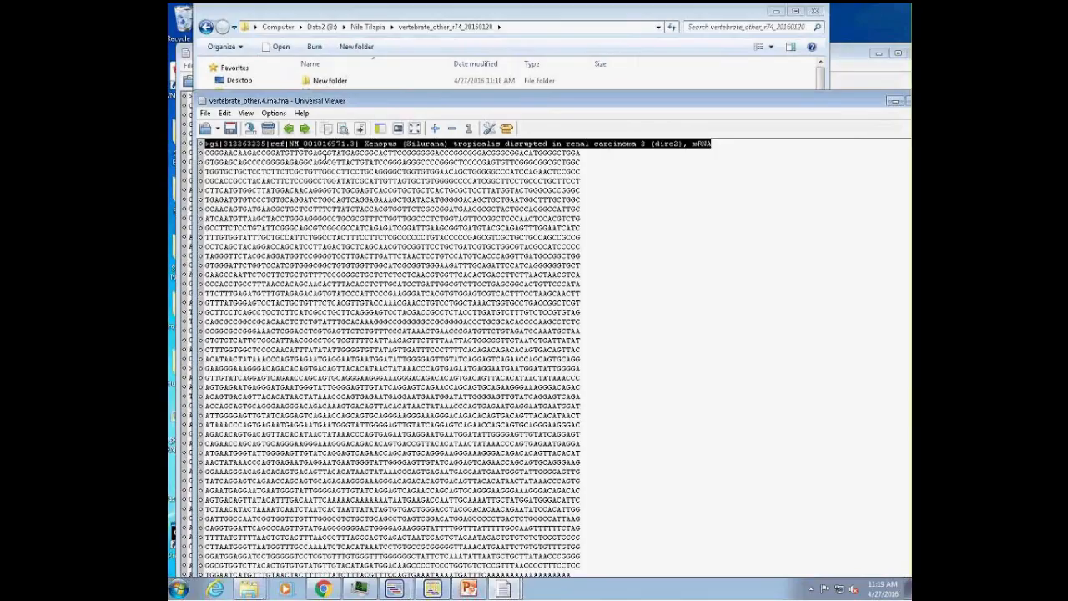
pyautogui.click(364, 145)
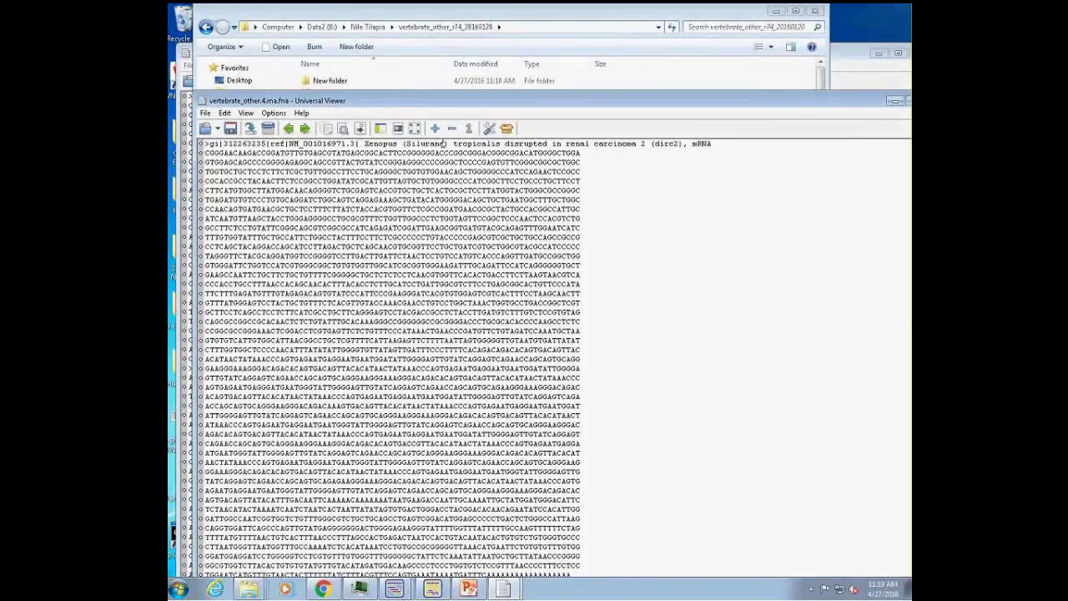
# Step: Highlight the Xenopus header's accession and organism portion, its renal carcinoma description, and the full header line in turn
pyautogui.moveTo(454, 144); pyautogui.dragTo(682, 143)
pyautogui.click(211, 144)
pyautogui.moveTo(211, 144); pyautogui.dragTo(449, 143)
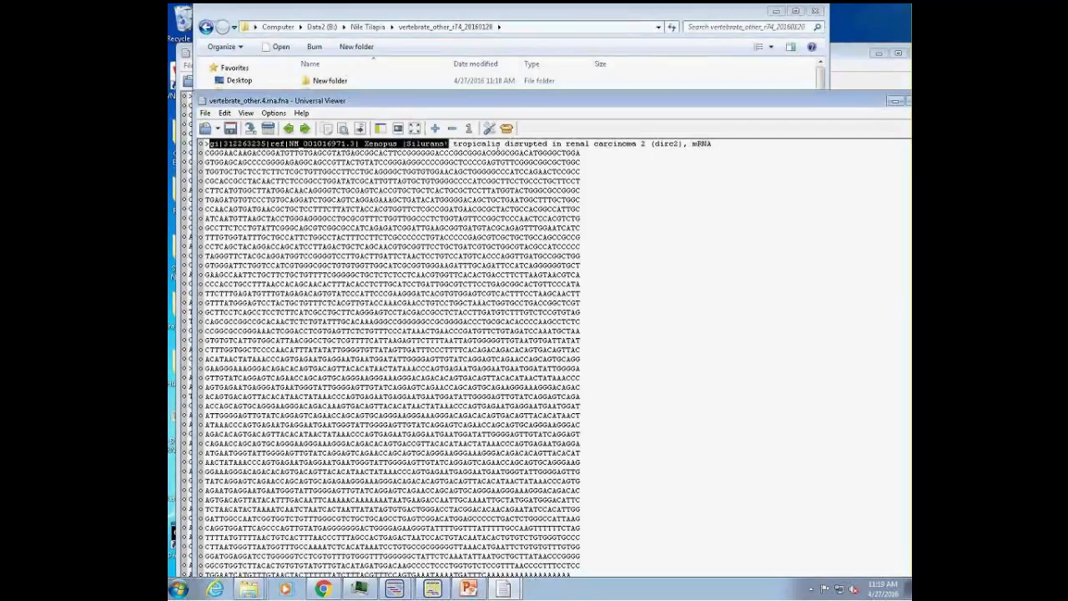
pyautogui.moveTo(646, 143); pyautogui.dragTo(450, 144)
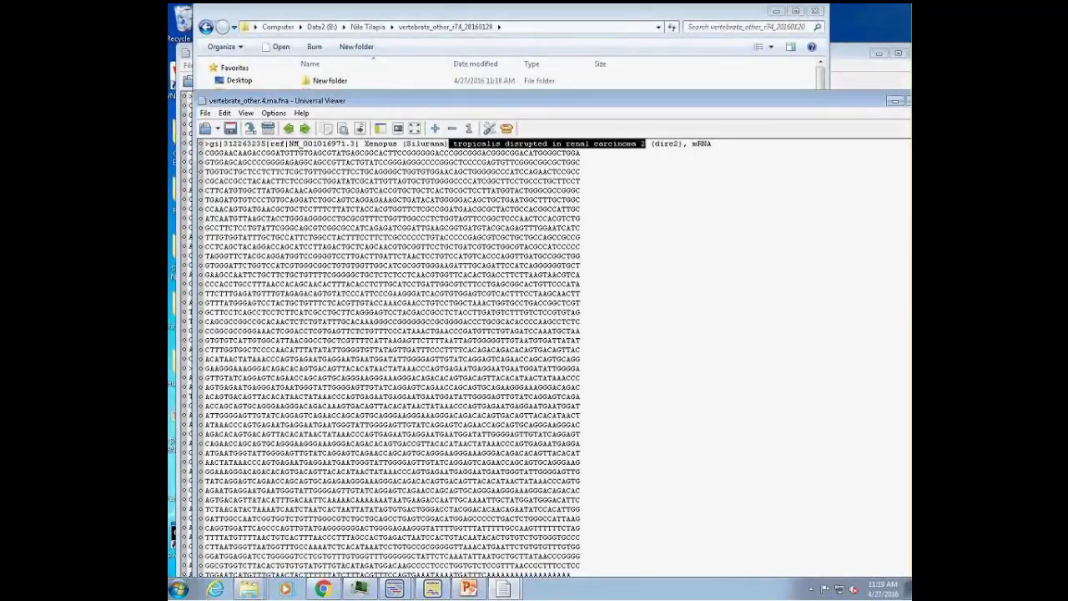
pyautogui.click(715, 143)
pyautogui.moveTo(715, 144); pyautogui.dragTo(203, 144)
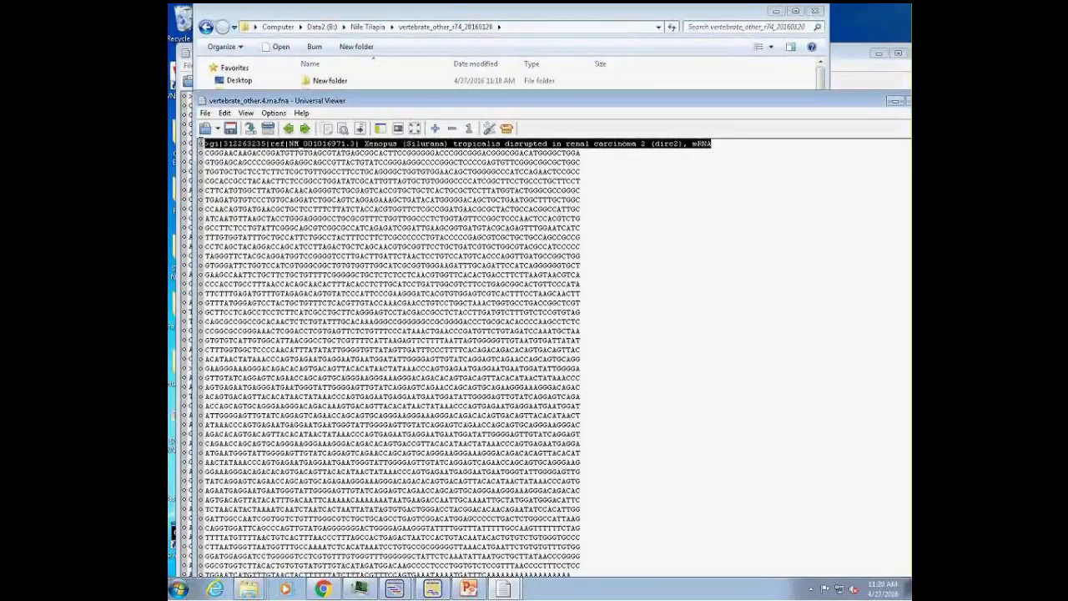
# Step: Minimize the sequence viewers and reference folder, bring up SeqMan NGen's Choose Assembly Workflow window, and move it aside
pyautogui.click(895, 100)
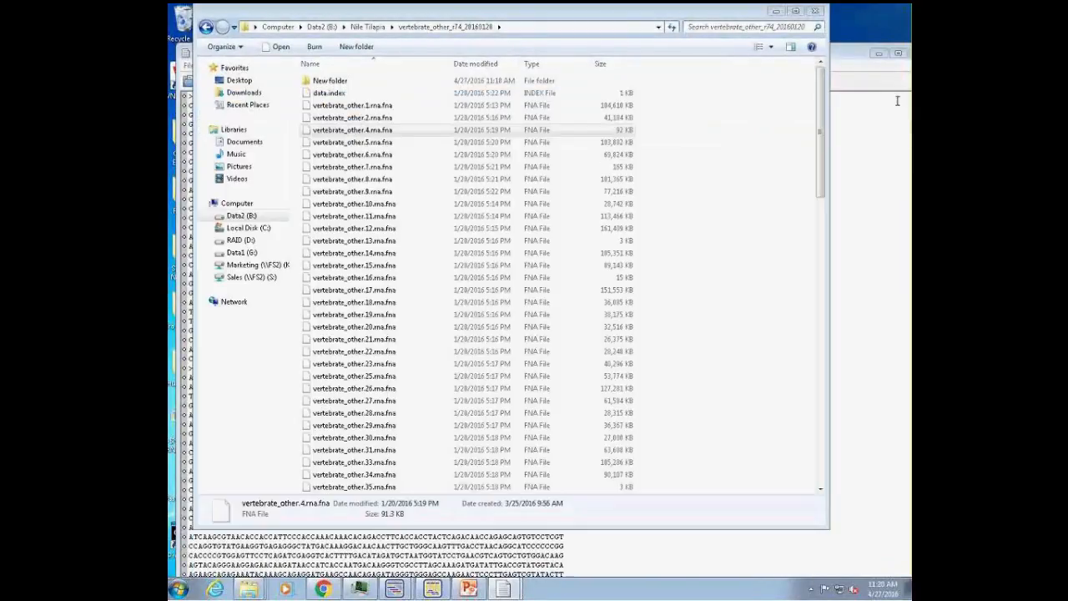
pyautogui.click(776, 12)
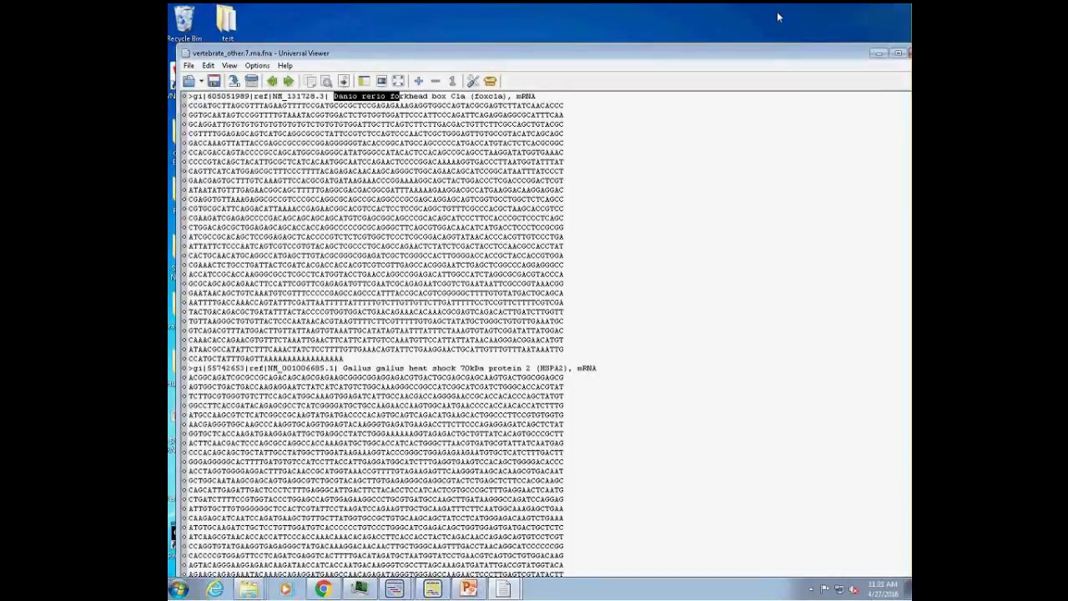
pyautogui.click(879, 53)
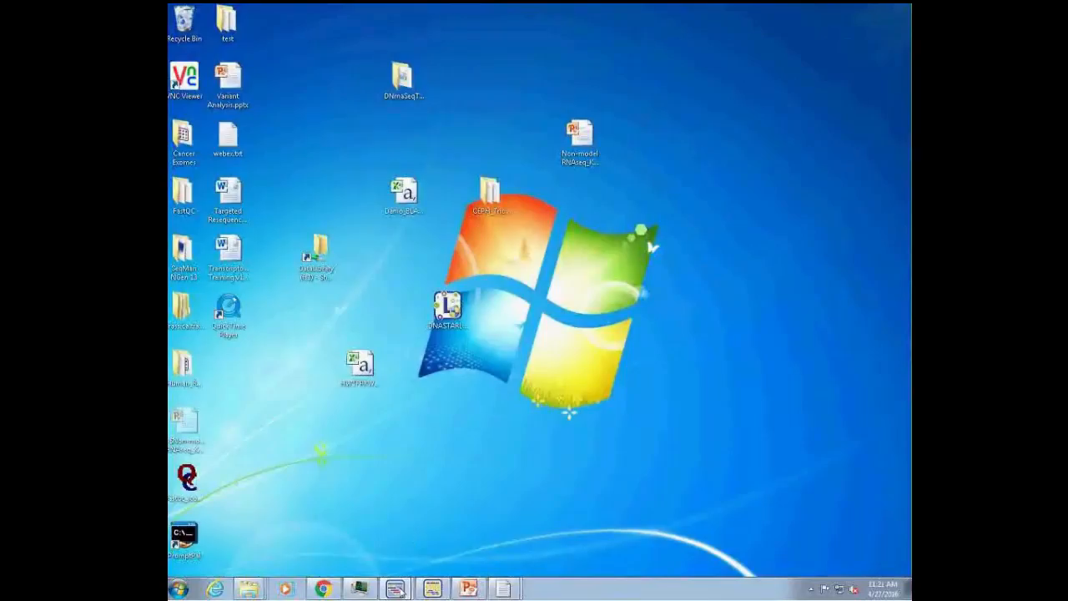
pyautogui.moveTo(359, 589)
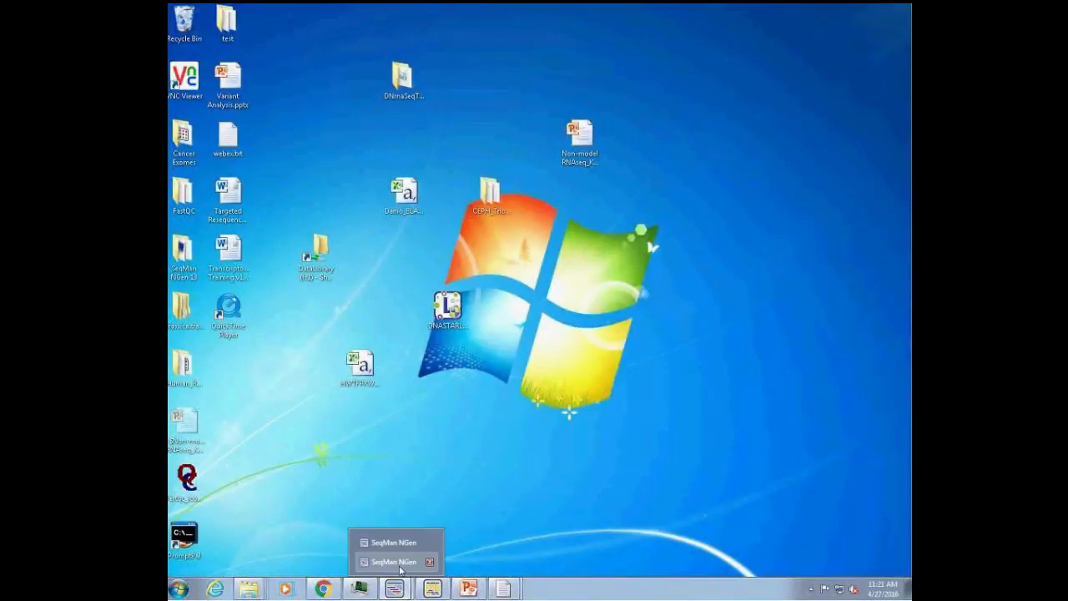
pyautogui.click(398, 549)
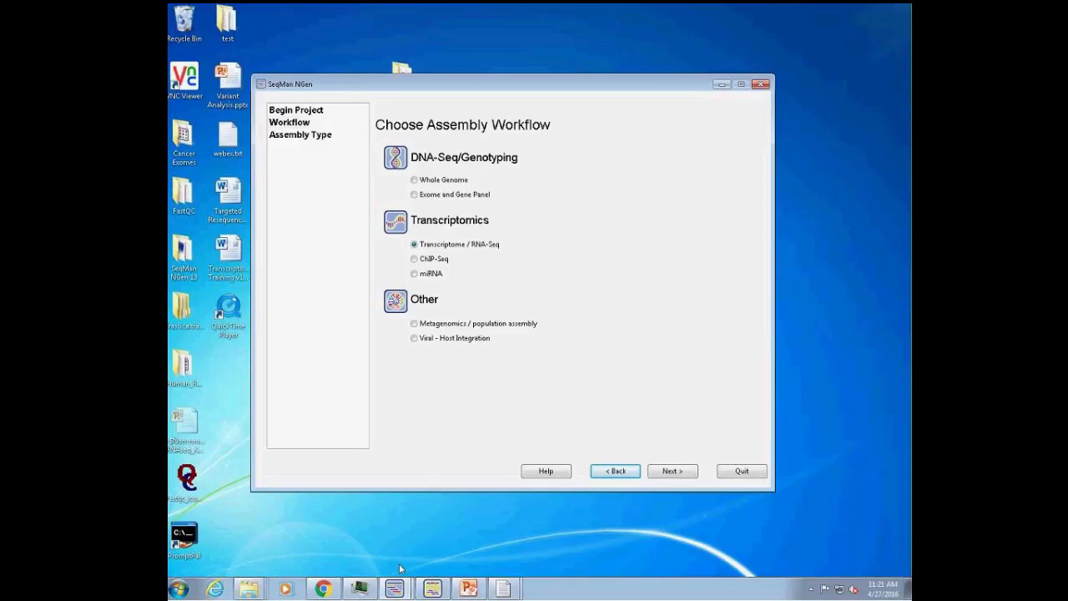
pyautogui.moveTo(348, 92); pyautogui.dragTo(516, 100)
# Step: Open a new Windows Explorer window and browse to Nile Tilapia\Nile Tilapia.Transcriptome on the Data2 (B:) drive
pyautogui.rightClick(179, 590)
pyautogui.click(211, 583)
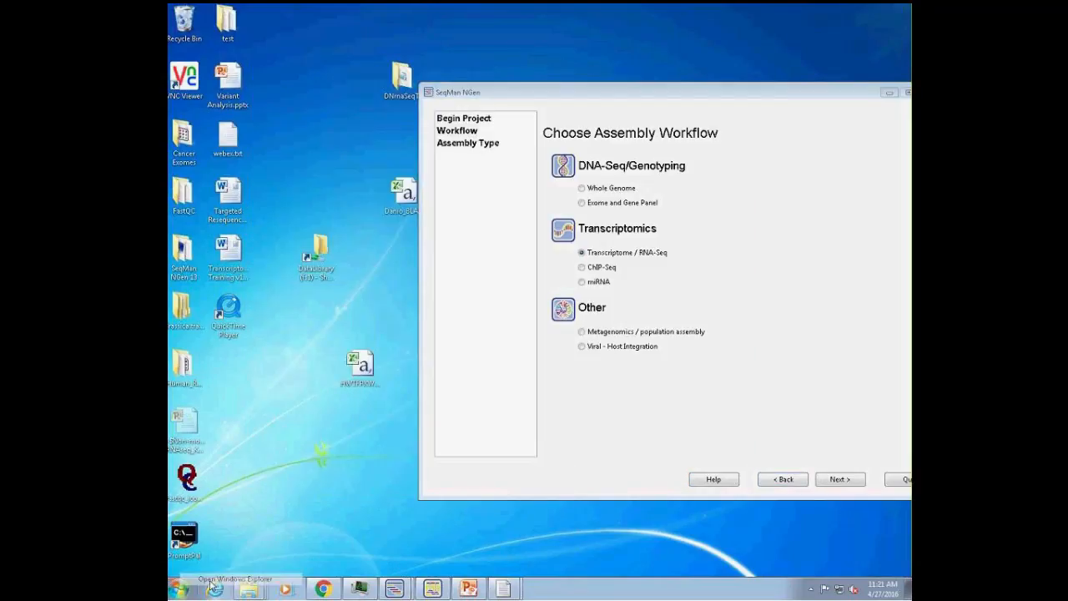
pyautogui.click(256, 230)
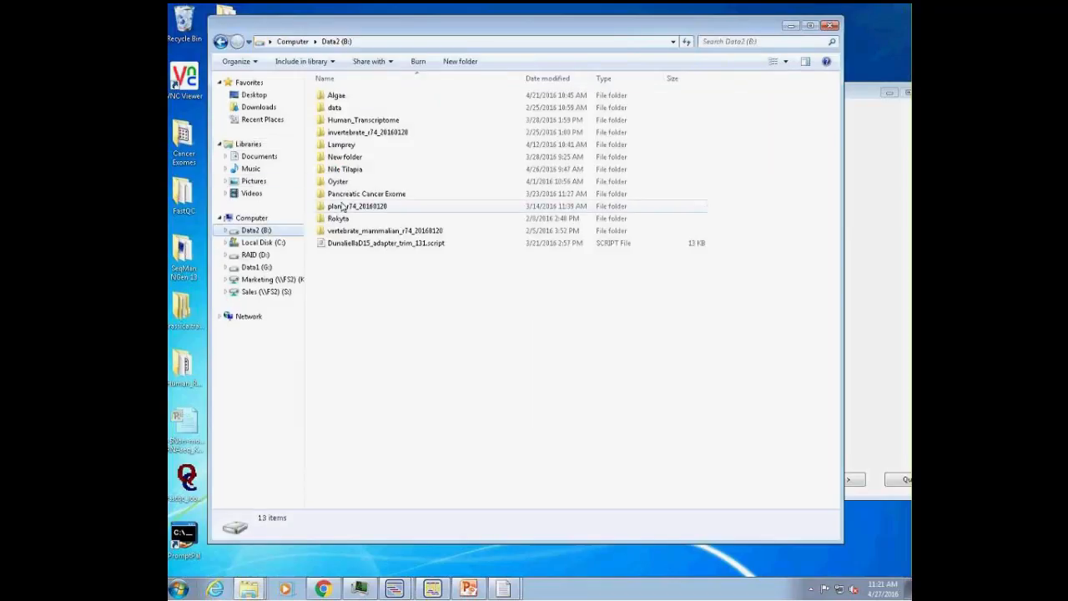
pyautogui.doubleClick(345, 169)
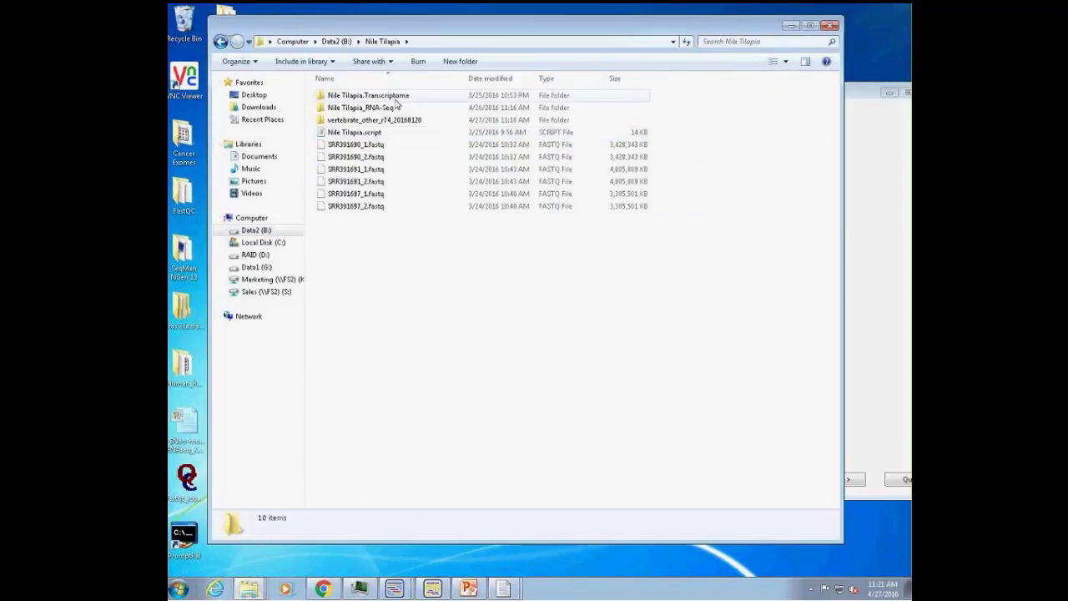
pyautogui.click(396, 97)
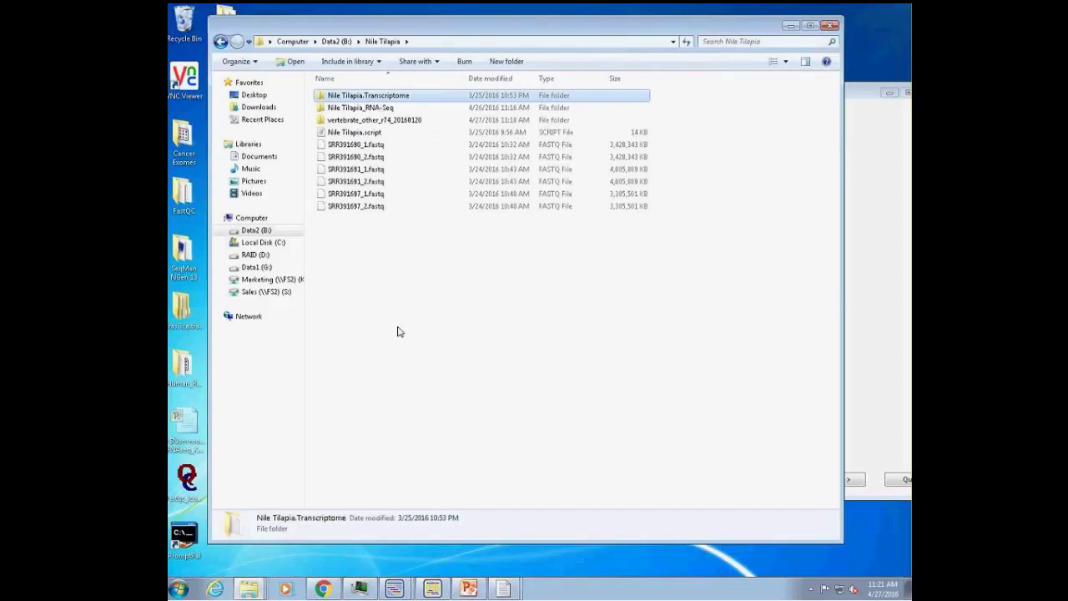
pyautogui.doubleClick(369, 98)
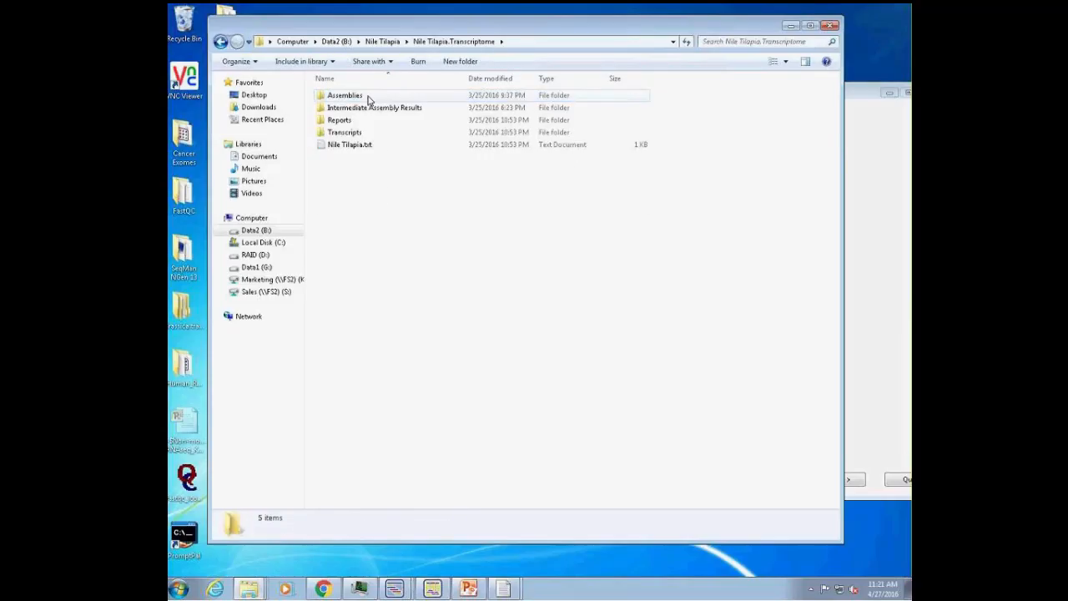
# Step: View the run statistics in Nile Tilapia.txt with Universal Viewer, highlight the identified transcripts count, and close the file
pyautogui.click(355, 144)
pyautogui.rightClick(359, 146)
pyautogui.click(413, 209)
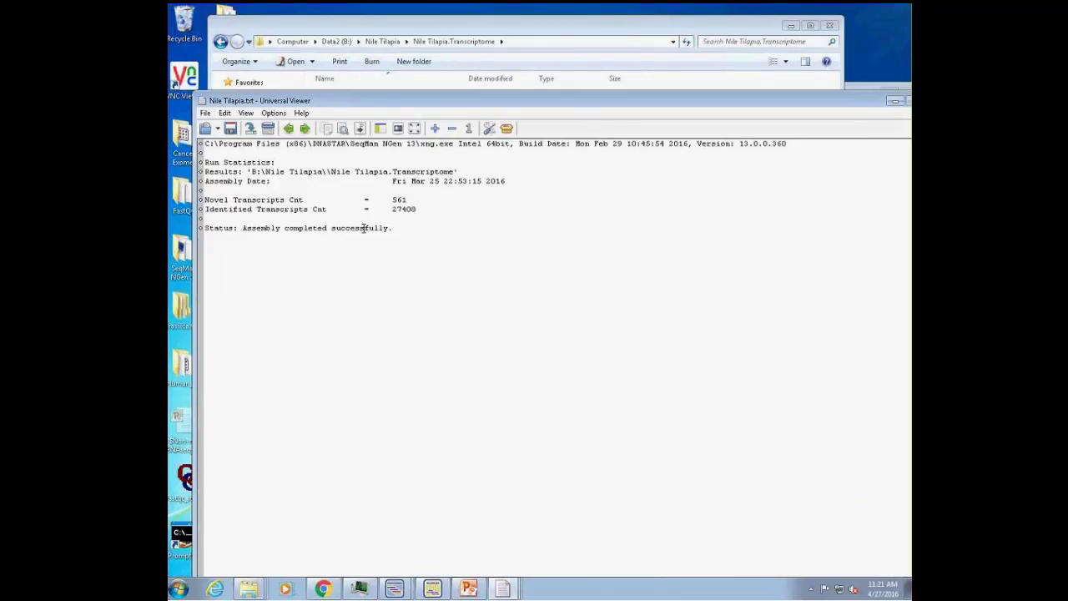
pyautogui.moveTo(388, 209); pyautogui.dragTo(436, 209)
pyautogui.click(394, 206)
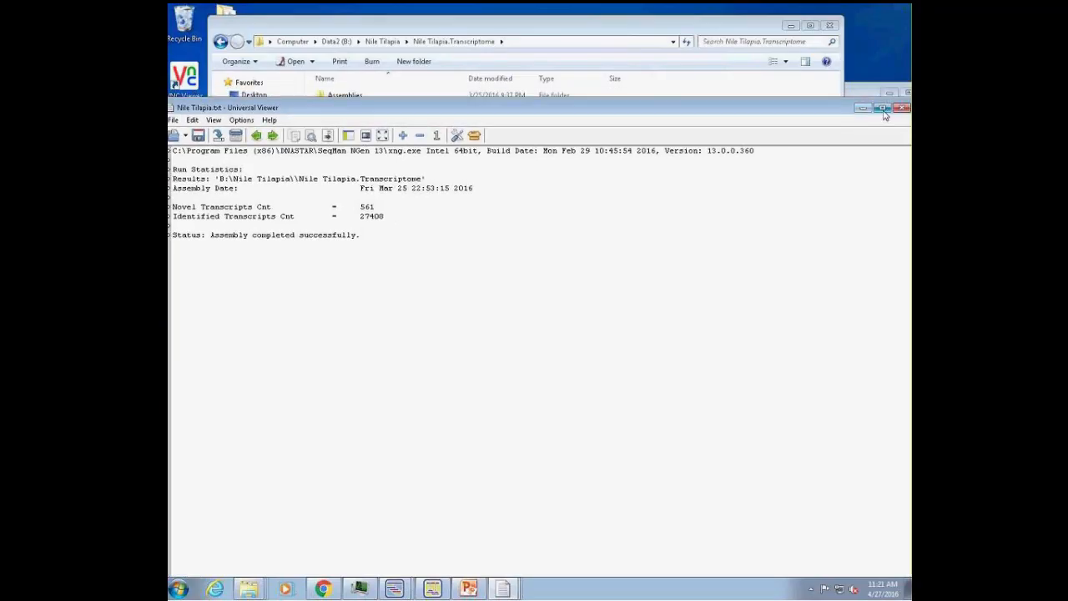
pyautogui.click(900, 109)
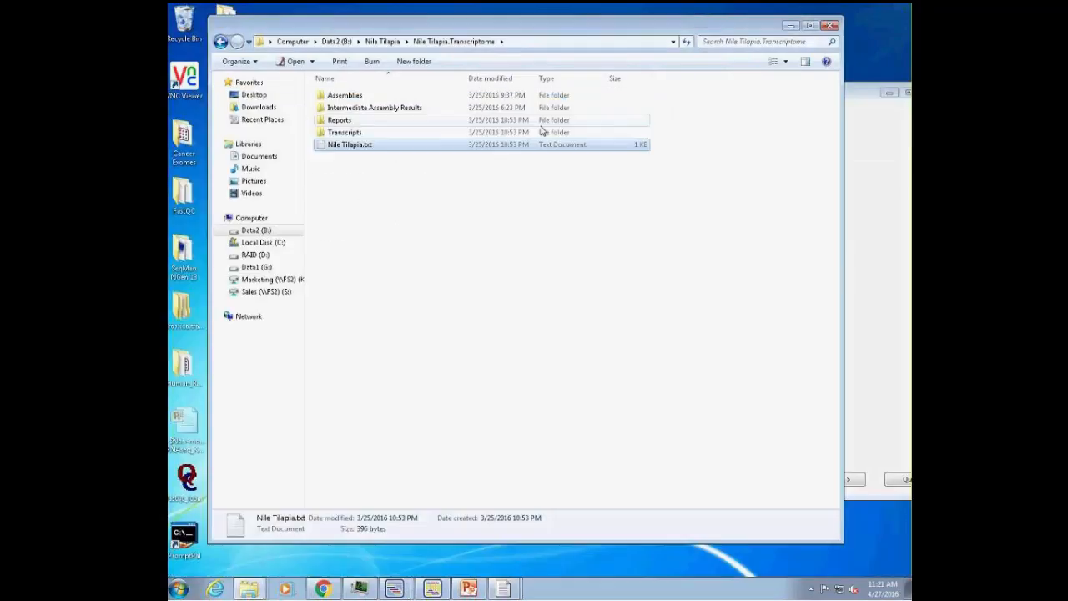
# Step: Open the Reports folder, compare its search results file with the All Transcripts report in SeqMan Pro, and minimize SeqMan Pro
pyautogui.doubleClick(344, 121)
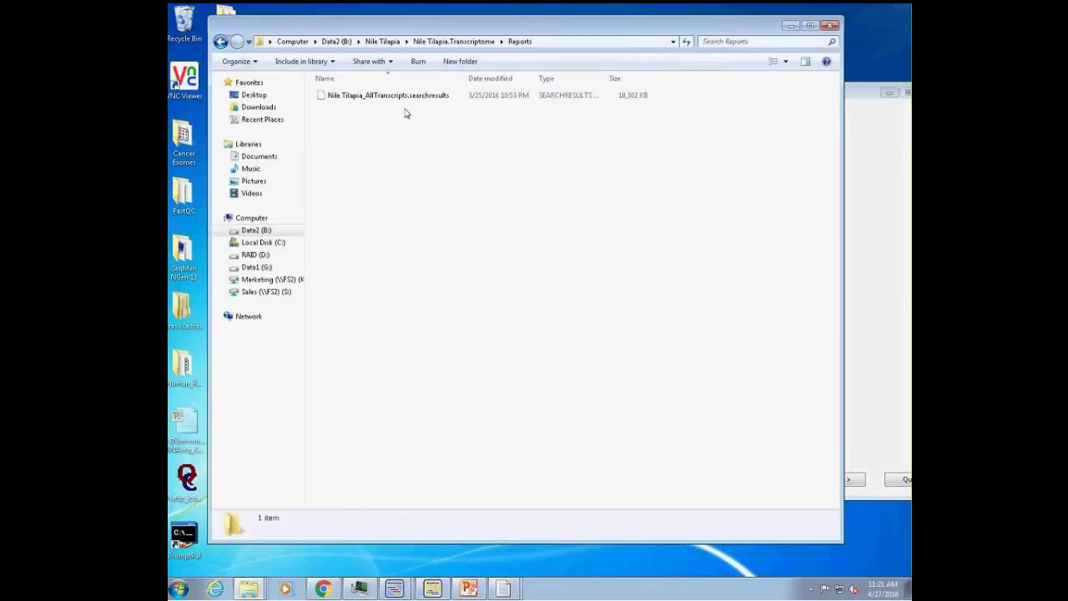
pyautogui.click(432, 588)
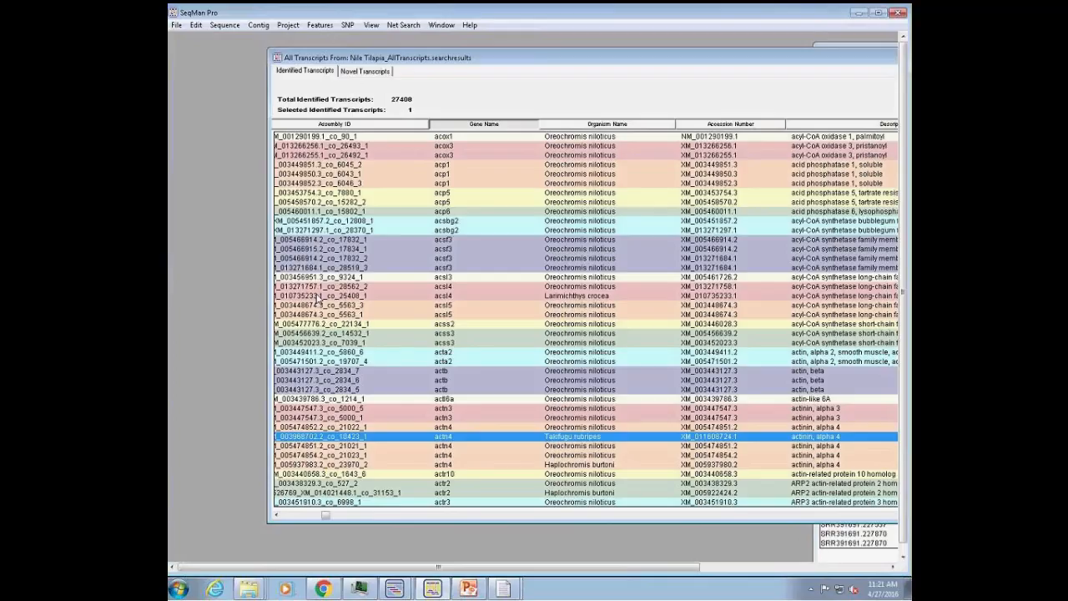
pyautogui.click(858, 13)
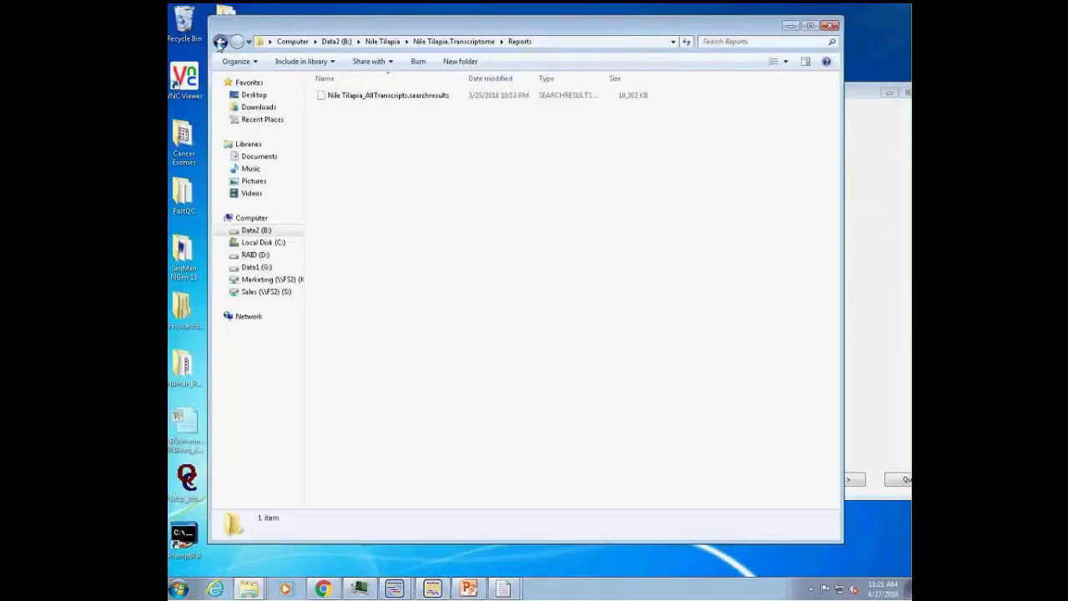
# Step: Go back to the Transcripts folder and open Nile Tilapia_IdentifiedTranscripts.fas in Universal Viewer
pyautogui.click(221, 42)
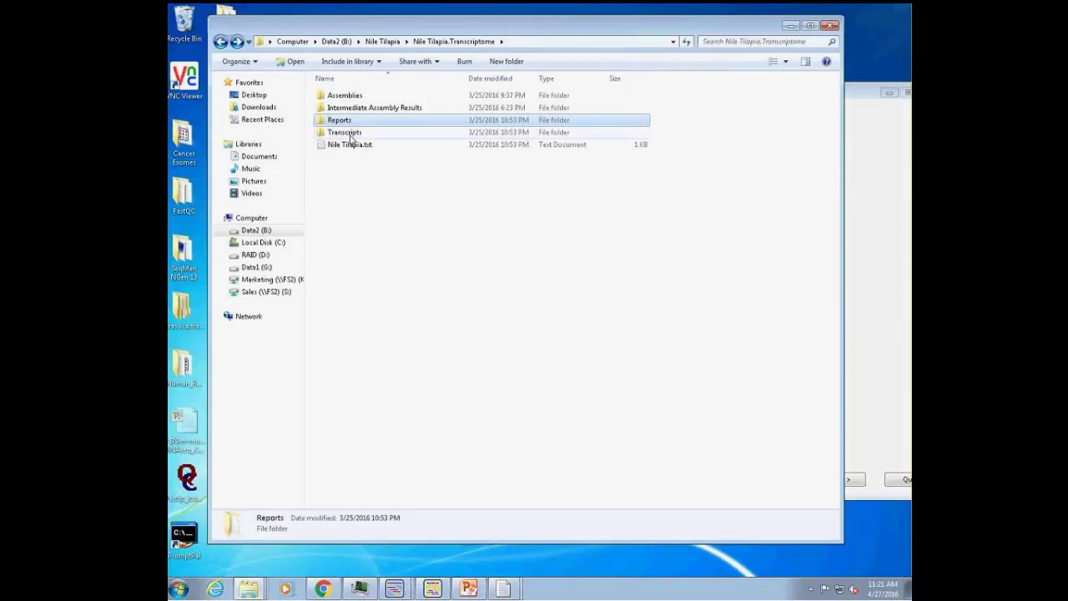
pyautogui.doubleClick(351, 135)
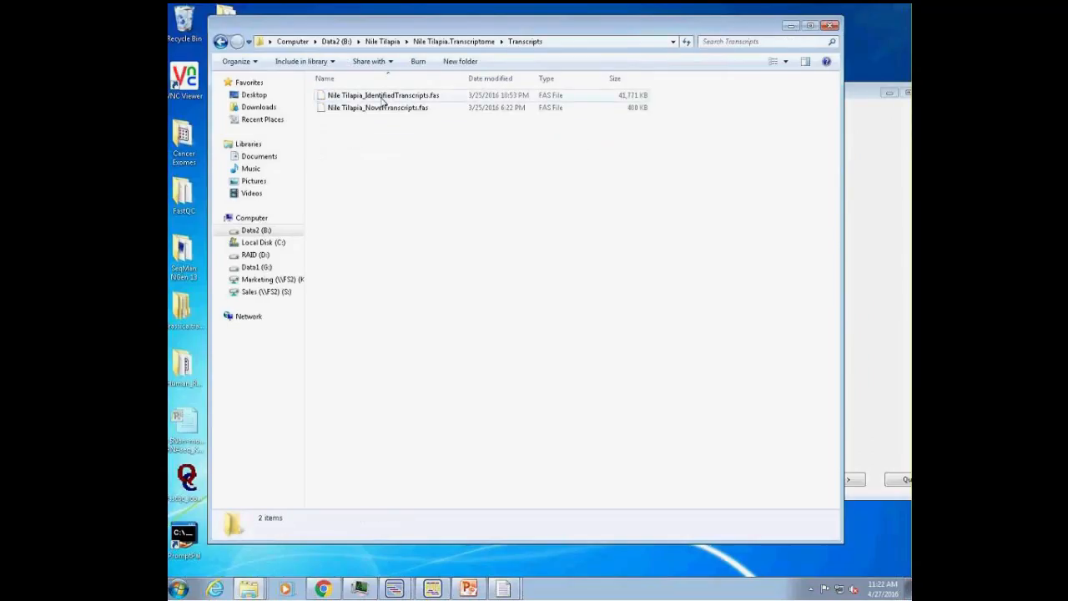
pyautogui.rightClick(385, 100)
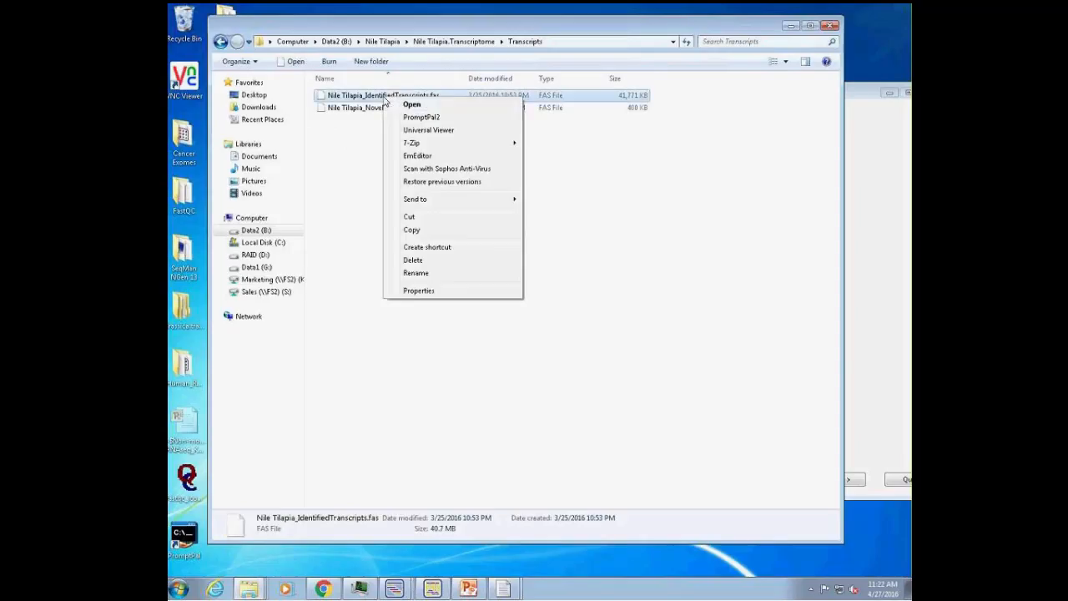
pyautogui.click(425, 130)
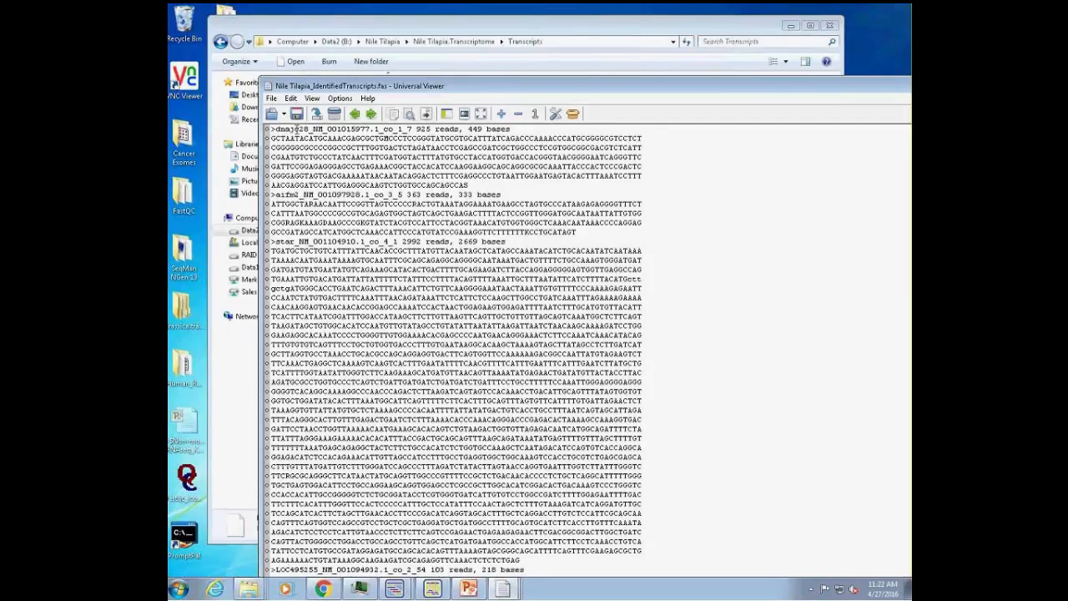
# Step: Highlight the dnajc28, star and aifm2 transcript headers in turn to examine their gene names, accessions, reads and bases
pyautogui.moveTo(317, 130); pyautogui.dragTo(451, 130)
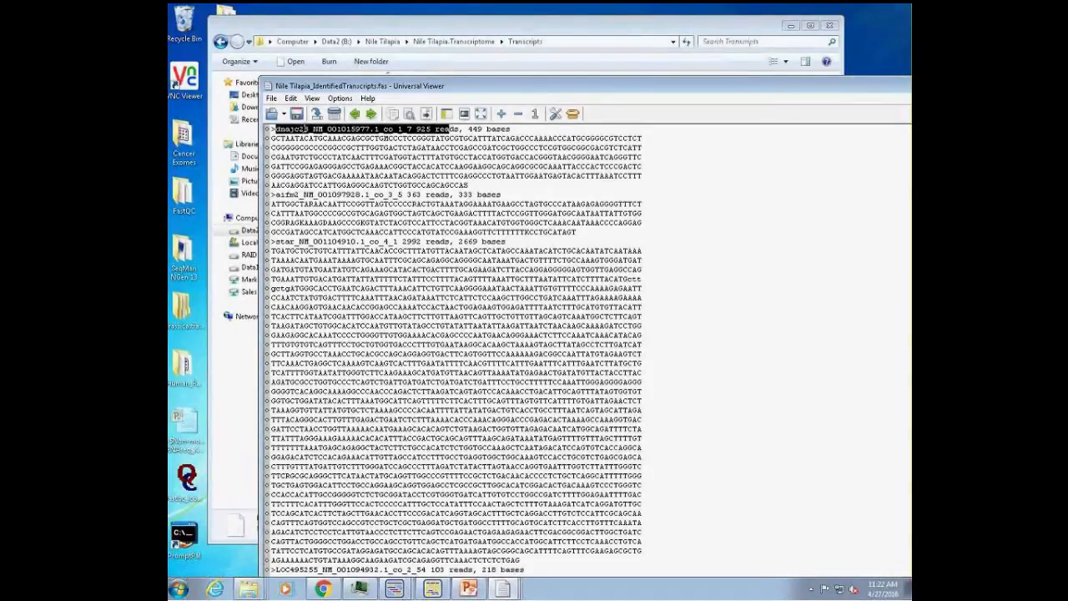
pyautogui.click(298, 241)
pyautogui.moveTo(332, 242); pyautogui.dragTo(276, 242)
pyautogui.click(276, 199)
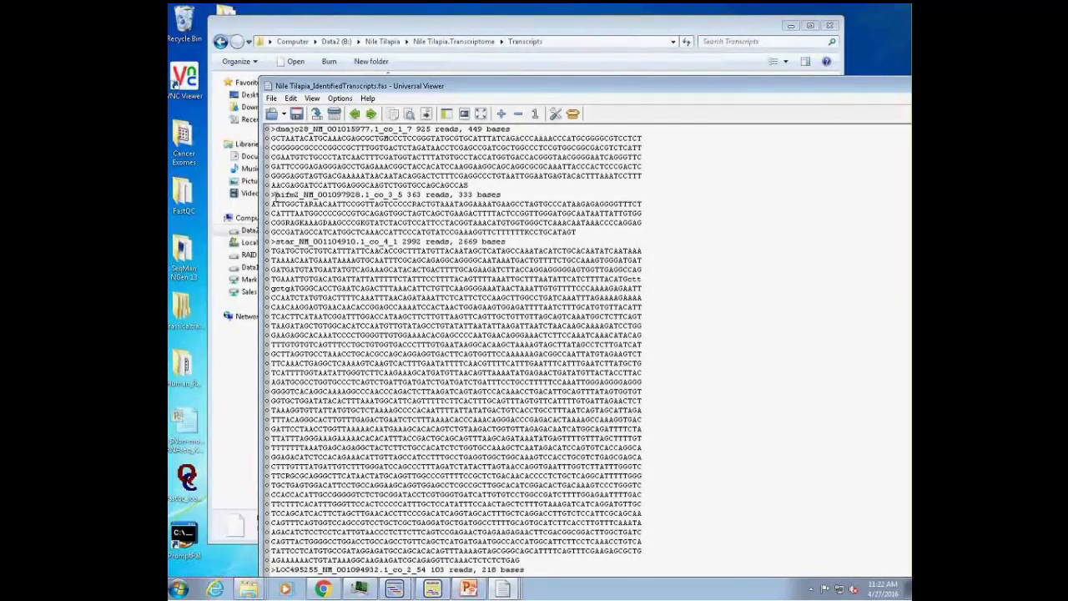
pyautogui.moveTo(370, 196); pyautogui.dragTo(475, 195)
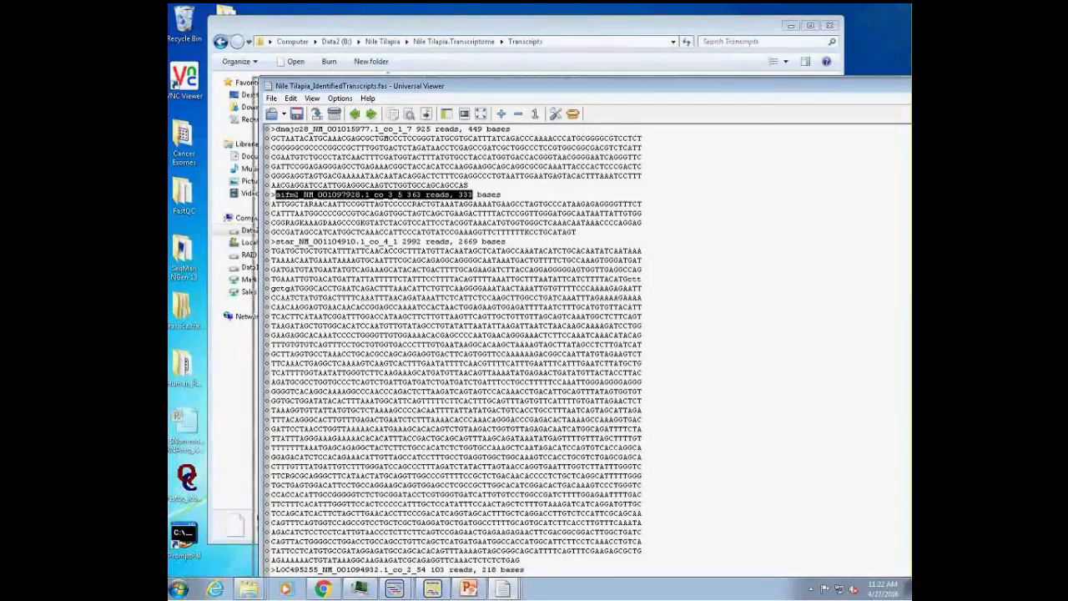
# Step: Put away the transcript viewer and the Nile Tilapia.Transcriptome folder window and bring the SeqMan NGen wizard fully into view
pyautogui.moveTo(858, 91); pyautogui.dragTo(780, 116)
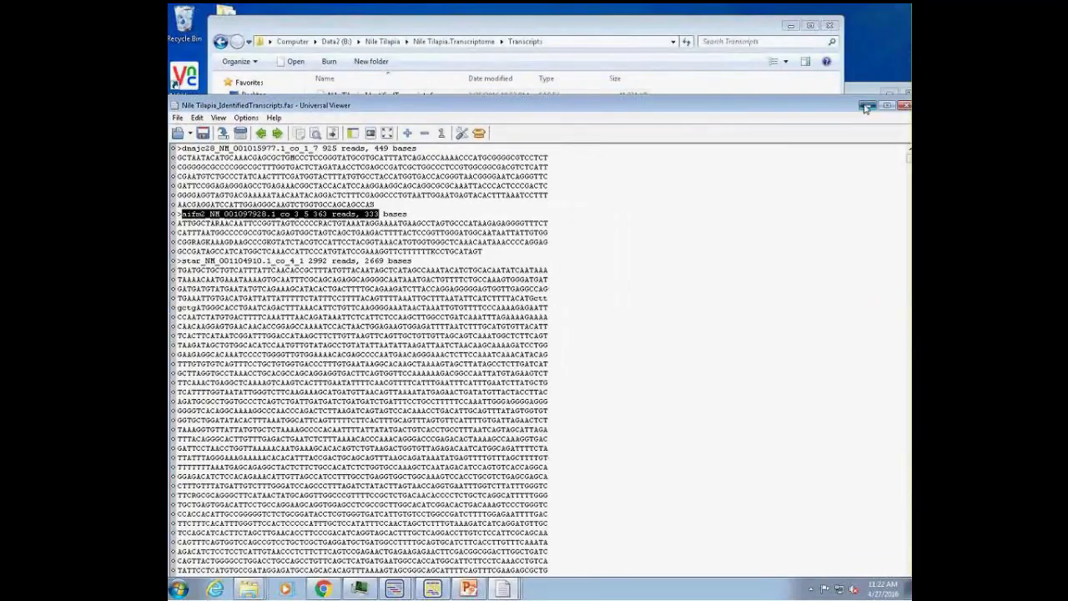
pyautogui.click(381, 98)
pyautogui.click(220, 42)
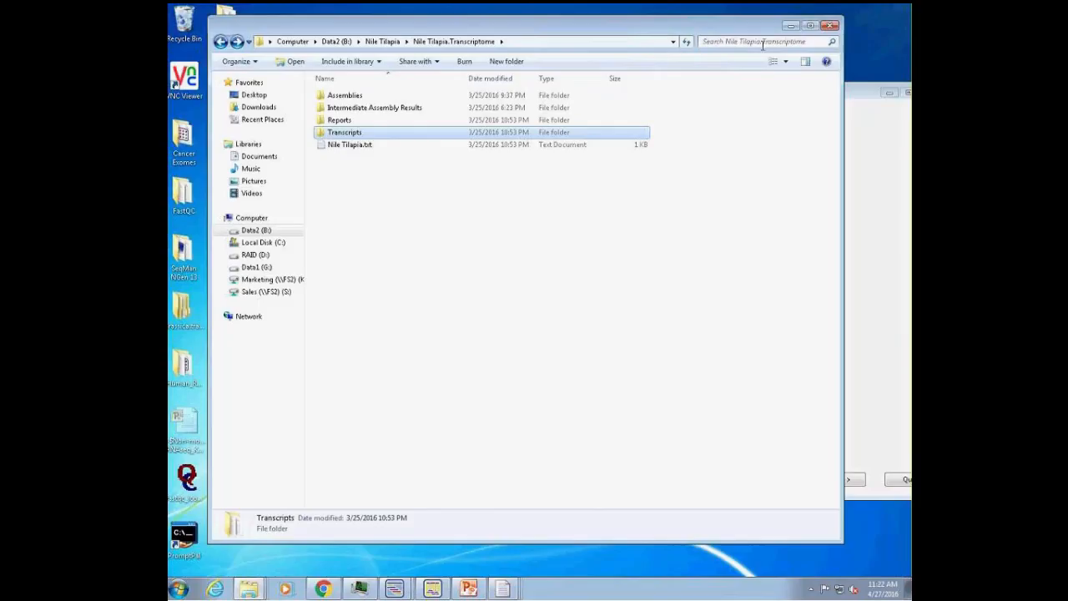
pyautogui.click(794, 27)
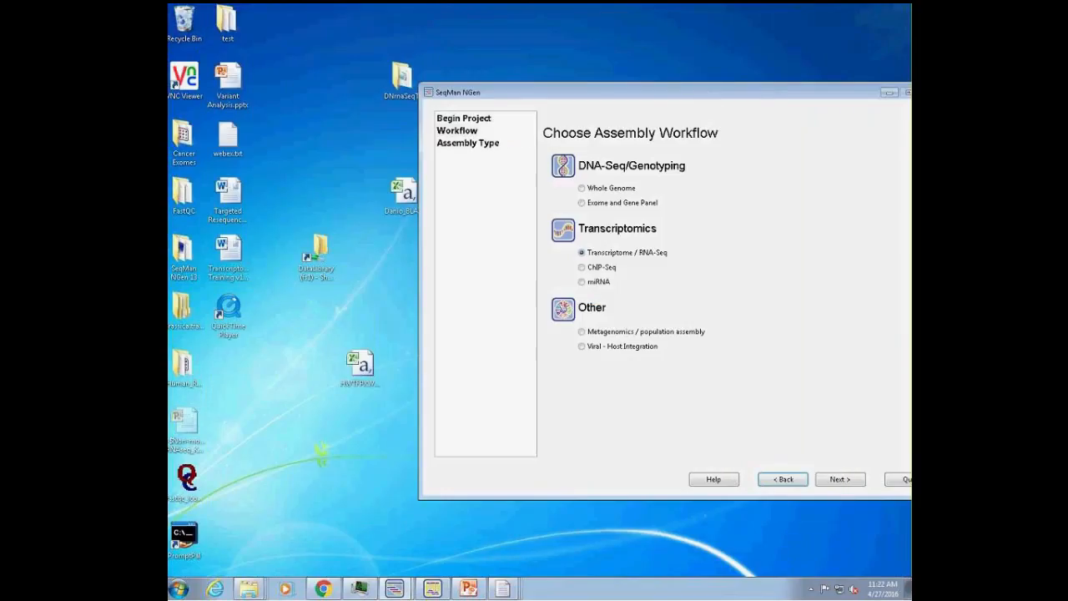
pyautogui.moveTo(672, 93); pyautogui.dragTo(556, 76)
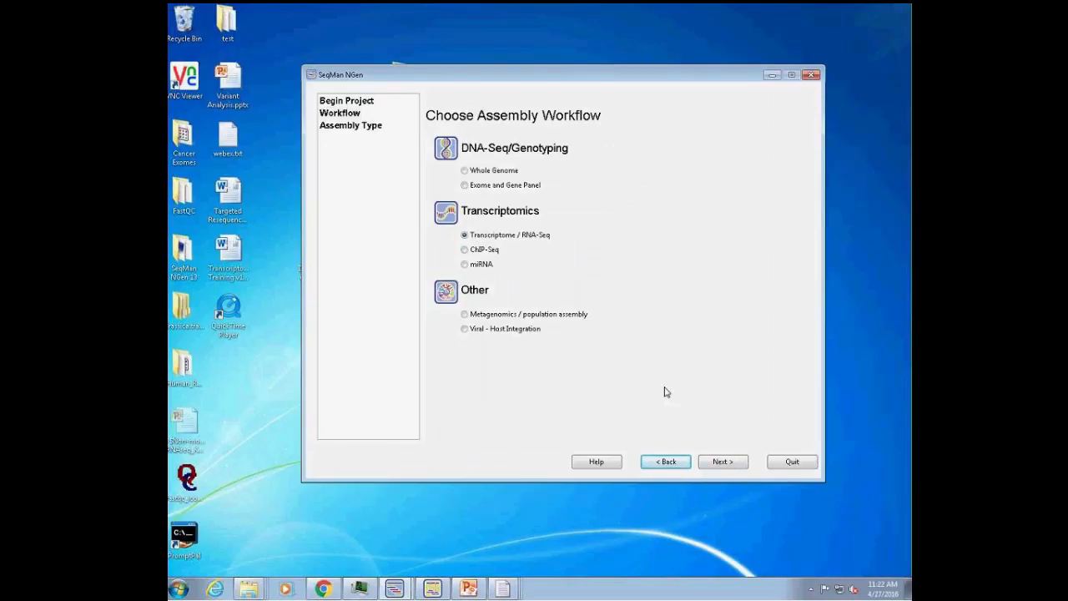
# Step: Accept the Transcriptome / RNA-Seq workflow with templated assembly and add the Nile Tilapia.Transcriptome folder as the template
pyautogui.click(721, 461)
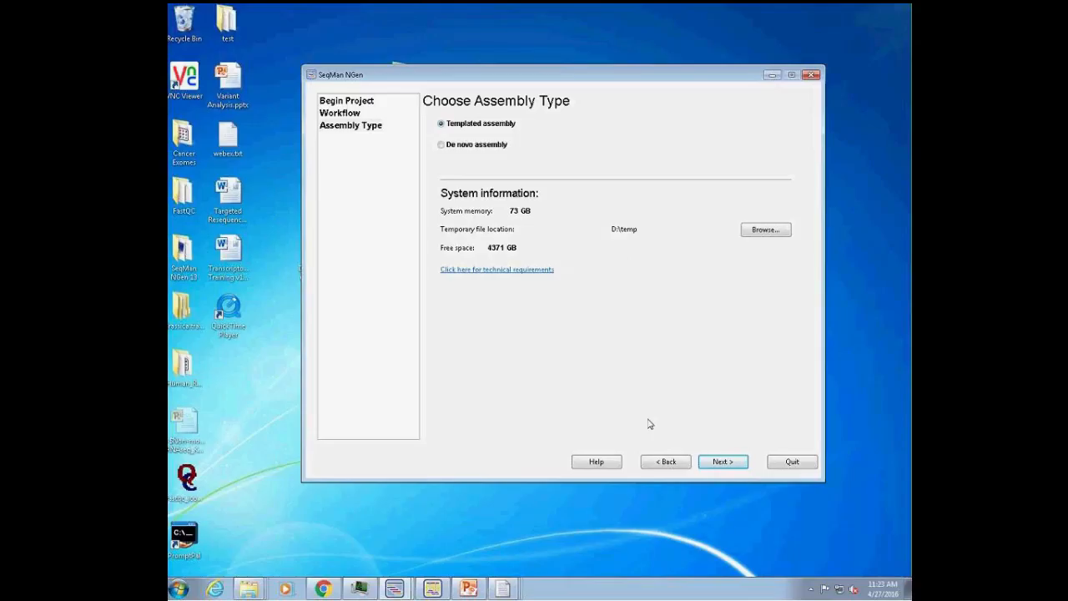
pyautogui.click(722, 461)
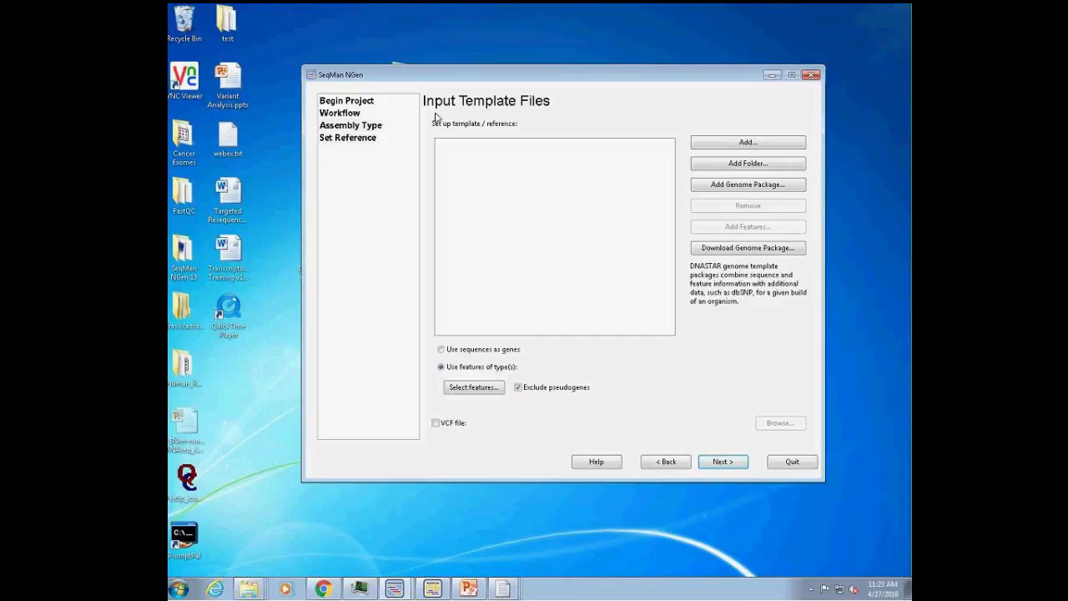
pyautogui.click(744, 164)
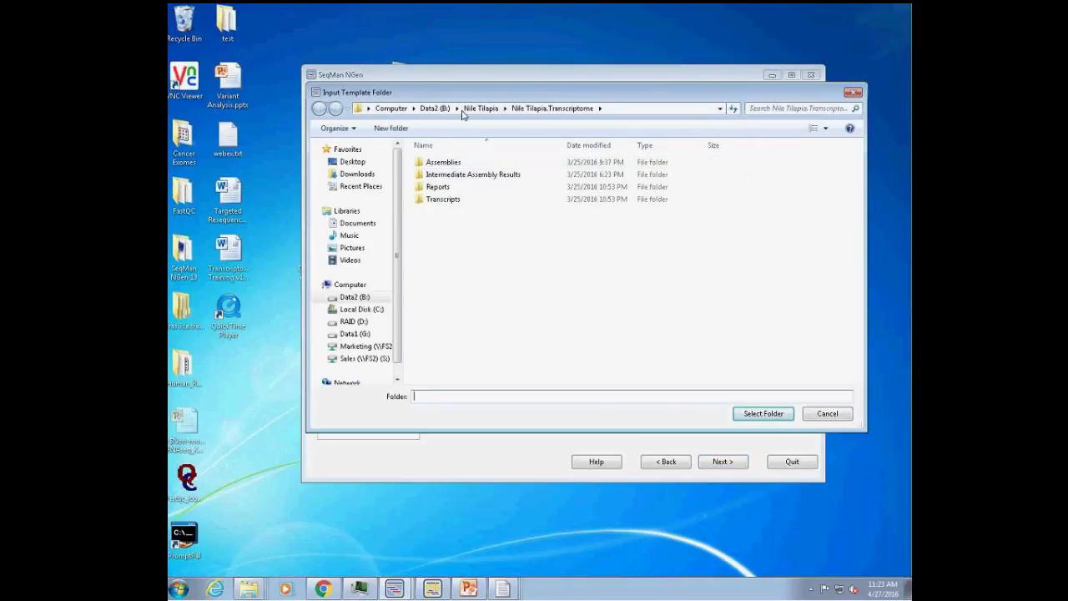
pyautogui.click(481, 109)
pyautogui.click(464, 162)
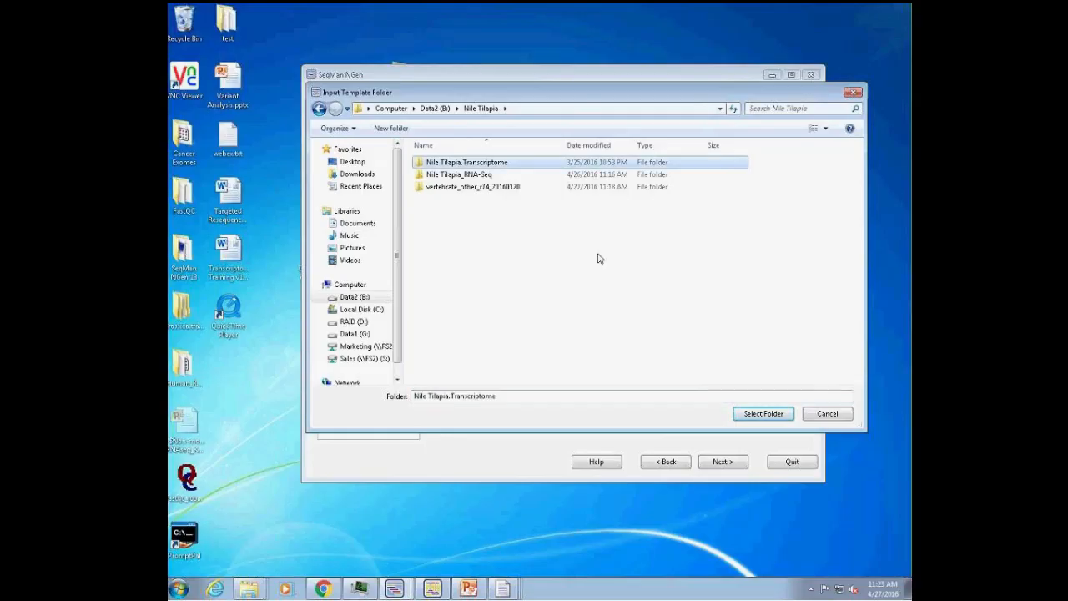
pyautogui.click(761, 417)
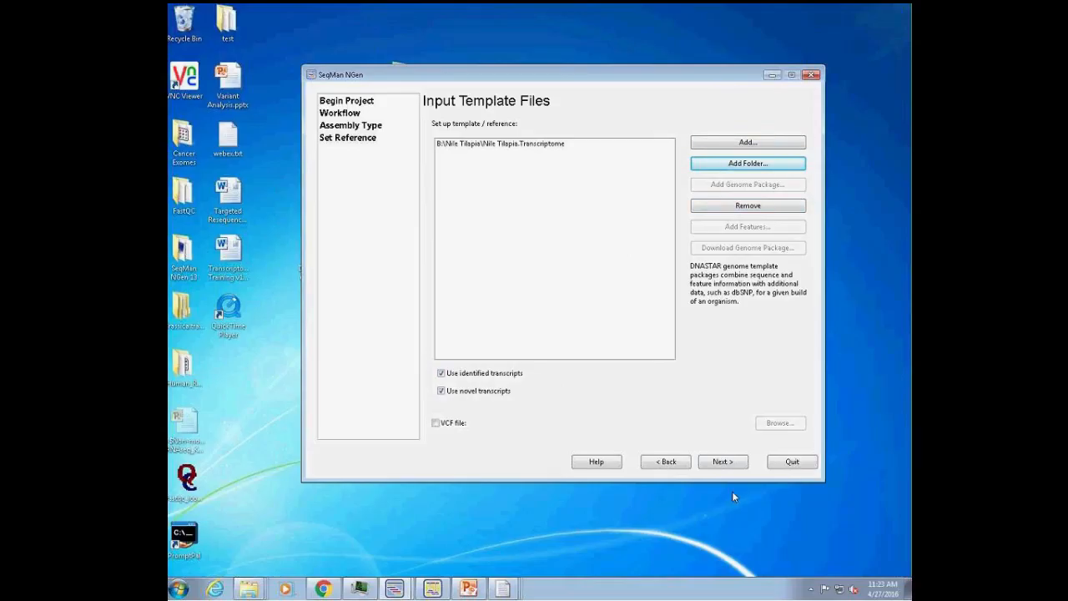
pyautogui.click(715, 464)
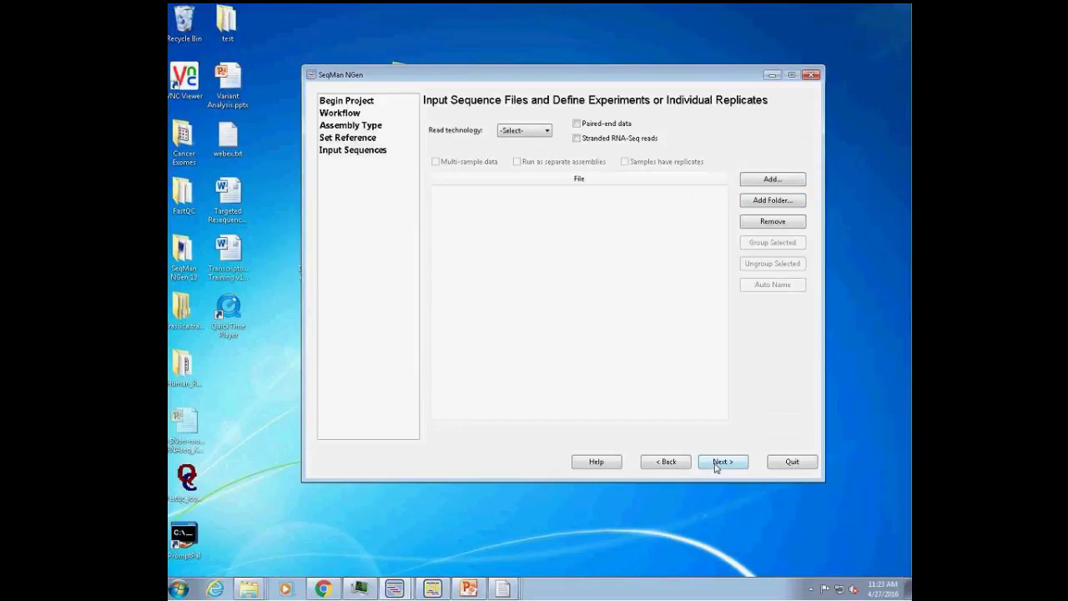
# Step: Set the read technology to Illumina and add the six FASTQ files from SRR391690_1 to SRR391697_2 with a 500 bp insert size
pyautogui.click(553, 134)
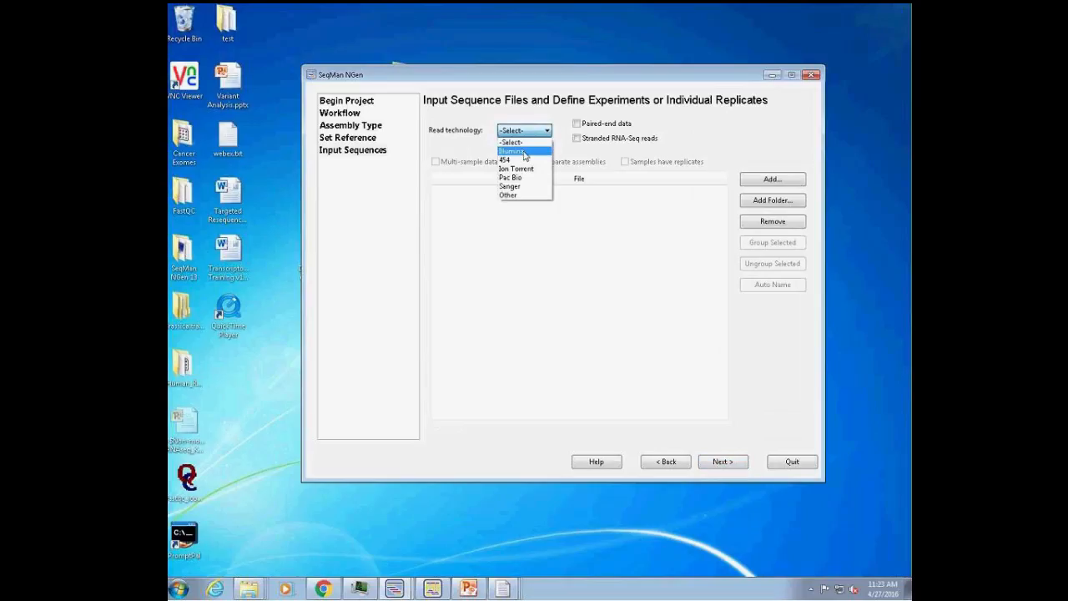
pyautogui.click(523, 153)
pyautogui.click(770, 179)
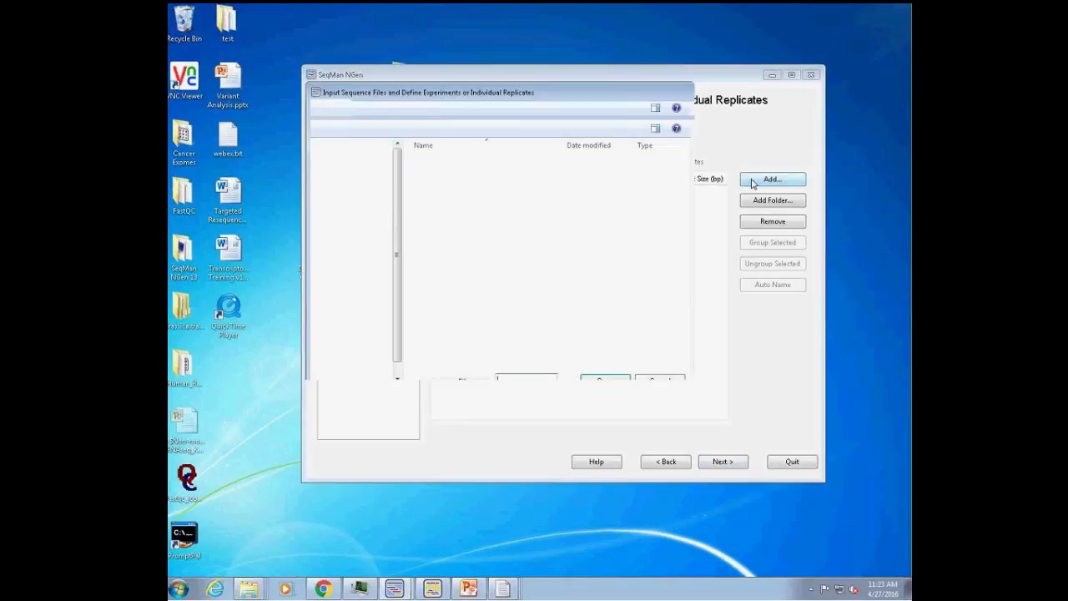
pyautogui.click(470, 202)
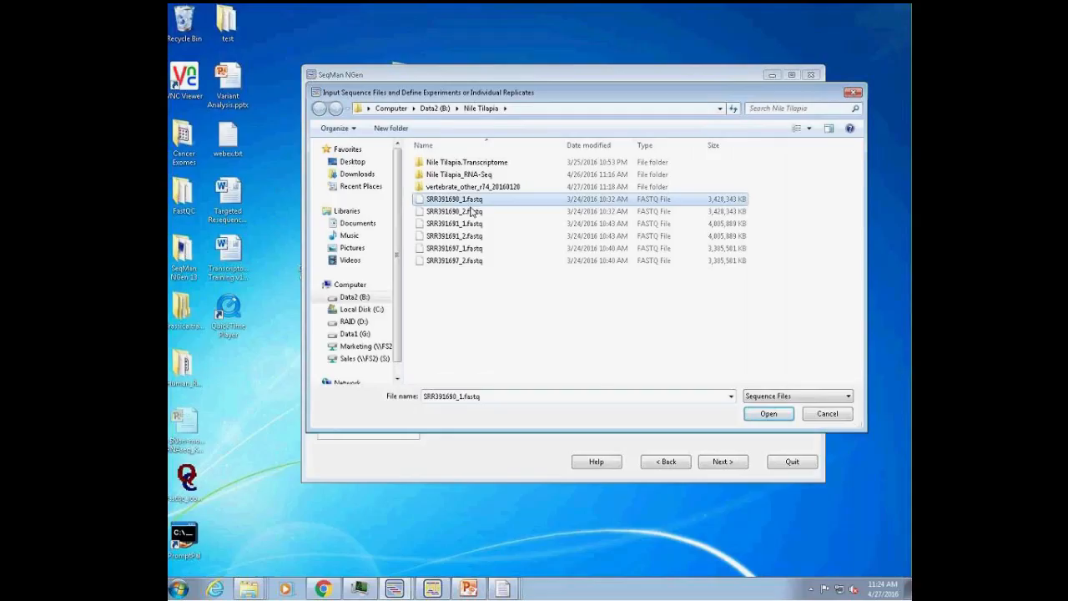
pyautogui.keyDown('shift'); pyautogui.click(471, 261); pyautogui.keyUp('shift')
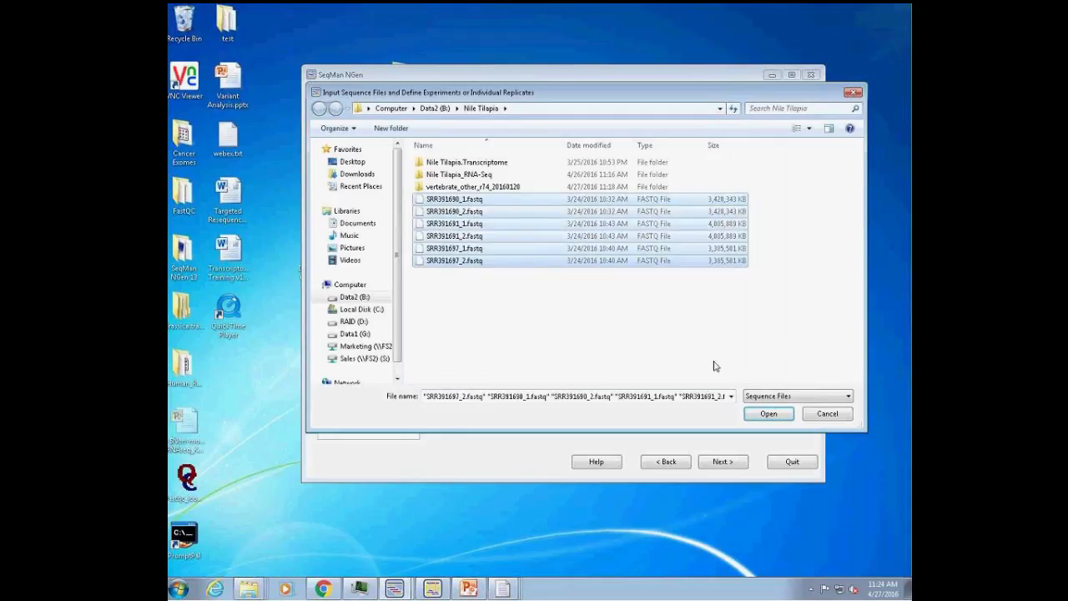
pyautogui.click(765, 414)
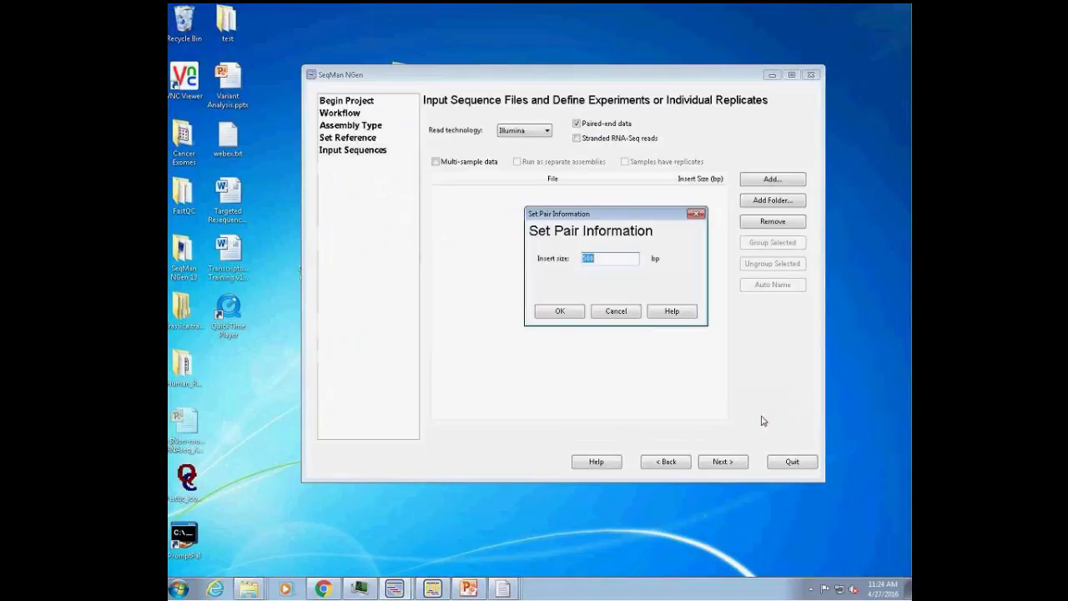
pyautogui.click(547, 312)
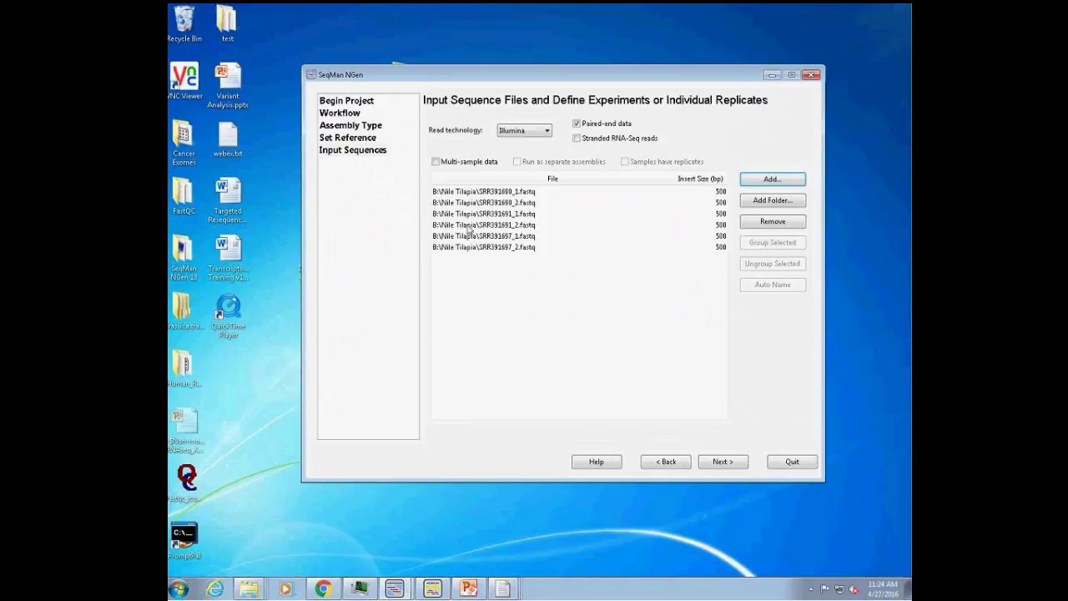
# Step: Enable multi-sample data with auto-named experiments and rename the experiment of both SRR391690 files to Liver
pyautogui.click(435, 161)
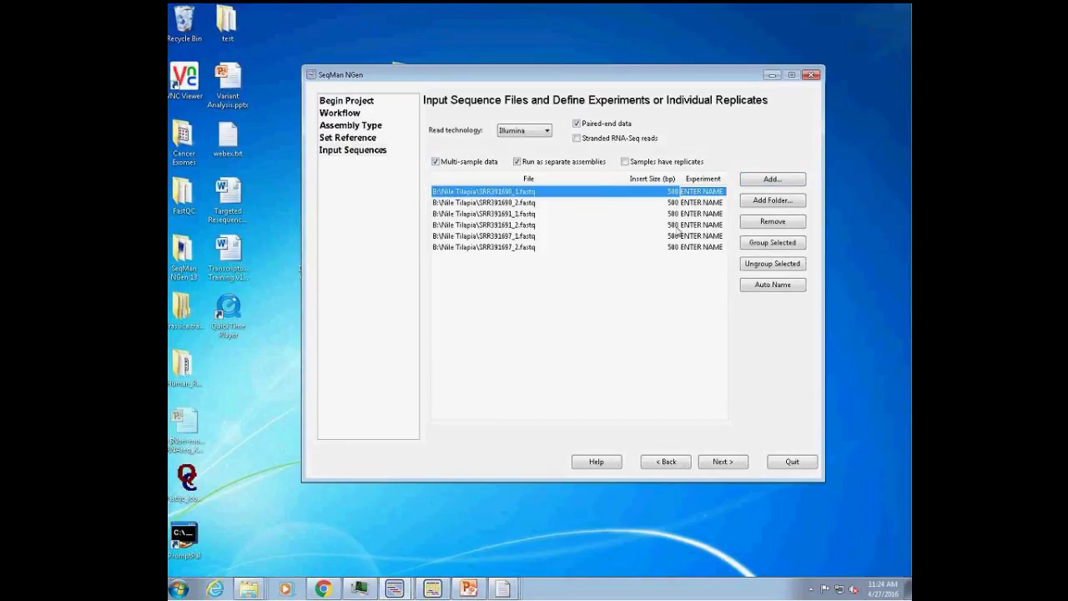
pyautogui.click(762, 288)
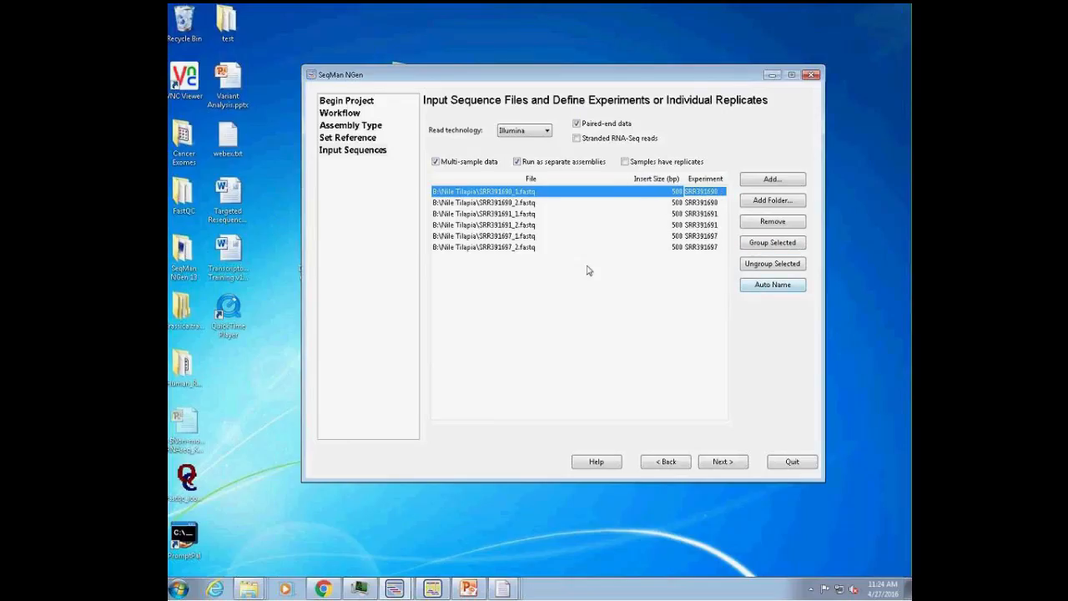
pyautogui.doubleClick(705, 191)
pyautogui.press('BackSpace')
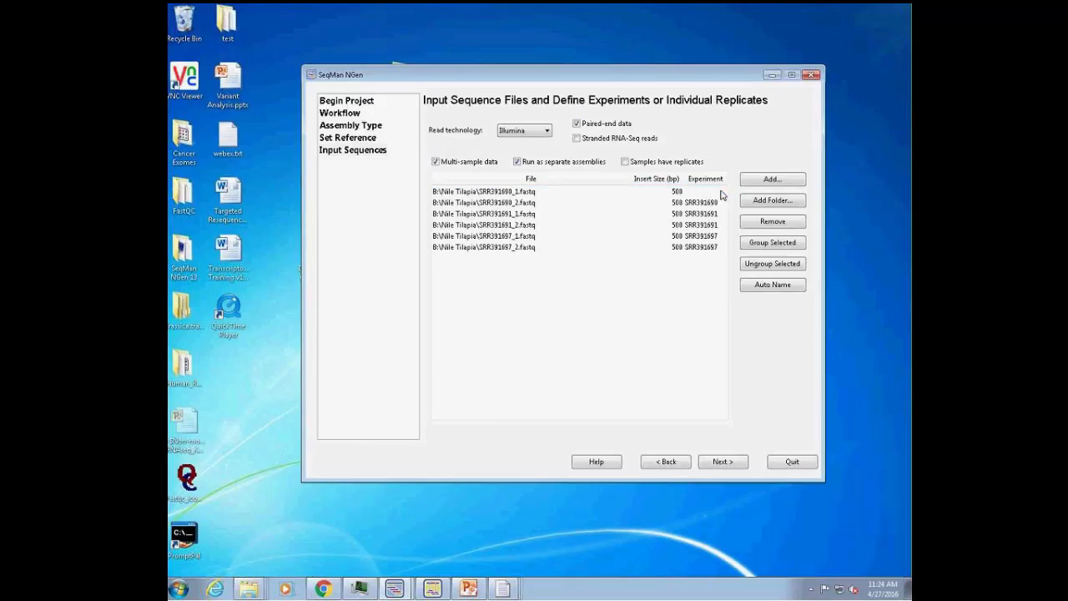
pyautogui.write('Liver')
pyautogui.doubleClick(704, 203)
pyautogui.press('BackSpace')
pyautogui.write('Liver')
# Step: Rename the experiment of both SRR391691 files to Eye
pyautogui.doubleClick(711, 214)
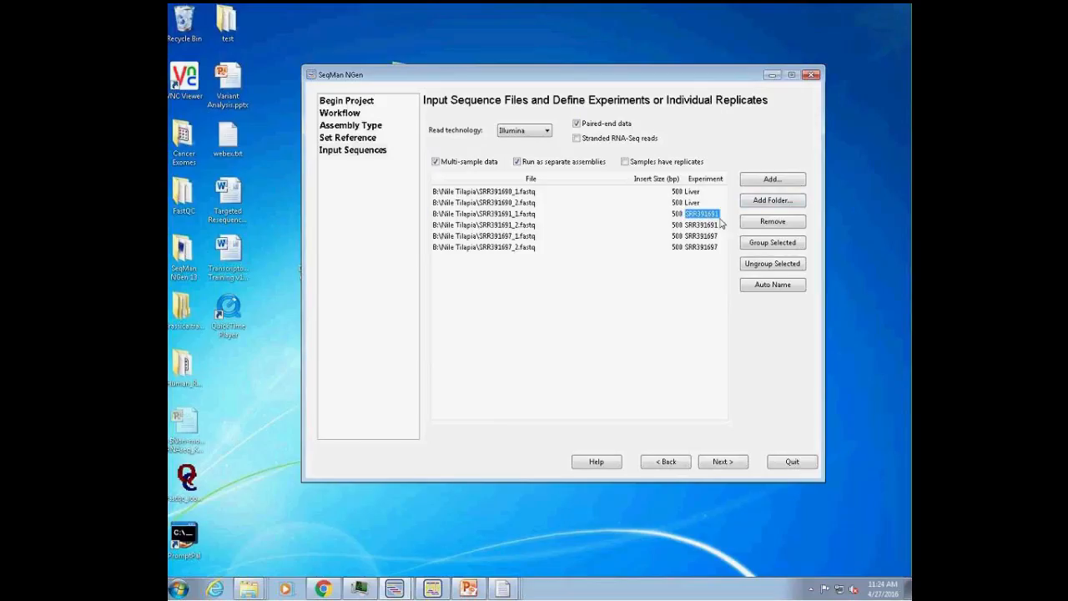
pyautogui.press('BackSpace')
pyautogui.write('Eye')
pyautogui.doubleClick(711, 225)
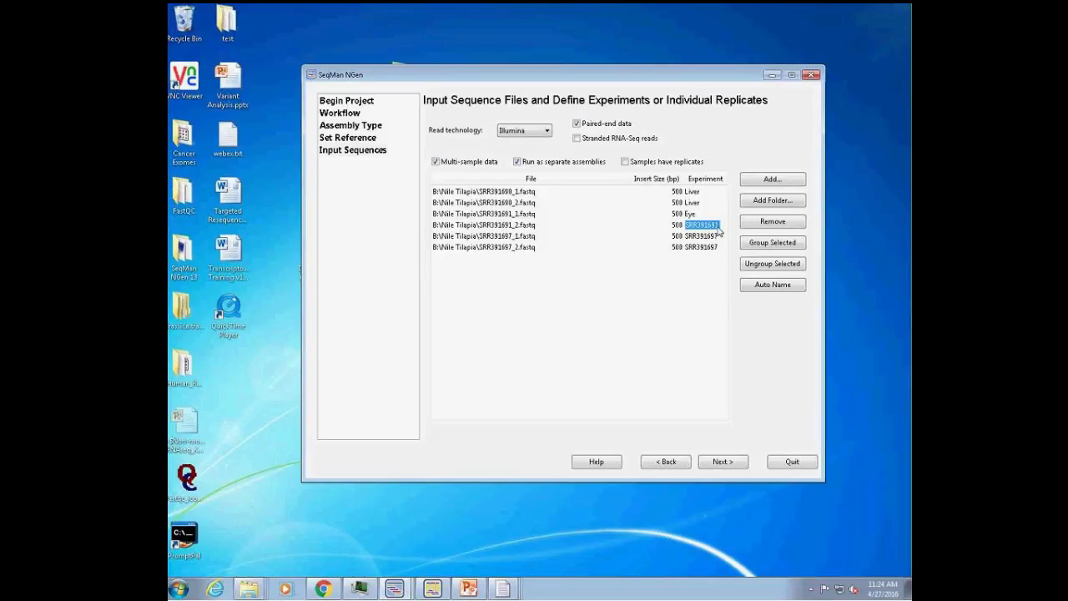
pyautogui.press('BackSpace')
pyautogui.write('Eye')
# Step: Rename the experiment of both SRR391697 files to Muscle
pyautogui.doubleClick(708, 238)
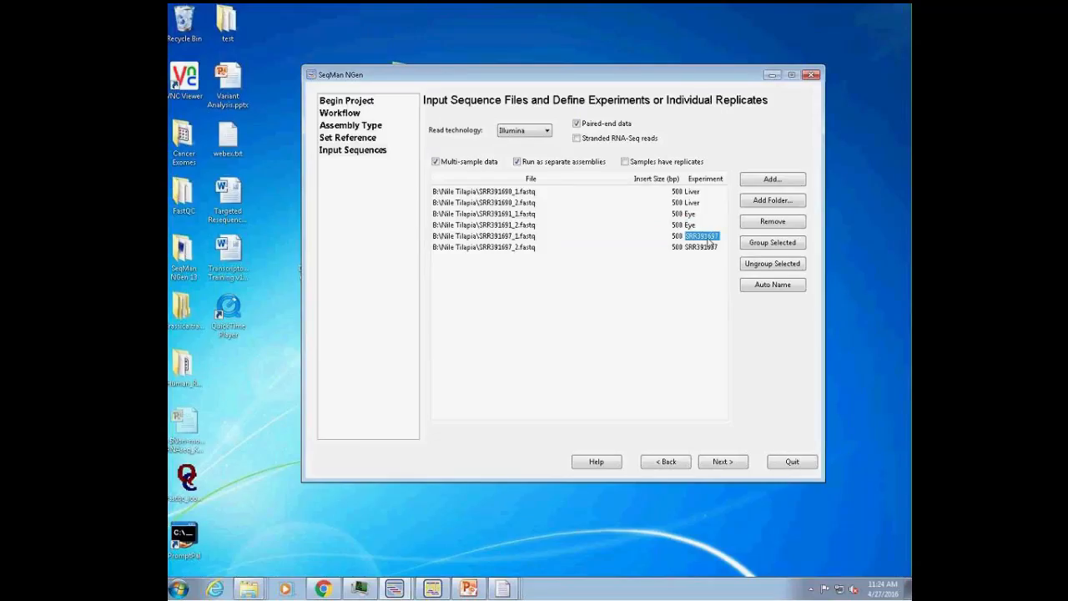
pyautogui.press('BackSpace')
pyautogui.write('Muscle')
pyautogui.doubleClick(708, 248)
pyautogui.press('BackSpace')
pyautogui.write('Muscle')
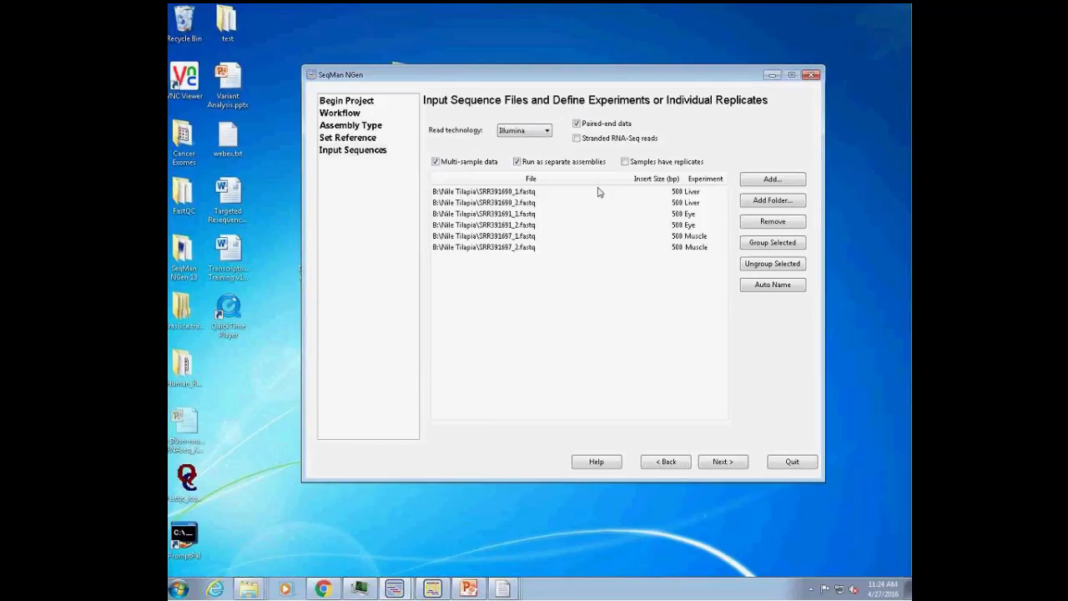
# Step: Continue to the assembly options, choose Diploid as the variant detection mode, and proceed to the assembly output settings
pyautogui.moveTo(597, 75); pyautogui.dragTo(562, 69)
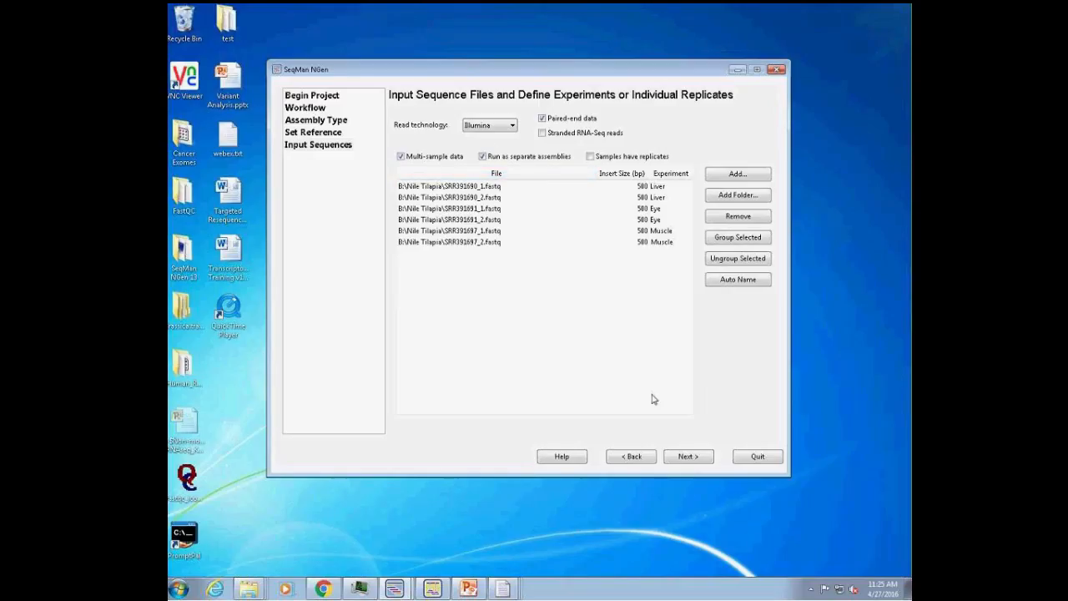
pyautogui.click(695, 458)
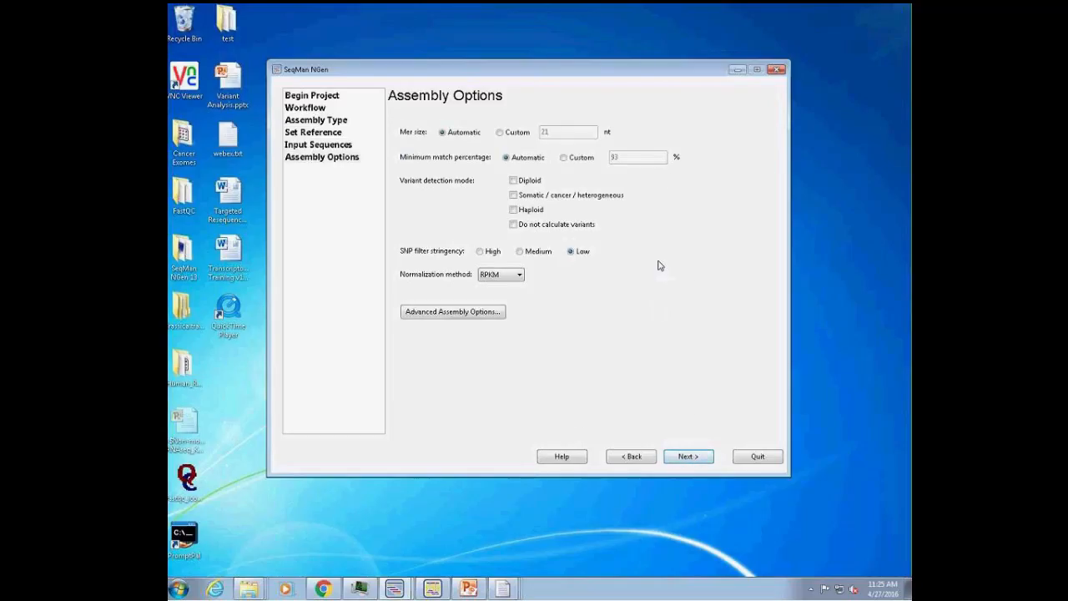
pyautogui.click(517, 182)
pyautogui.click(691, 457)
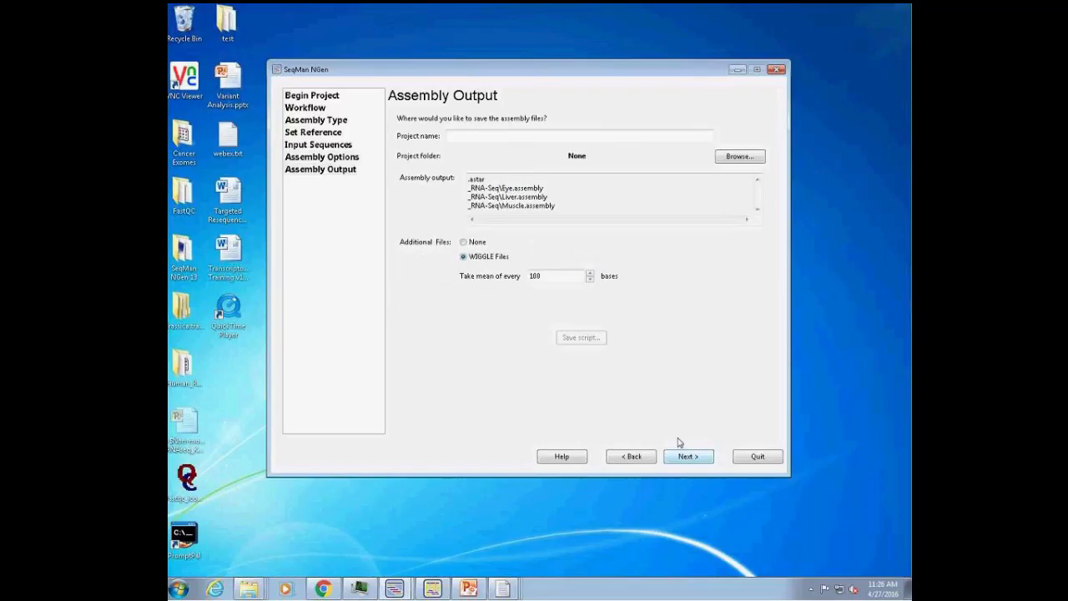
# Step: Name the assembly project Tilapia
pyautogui.click(462, 137)
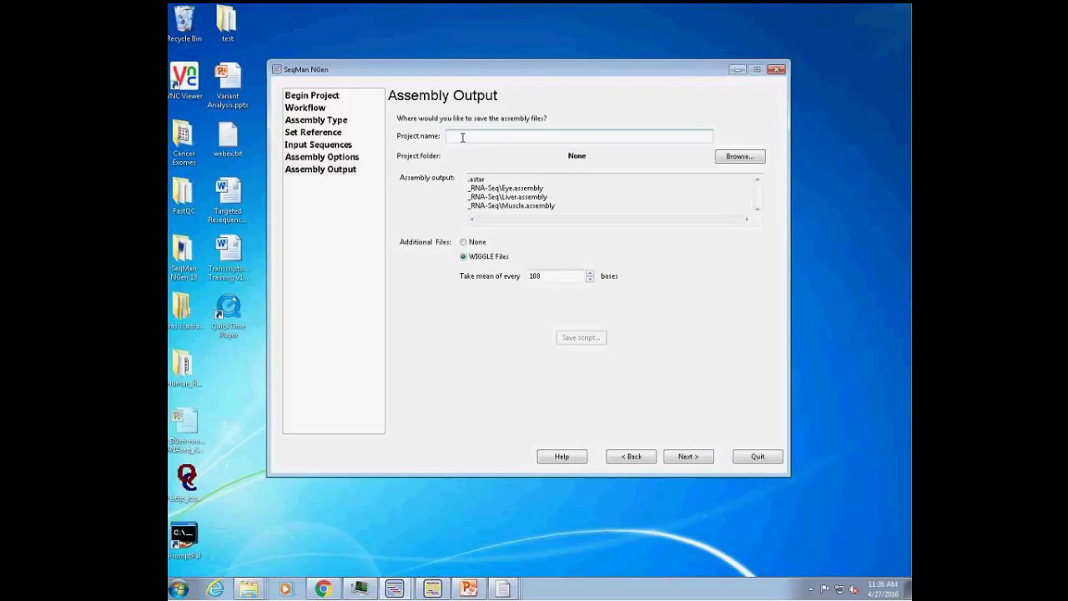
pyautogui.write('Tilapia')
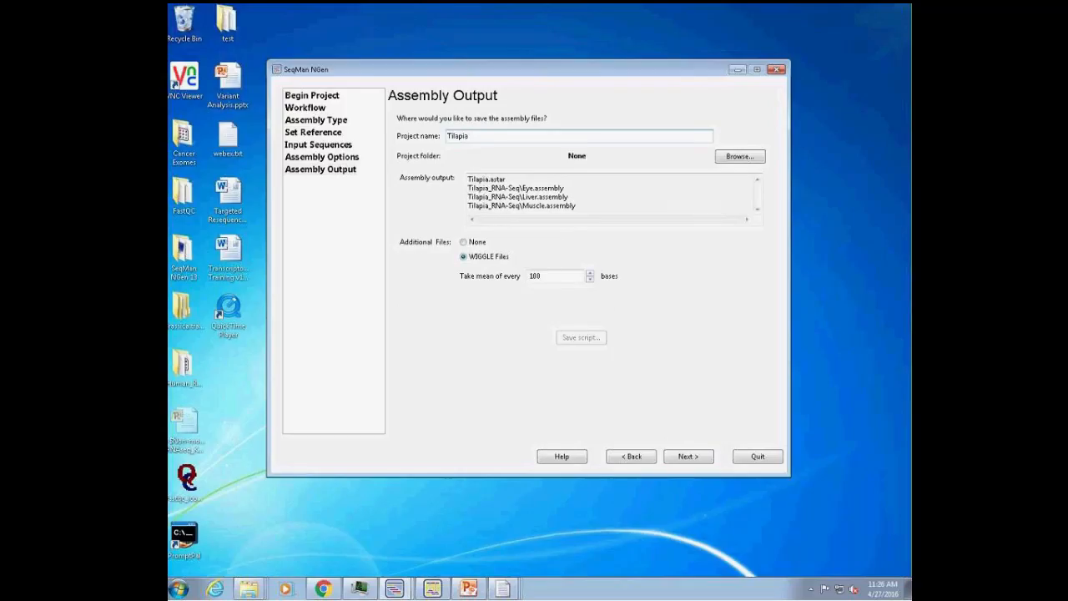
pyautogui.write('_deno')
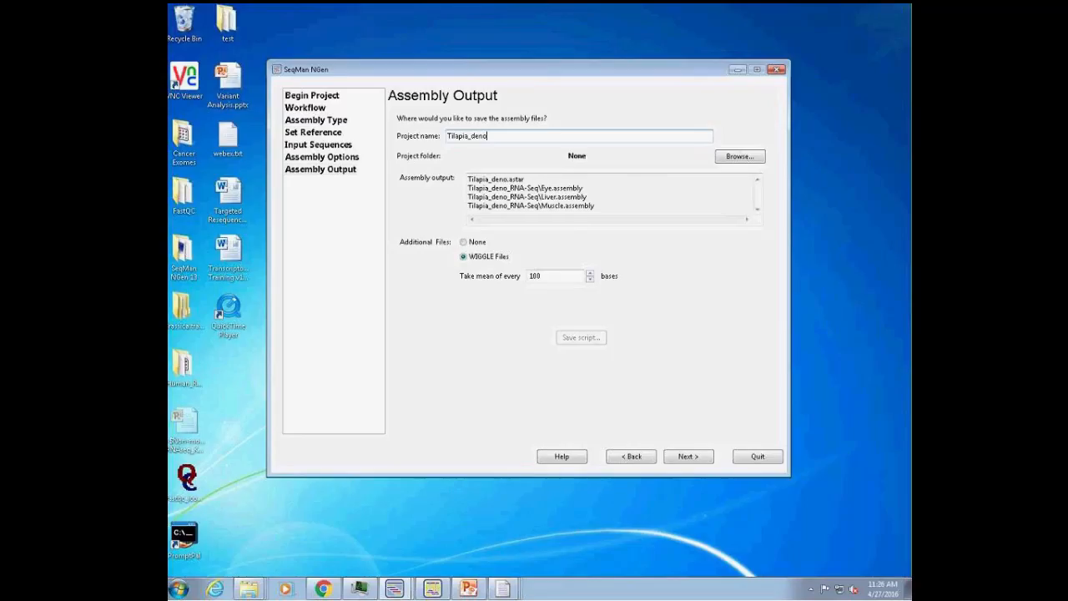
pyautogui.press('BackSpace')
pyautogui.press('BackSpace')
pyautogui.press('BackSpace')
pyautogui.press('BackSpace')
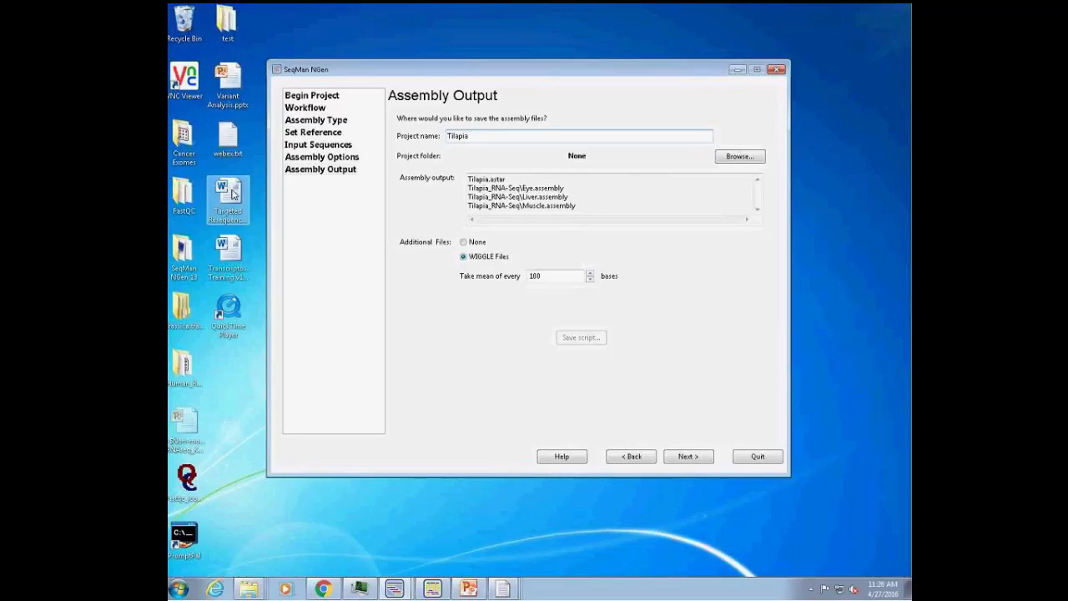
# Step: Set the project folder to B:\Nile Tilapia and set the additional files option to None
pyautogui.click(739, 157)
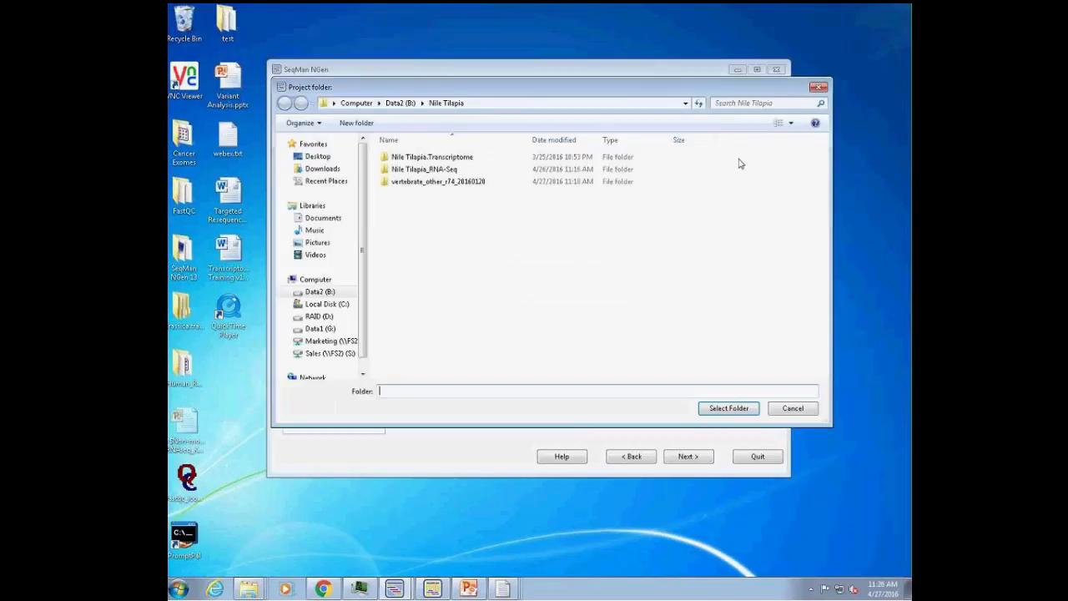
pyautogui.click(400, 103)
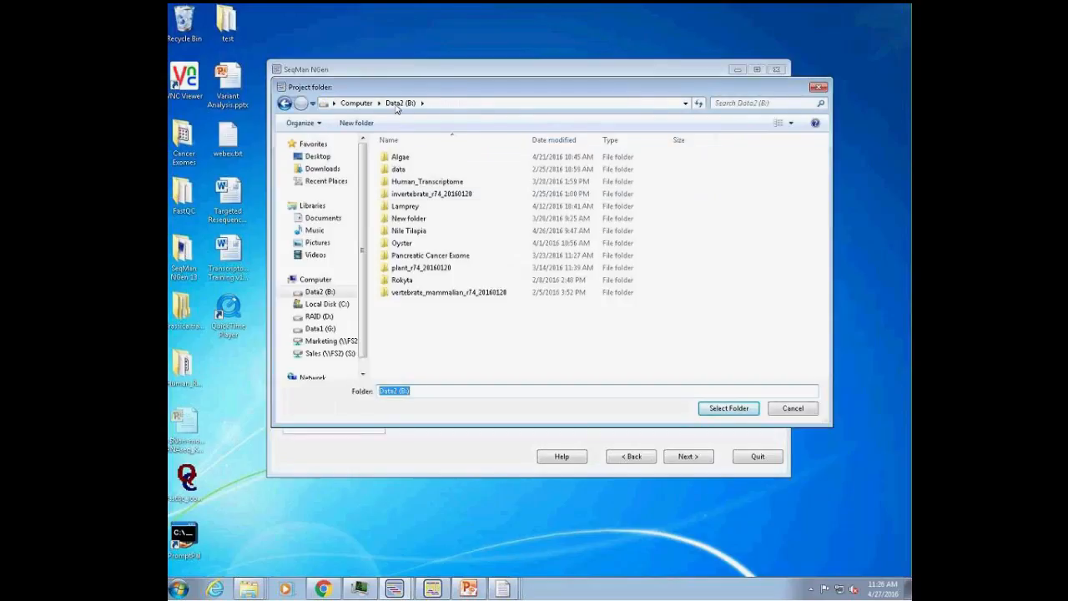
pyautogui.click(410, 231)
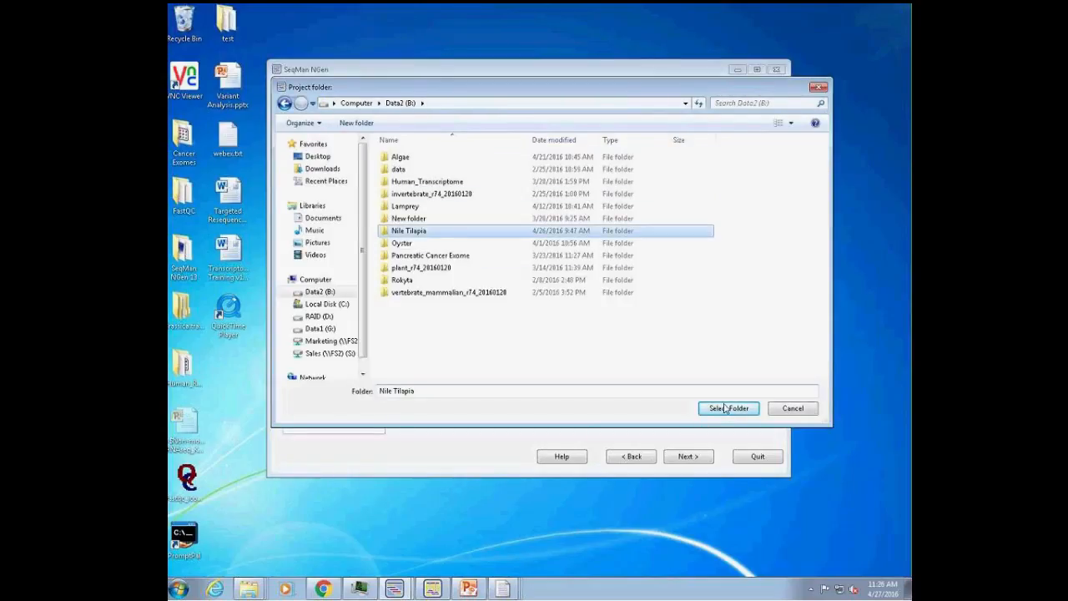
pyautogui.click(719, 409)
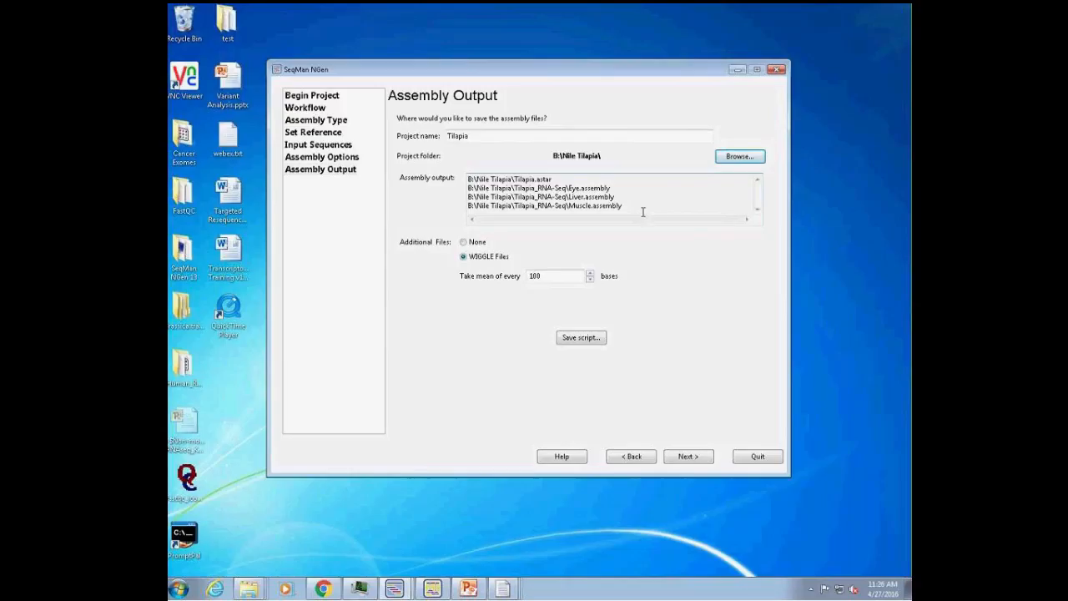
pyautogui.click(464, 242)
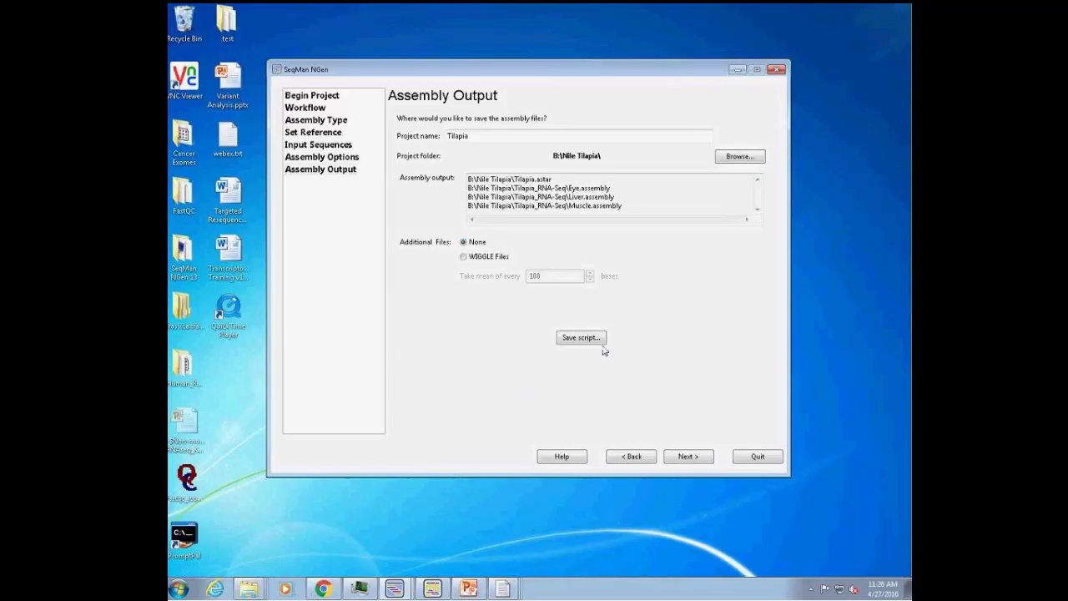
# Step: Proceed to the ready-to-run page, review the generated assembly script, and minimize the wizard without starting the assembly
pyautogui.click(688, 456)
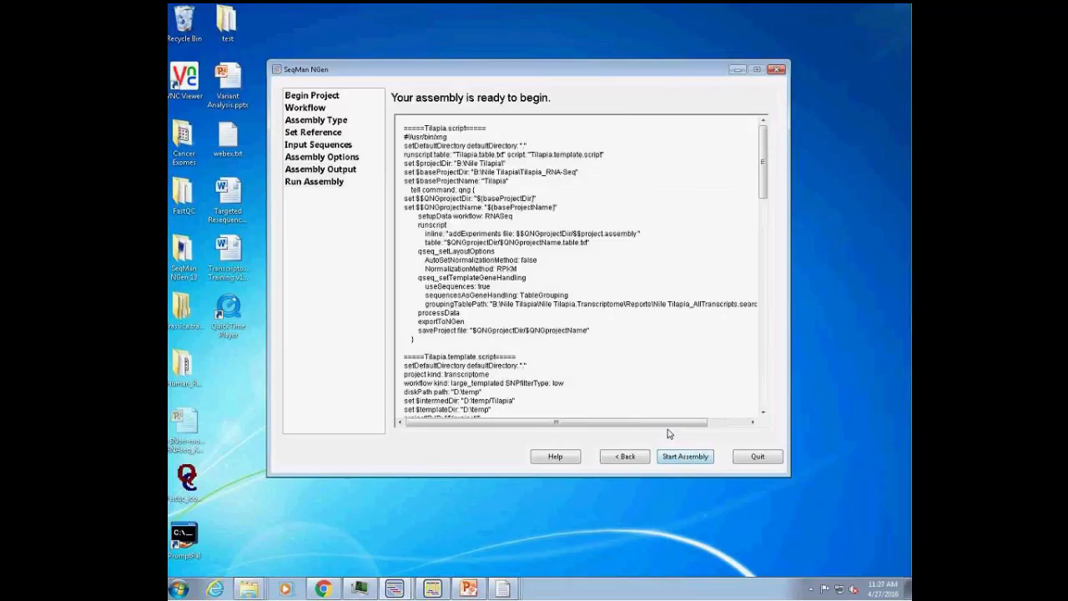
pyautogui.moveTo(763, 171); pyautogui.dragTo(762, 338)
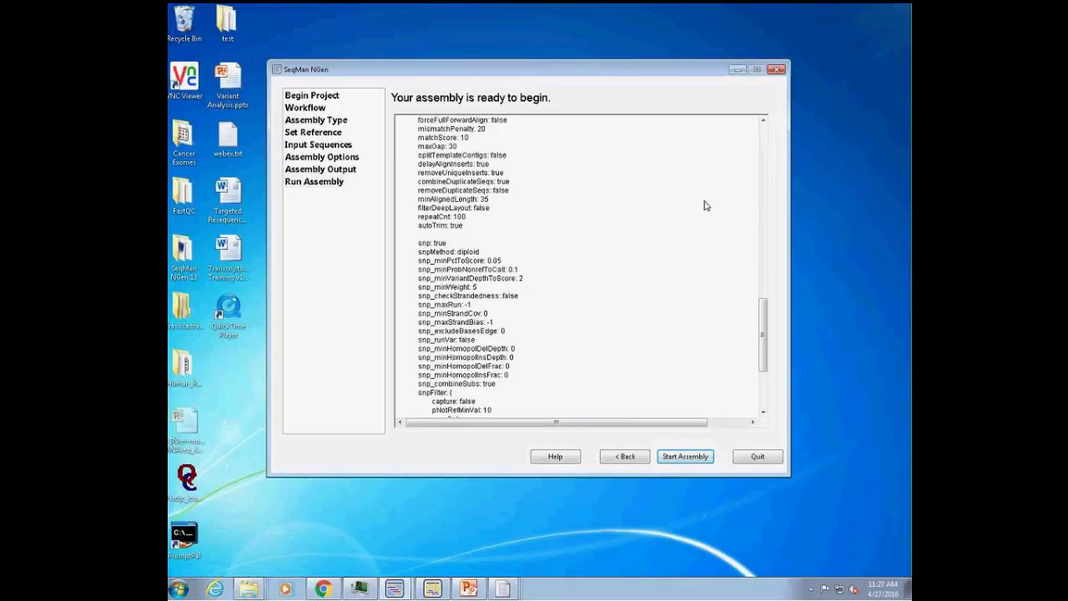
pyautogui.click(738, 70)
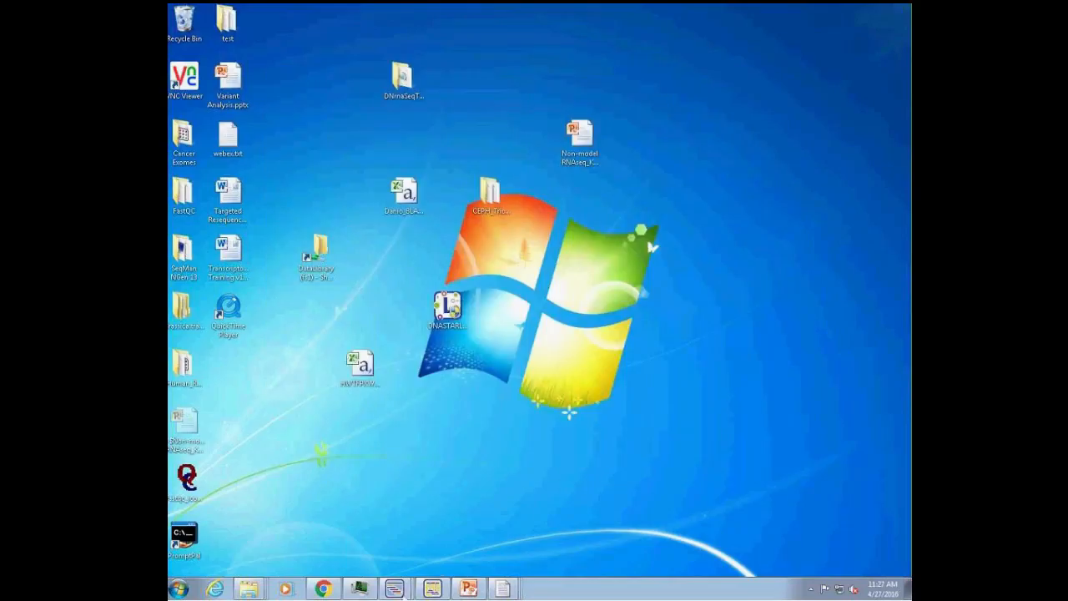
# Step: Bring up the project report of the already finished Nile Tilapia RNA-Seq assembly and enlarge its window
pyautogui.moveTo(394, 589)
pyautogui.click(387, 563)
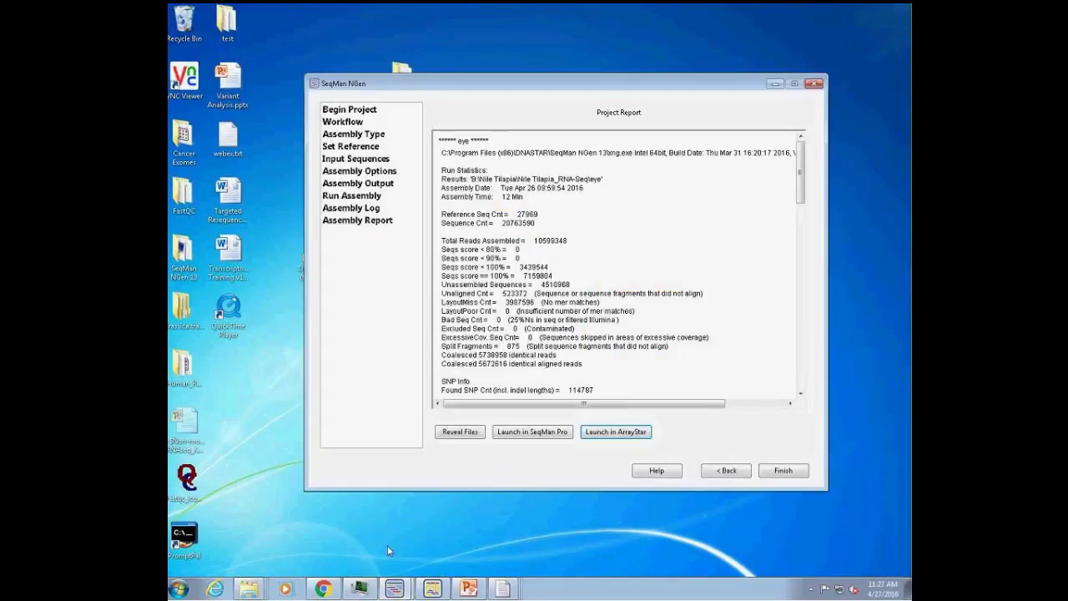
pyautogui.moveTo(503, 90); pyautogui.dragTo(439, 55)
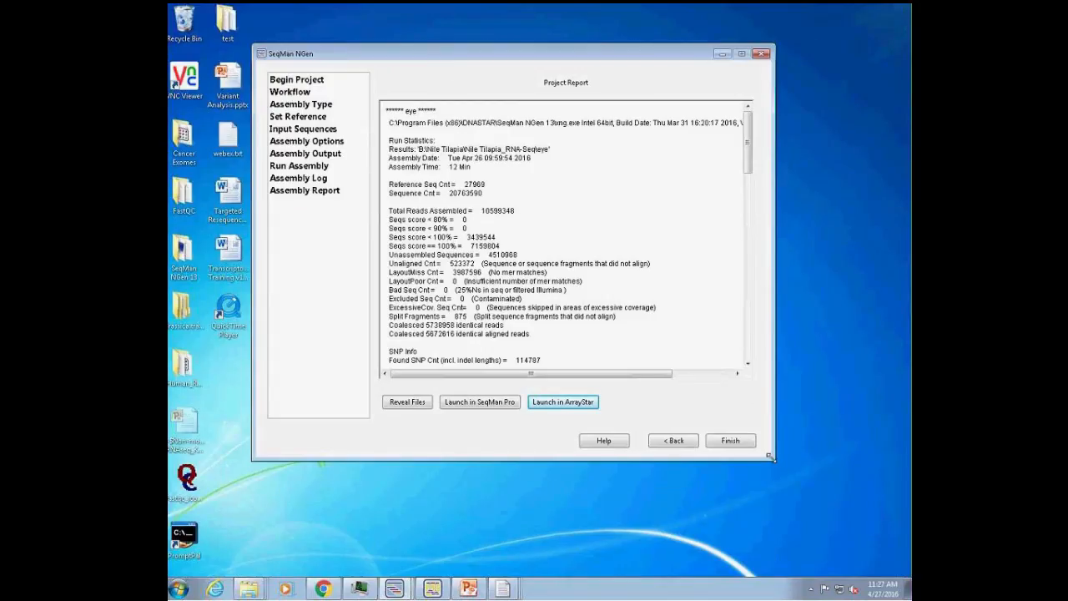
pyautogui.moveTo(771, 458); pyautogui.dragTo(848, 508)
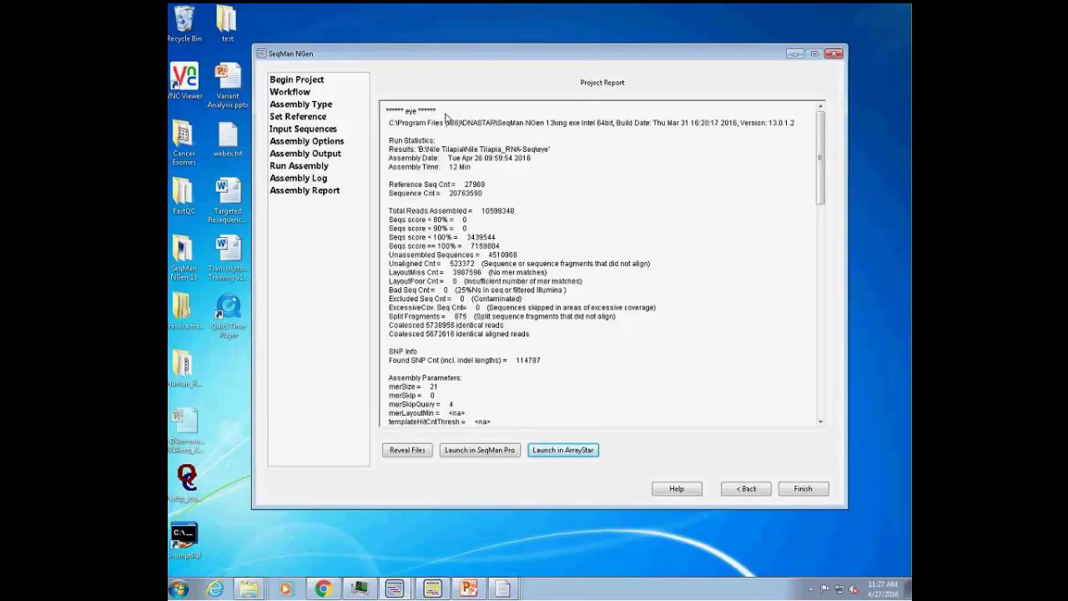
# Step: Examine the assembly time, reference count and sequence count in the project report, reading on through the liver and muscle sections
pyautogui.click(464, 185)
pyautogui.doubleClick(464, 184)
pyautogui.click(508, 188)
pyautogui.moveTo(450, 166); pyautogui.dragTo(471, 167)
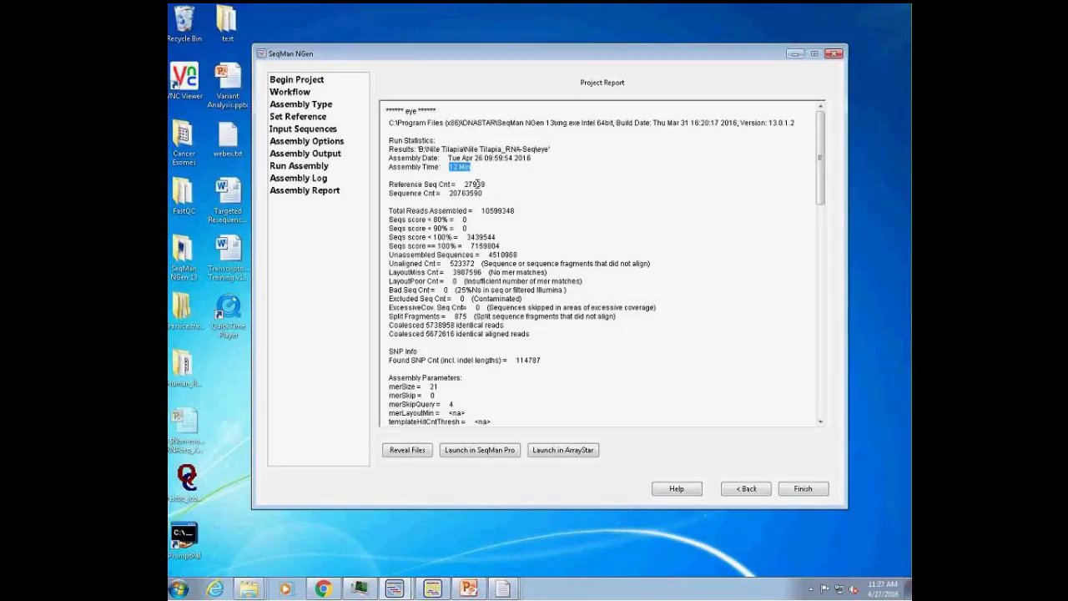
pyautogui.moveTo(461, 184); pyautogui.dragTo(485, 184)
pyautogui.moveTo(449, 194); pyautogui.dragTo(484, 194)
pyautogui.moveTo(824, 198)
pyautogui.mouseDown()
pyautogui.moveTo(823, 230)
pyautogui.moveTo(822, 207)
pyautogui.mouseUp()
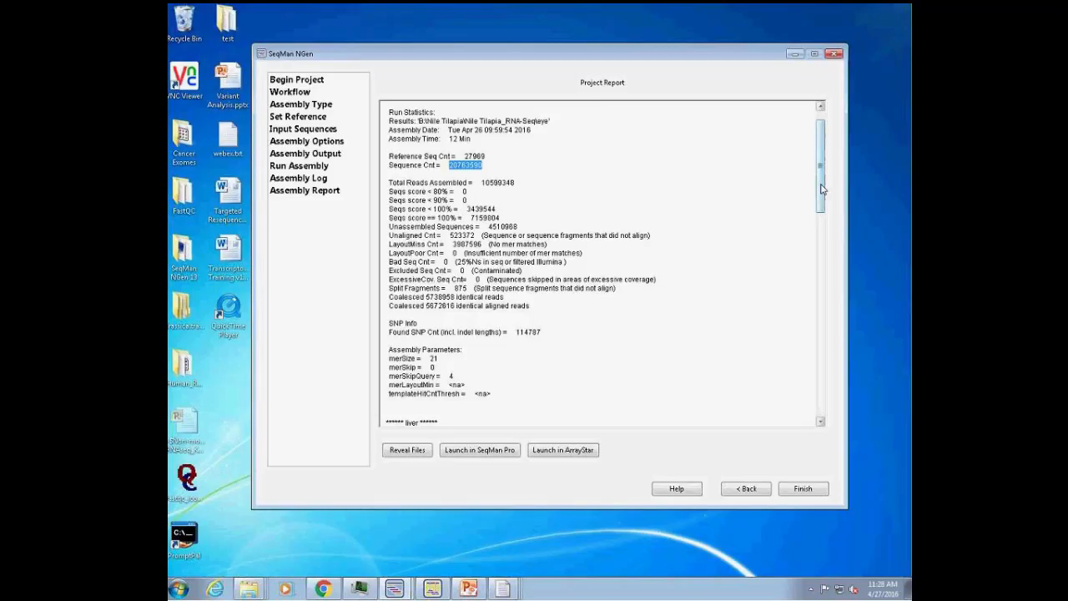
pyautogui.moveTo(822, 185); pyautogui.dragTo(826, 395)
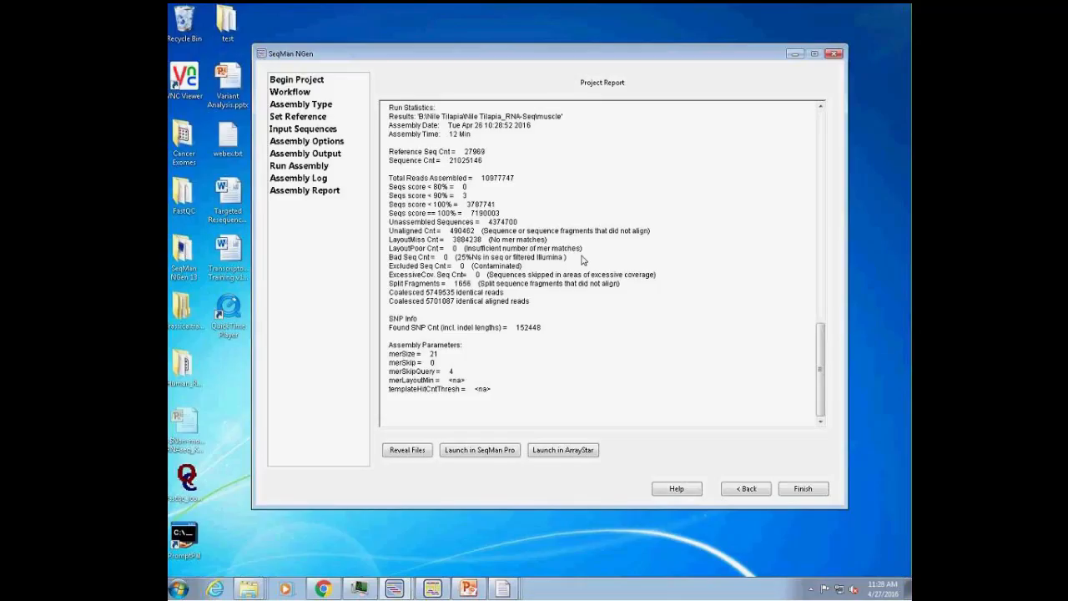
# Step: Launch the finished assembly in ArrayStar and start quick gene set creation, checking the eye, liver and muscle experiments individually
pyautogui.click(547, 452)
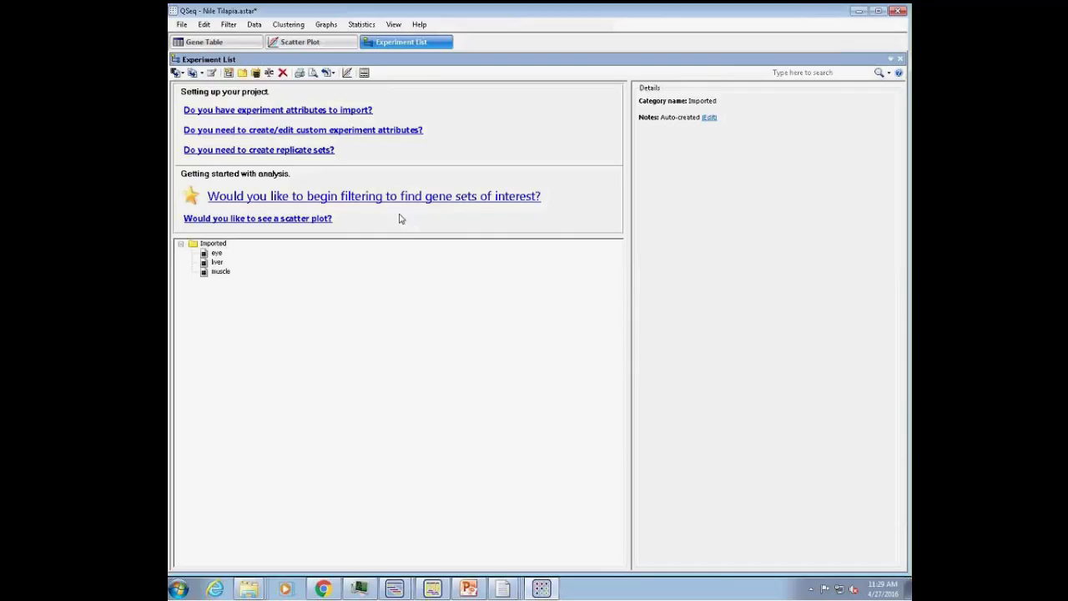
pyautogui.click(354, 198)
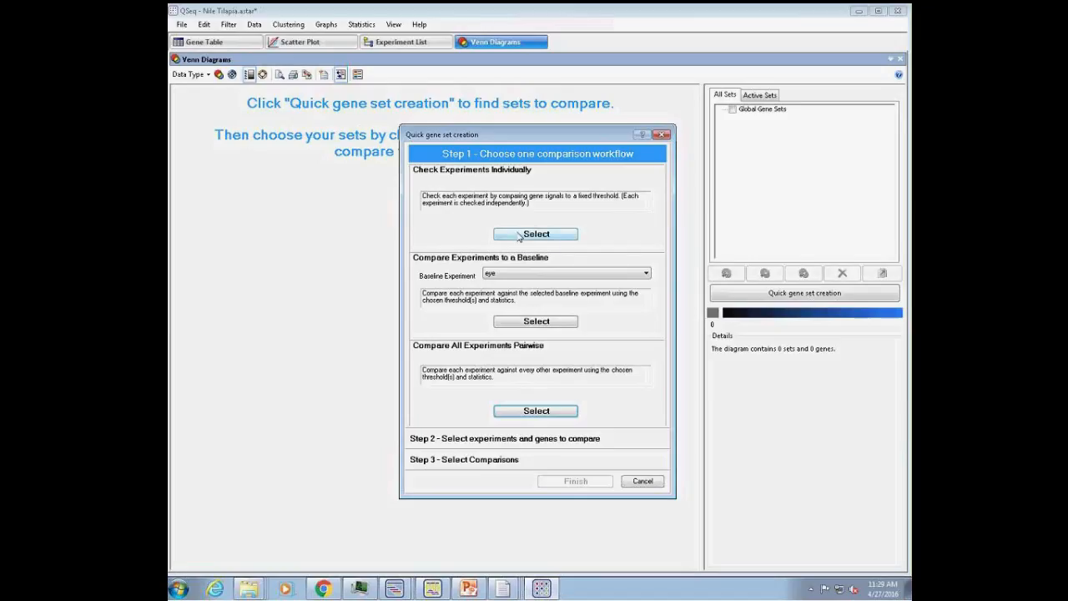
pyautogui.click(552, 240)
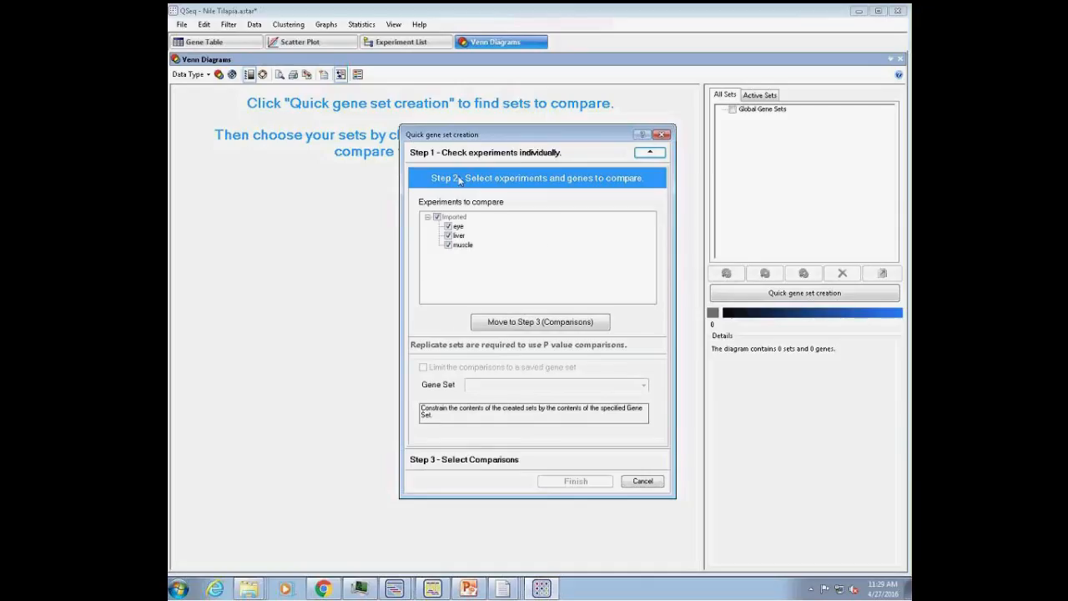
pyautogui.click(518, 327)
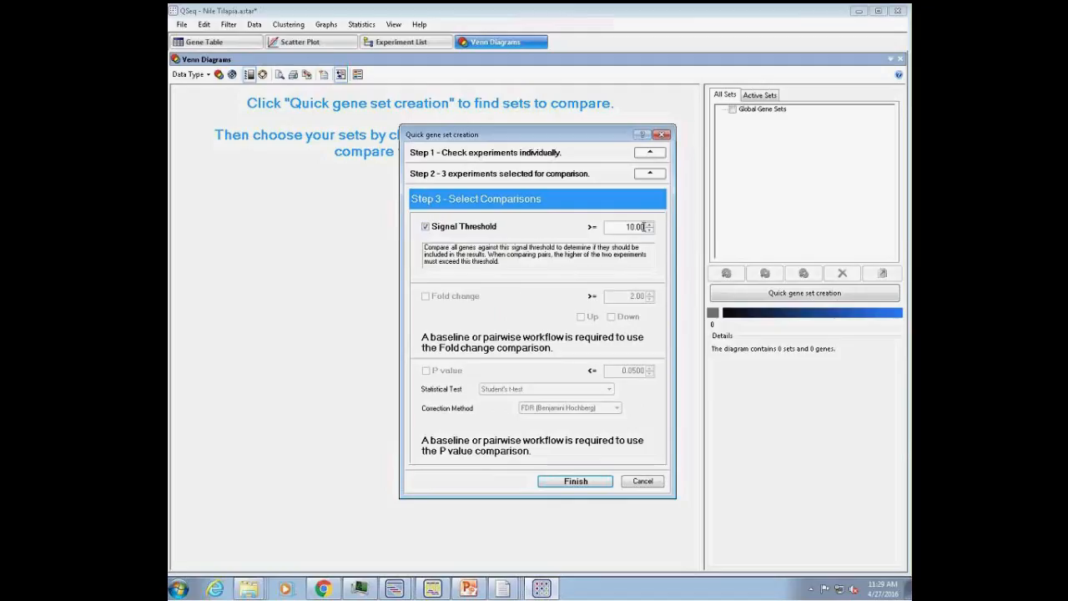
# Step: Set the signal threshold to at least 2 and create the gene sets
pyautogui.doubleClick(631, 227)
pyautogui.write('1')
pyautogui.write('2')
pyautogui.click(573, 481)
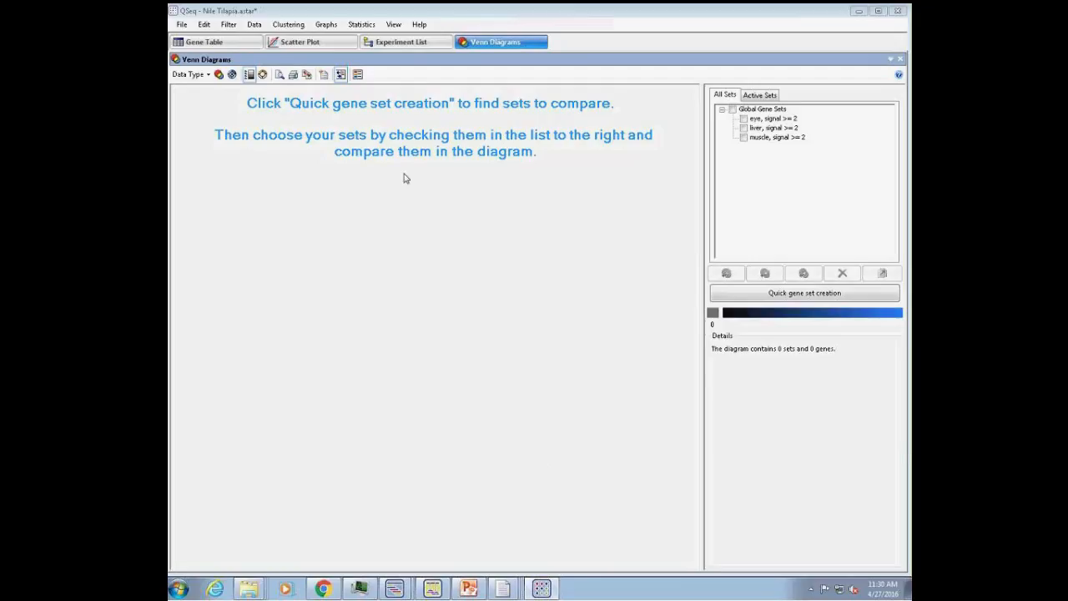
# Step: Include the muscle, liver and eye gene sets in the comparison and display them as a diagram of overlapping circles
pyautogui.click(745, 138)
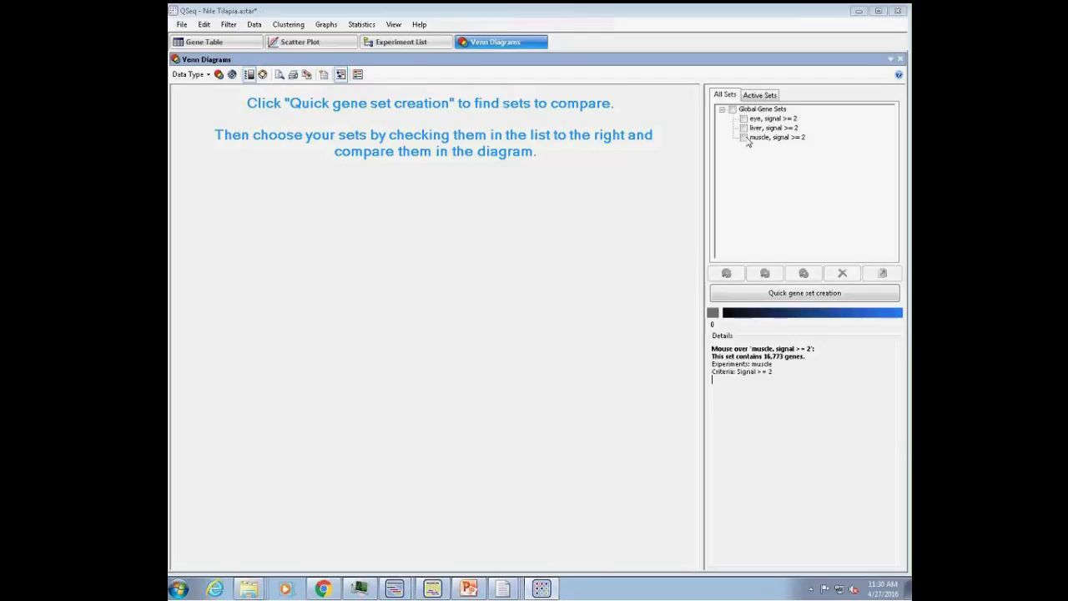
pyautogui.click(743, 128)
pyautogui.click(743, 119)
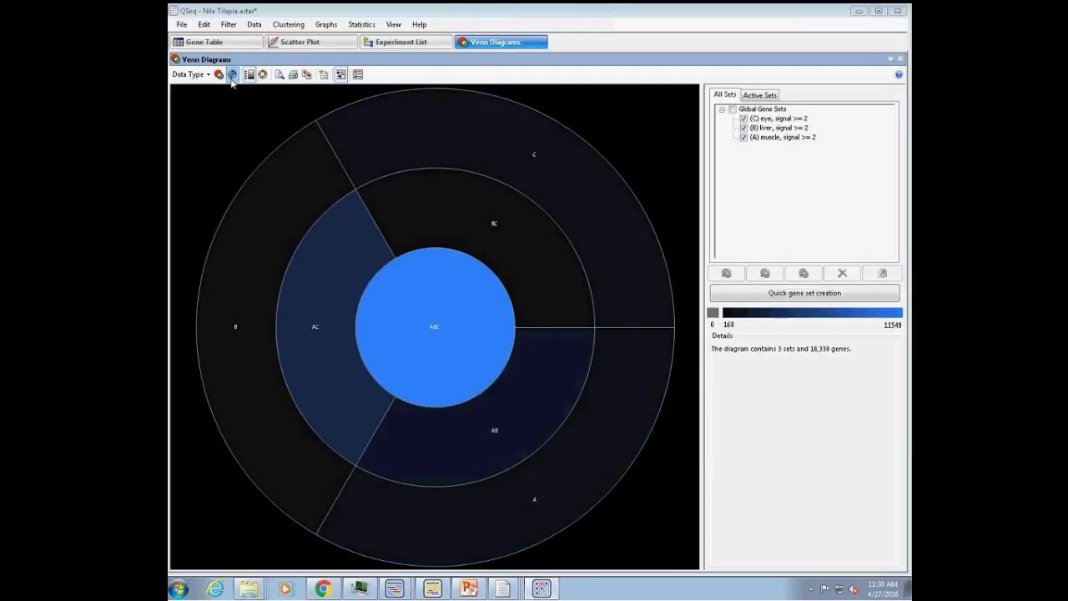
pyautogui.click(218, 74)
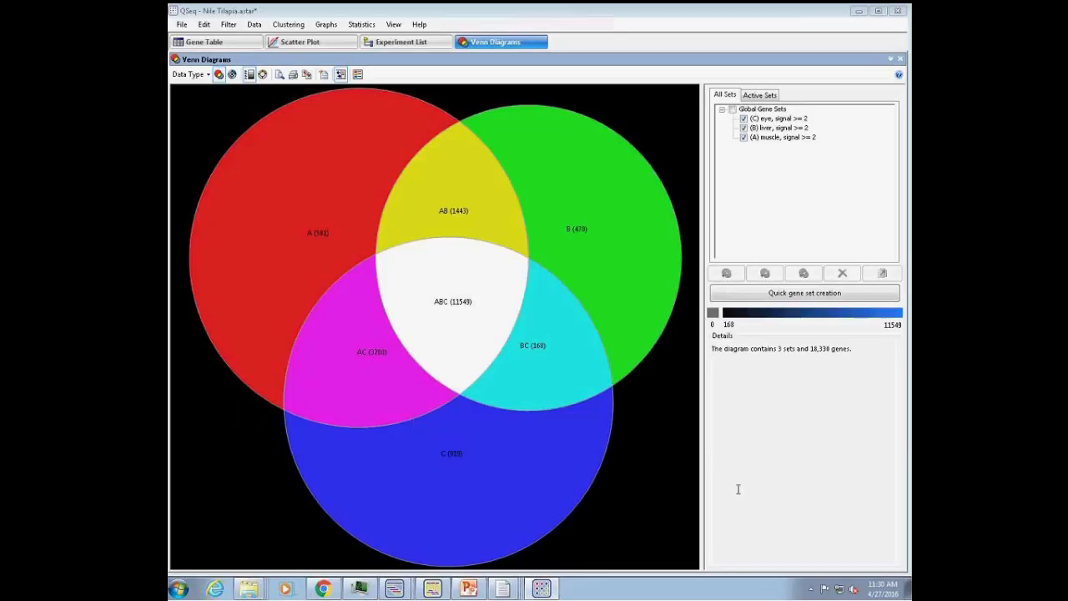
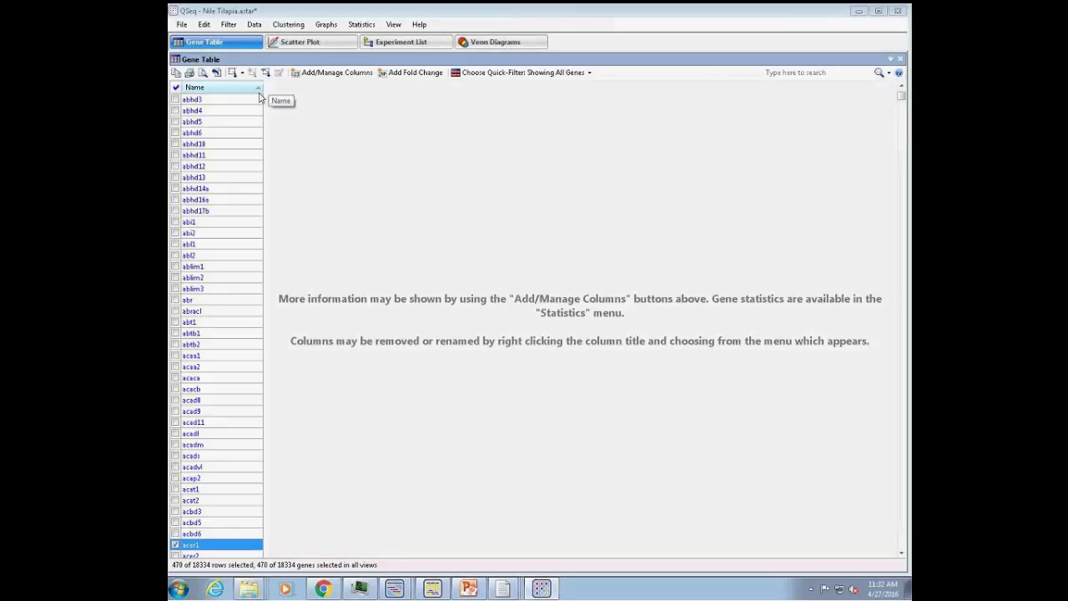
# Step: Filter the gene table to show only the selected genes
pyautogui.click(503, 74)
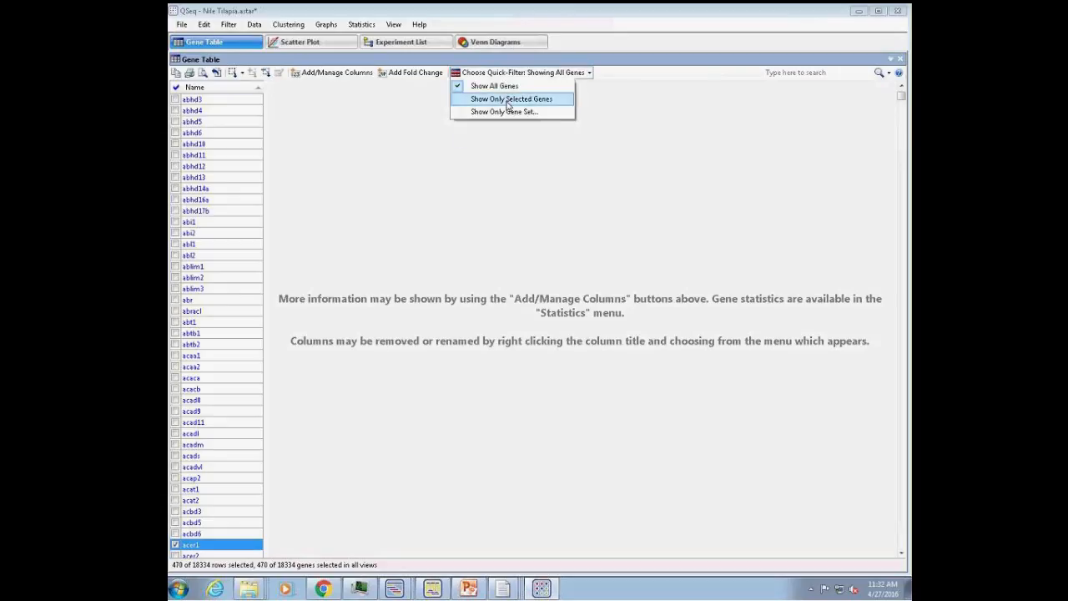
pyautogui.click(508, 99)
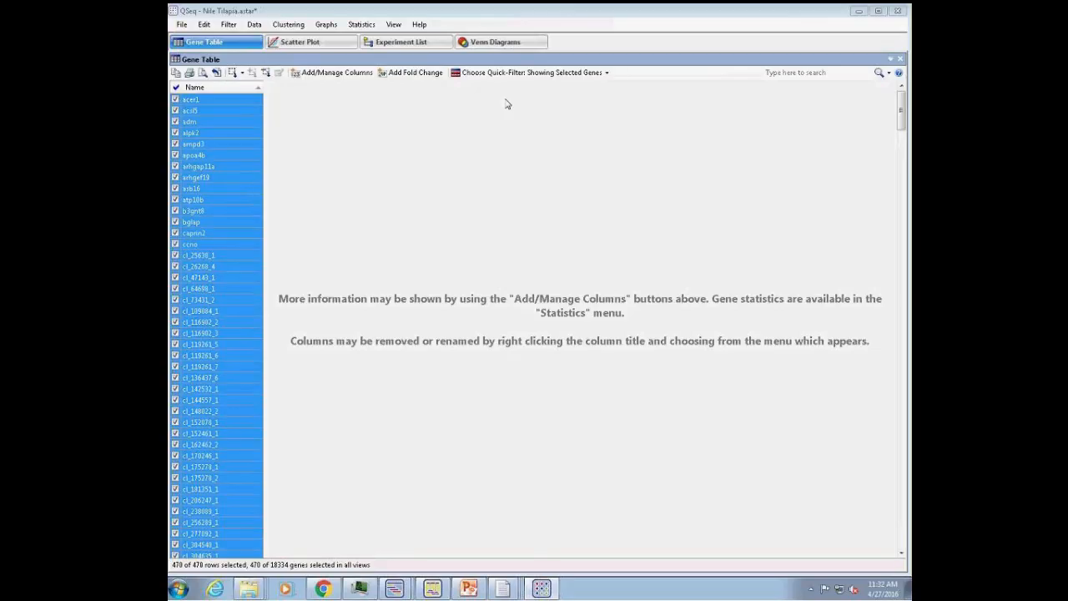
pyautogui.click(607, 73)
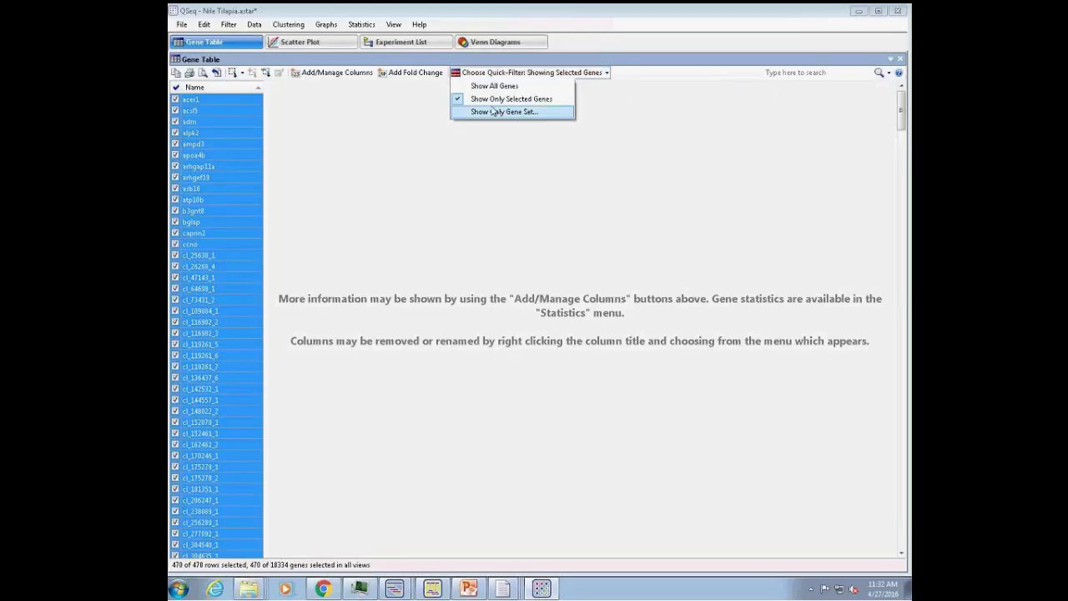
pyautogui.click(413, 140)
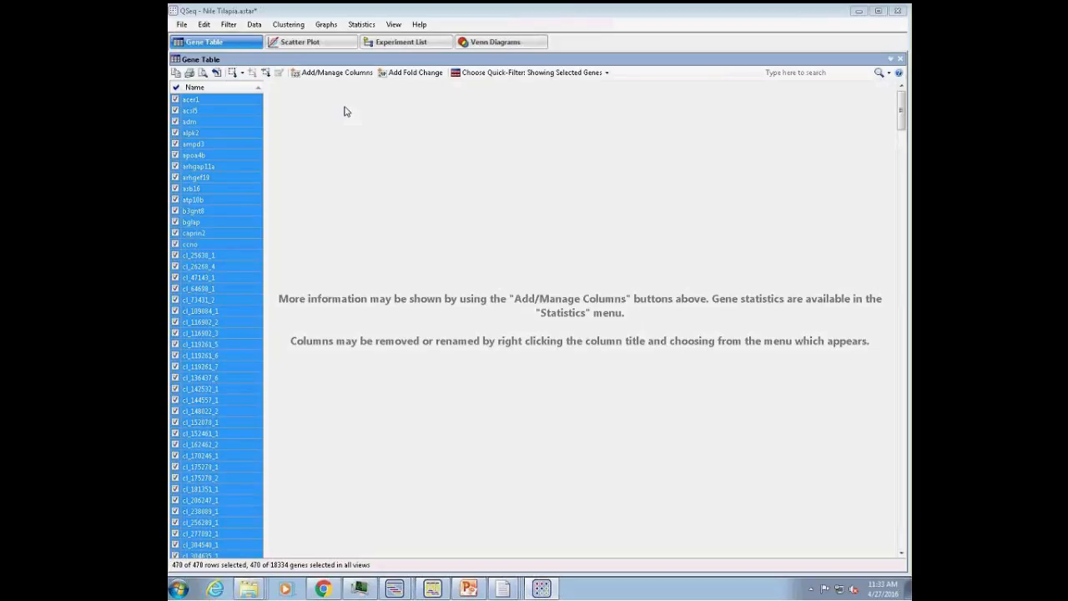
# Step: Add the total_raw_count columns for eye, liver and muscle to the gene table
pyautogui.click(339, 76)
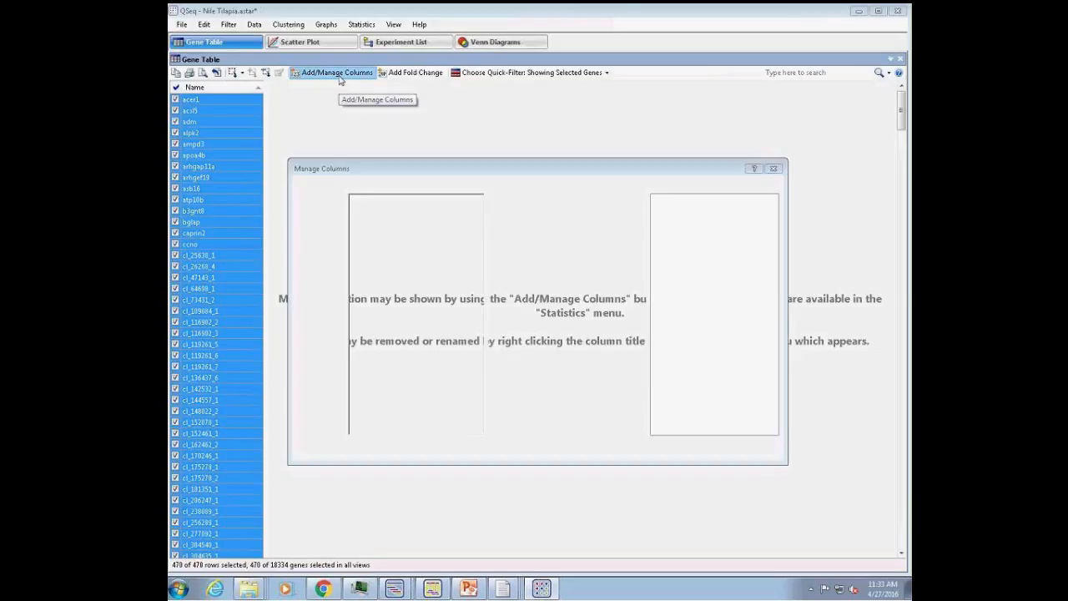
pyautogui.moveTo(398, 174); pyautogui.dragTo(421, 144)
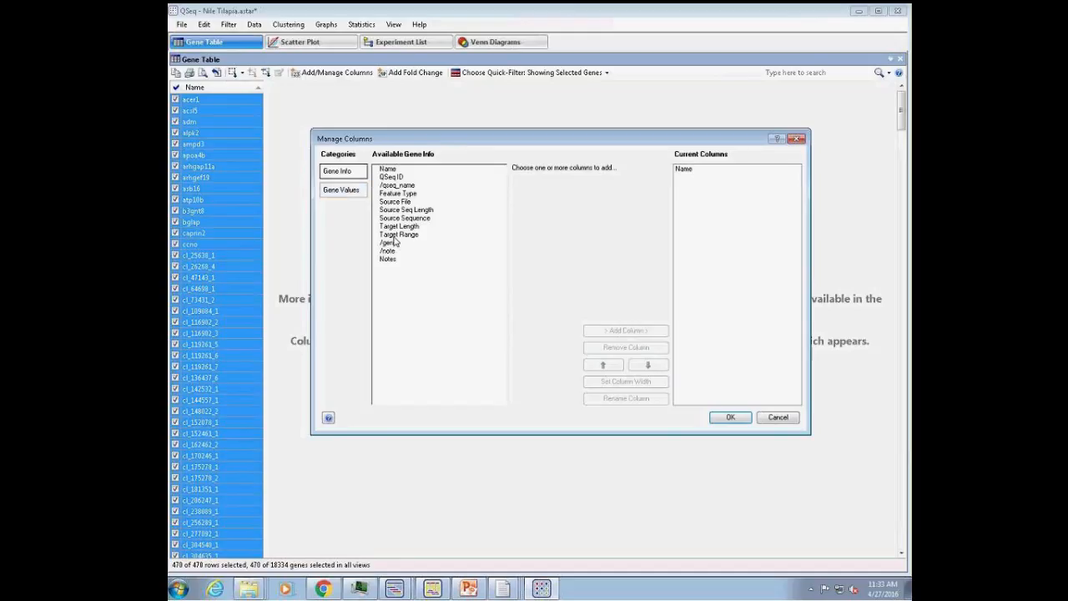
pyautogui.click(346, 192)
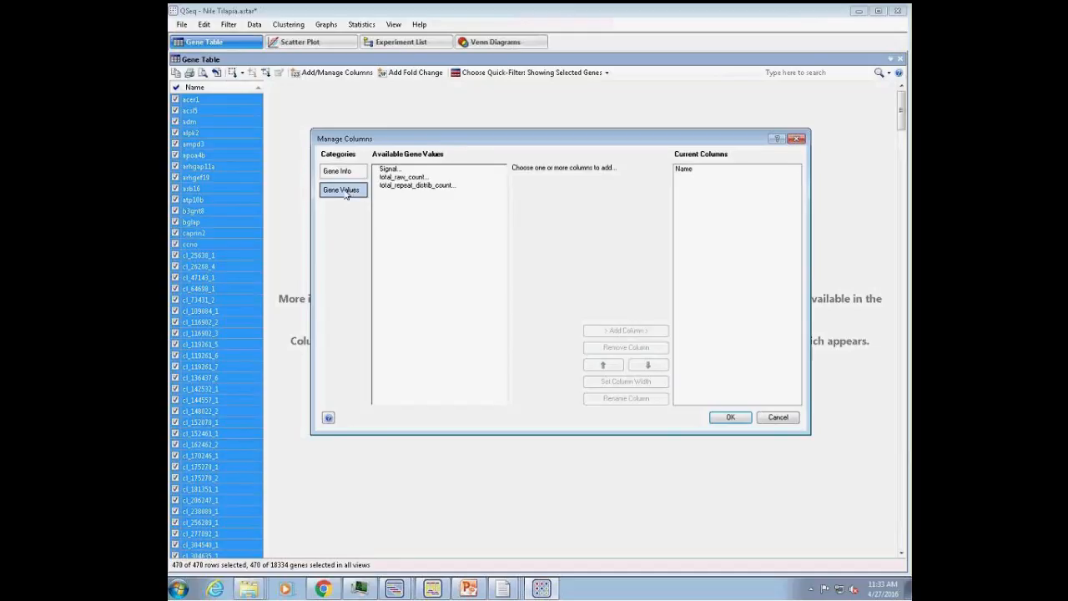
pyautogui.click(396, 178)
pyautogui.click(619, 333)
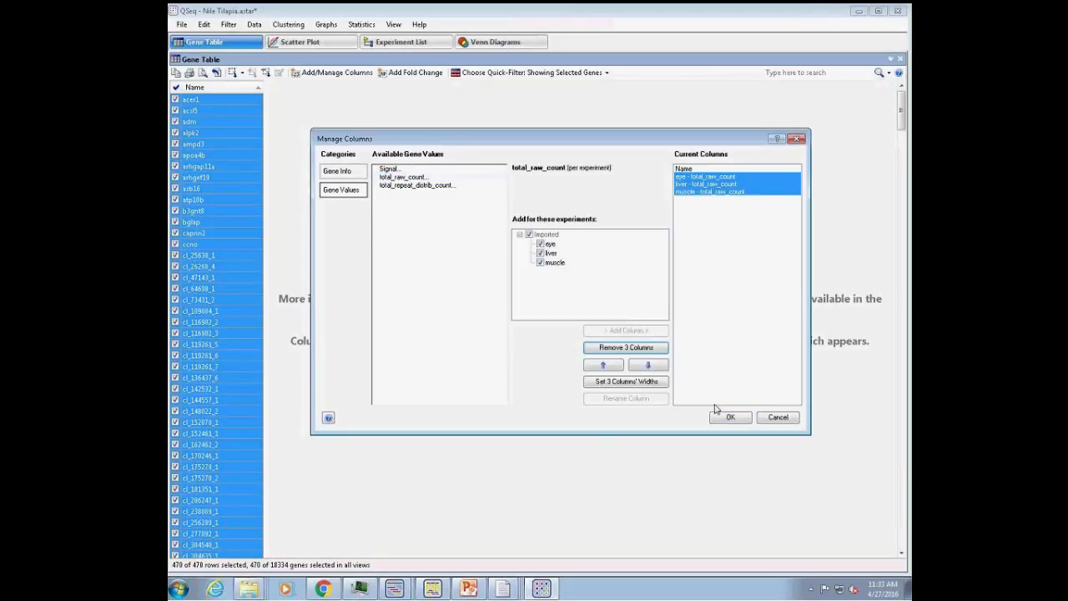
pyautogui.click(728, 418)
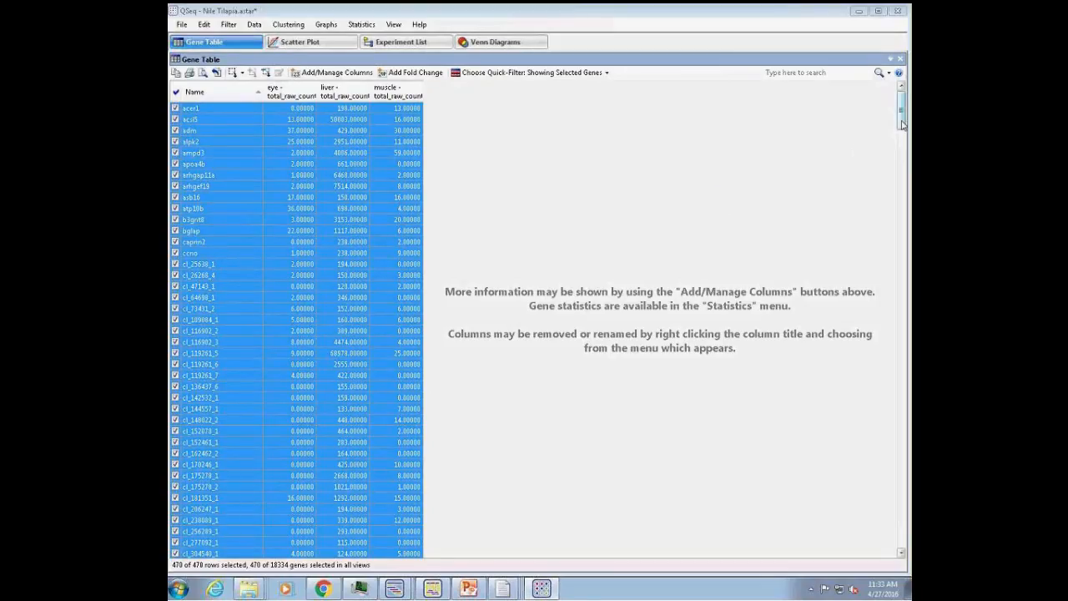
# Step: Look over the liver-only genes' raw counts, then select the genes shared by all three tissues in the Venn diagram and show their table
pyautogui.moveTo(902, 126); pyautogui.dragTo(901, 242)
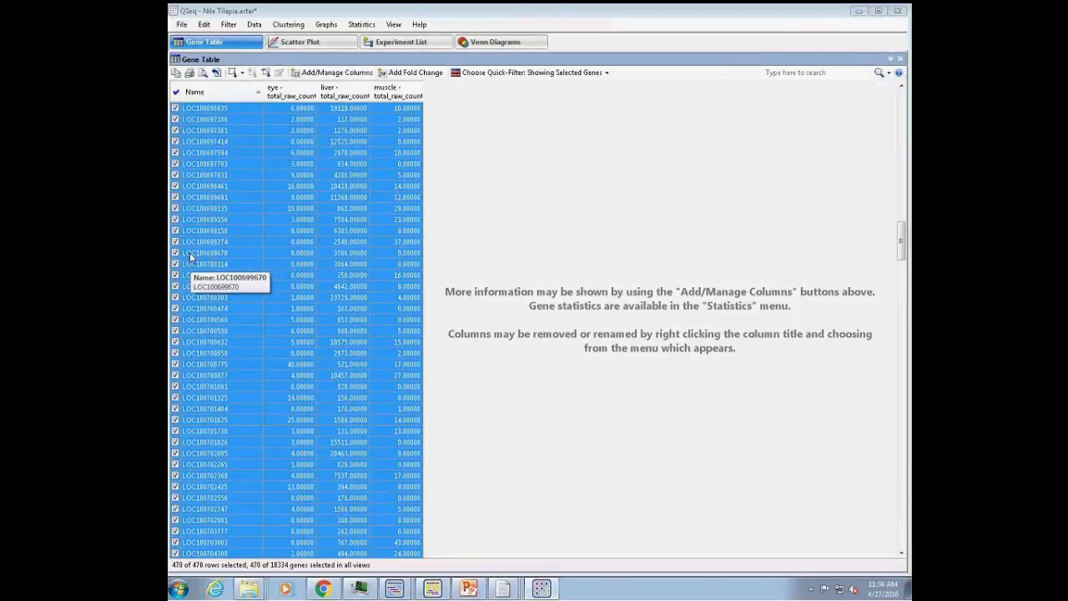
pyautogui.moveTo(902, 242); pyautogui.dragTo(901, 415)
pyautogui.moveTo(897, 466); pyautogui.dragTo(883, 92)
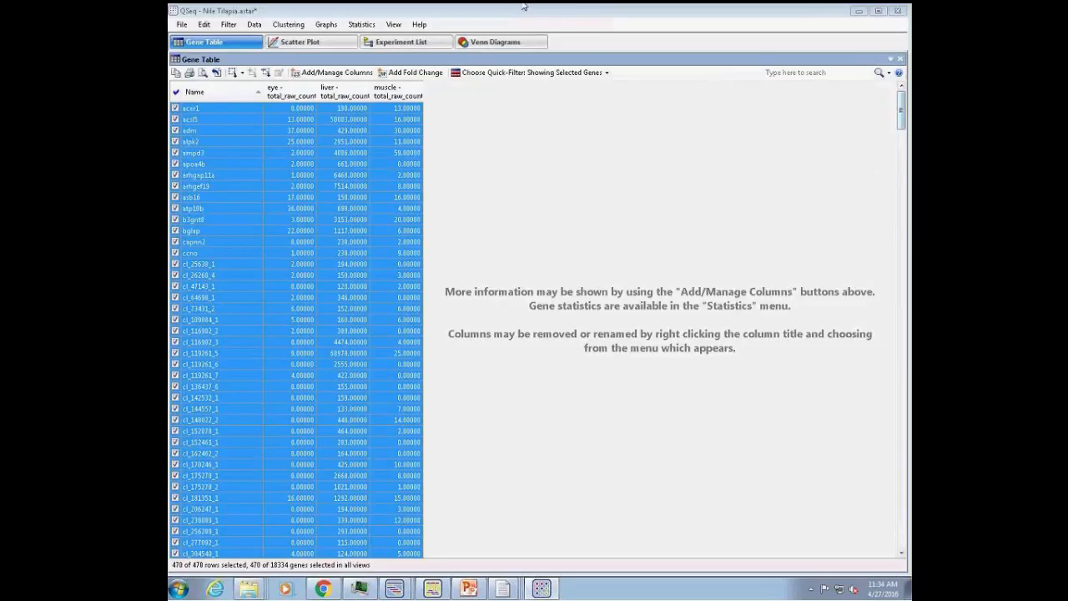
pyautogui.click(470, 43)
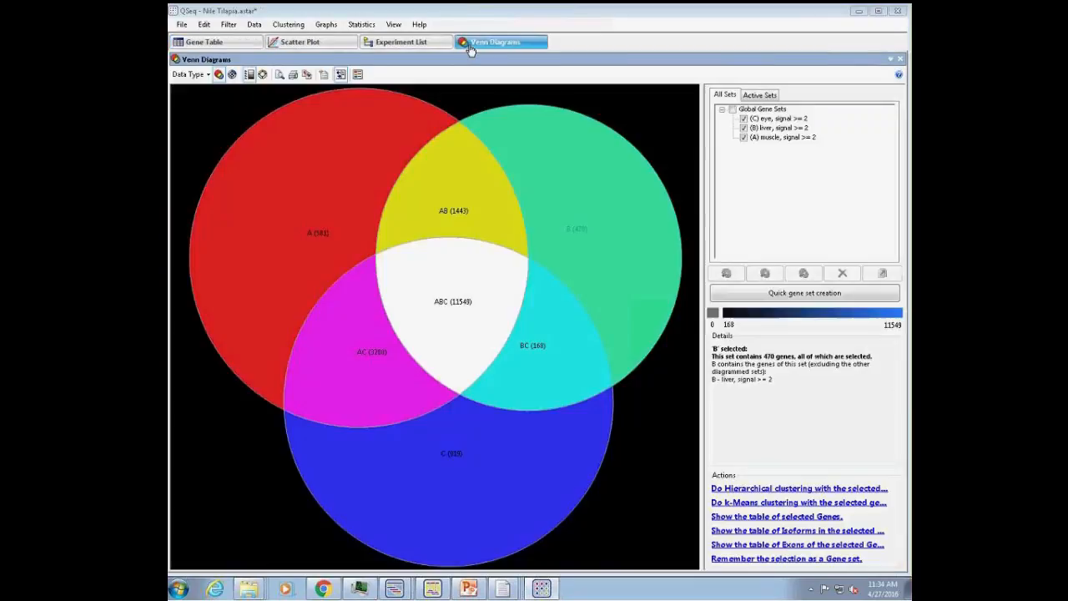
pyautogui.click(456, 298)
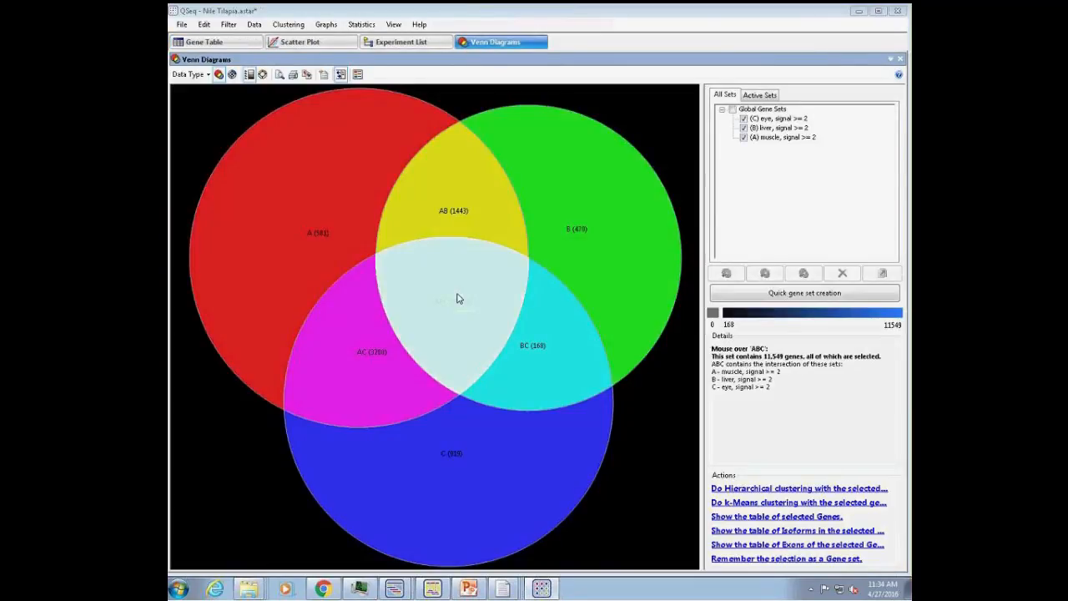
pyautogui.click(816, 517)
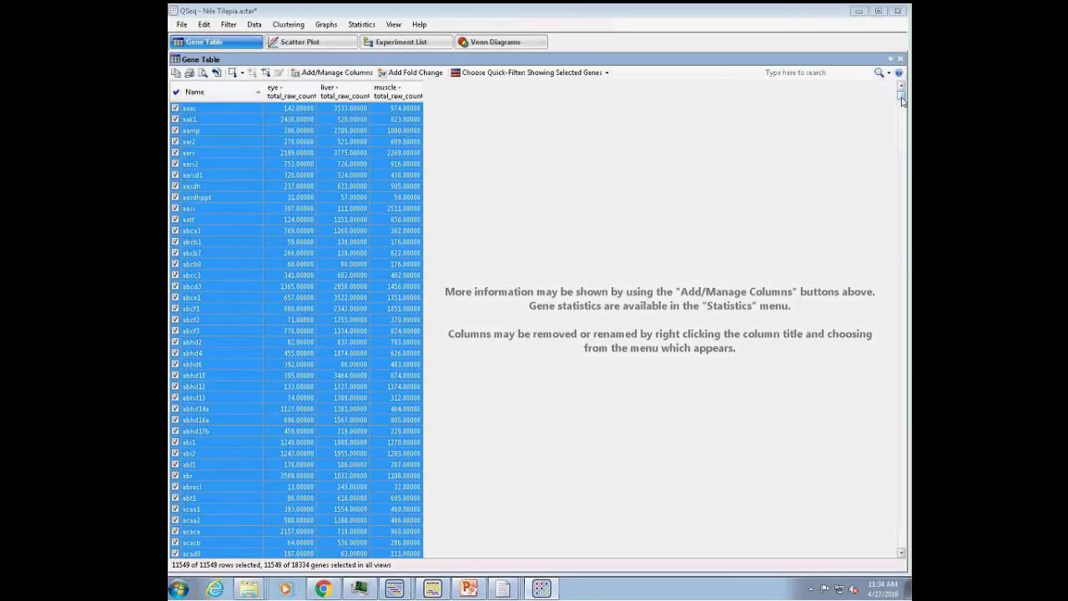
# Step: Browse the raw counts of the shared genes, highlighting only the cbx8 row, and return to the start of the list
pyautogui.moveTo(902, 98); pyautogui.dragTo(905, 127)
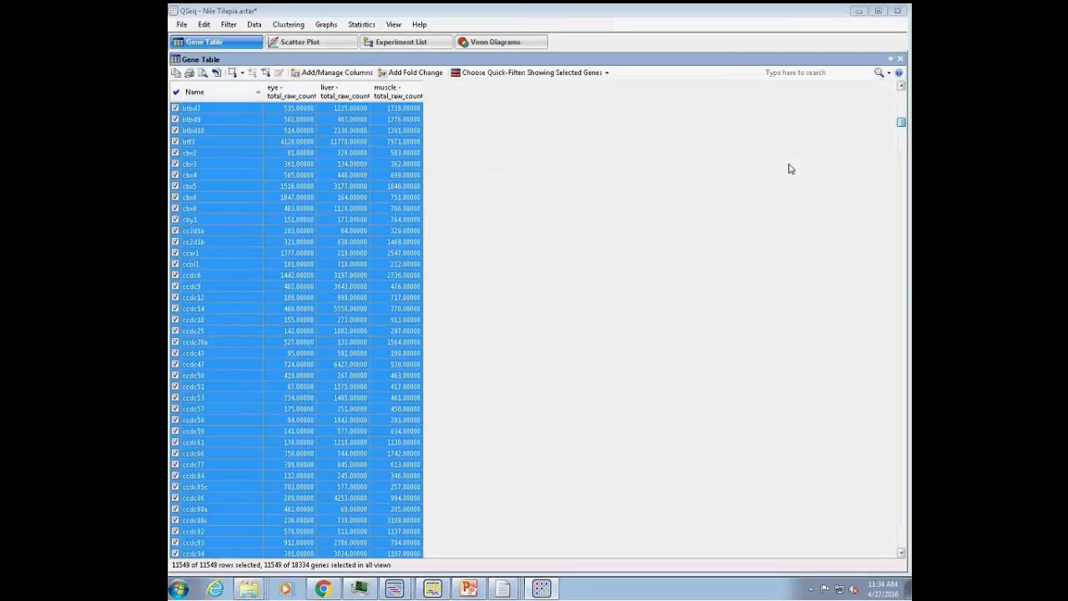
pyautogui.click(210, 212)
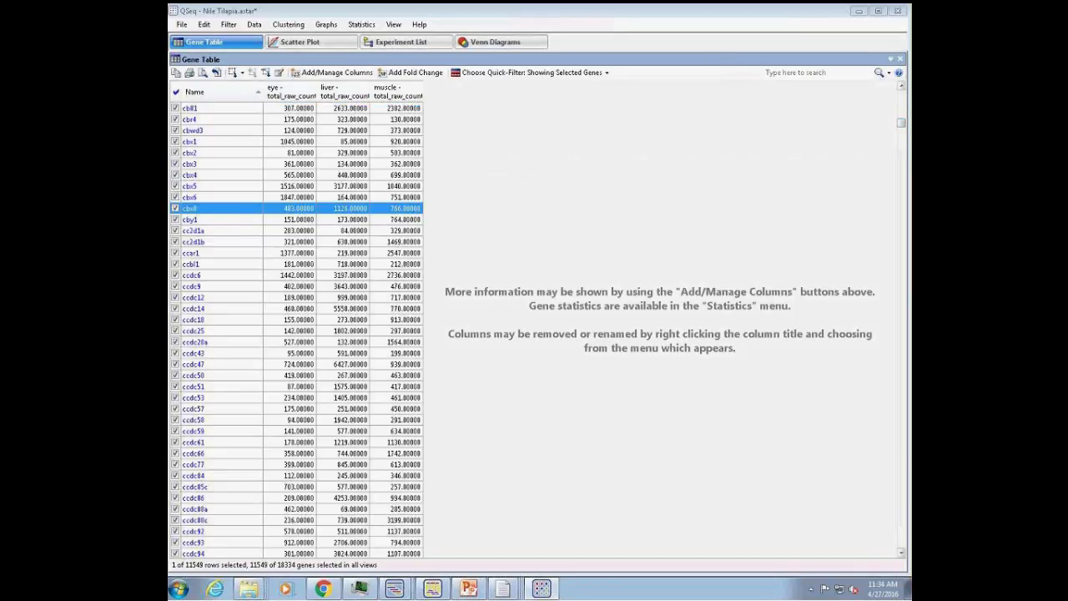
pyautogui.moveTo(902, 127); pyautogui.dragTo(902, 90)
pyautogui.moveTo(289, 399)
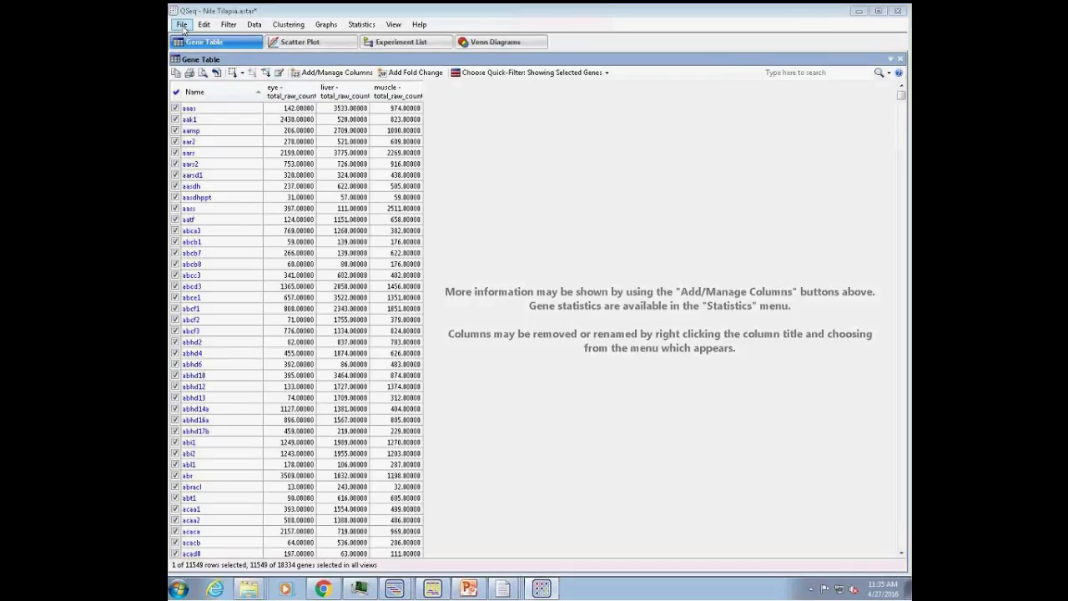
# Step: Look at the Danio rerio and Gallus gallus sequence headers in vertebrate_other.7.rna.fna in Universal Viewer, then close the file
pyautogui.moveTo(505, 587)
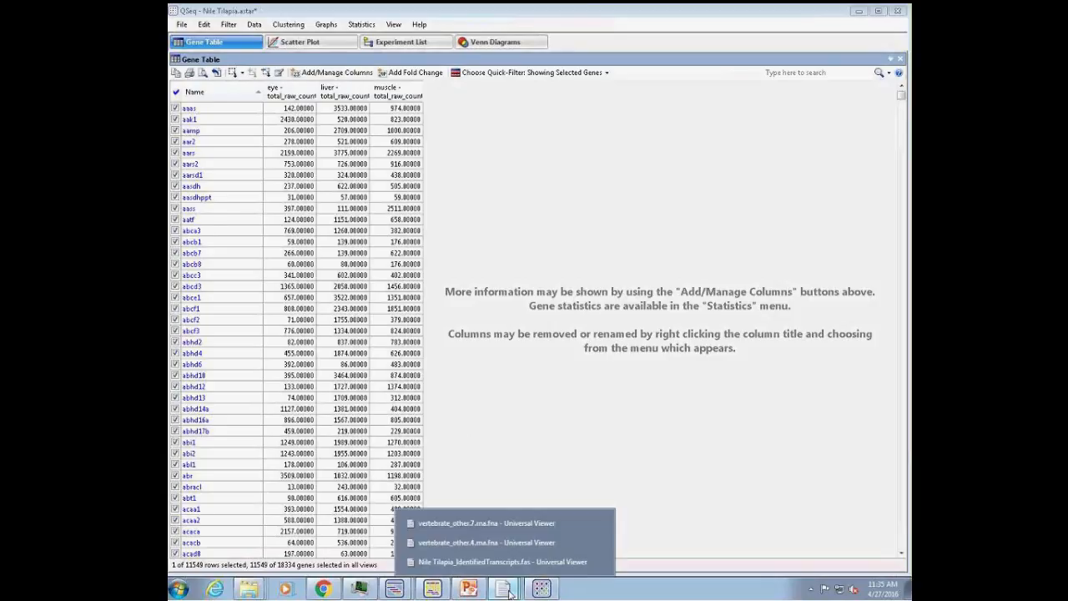
pyautogui.click(486, 523)
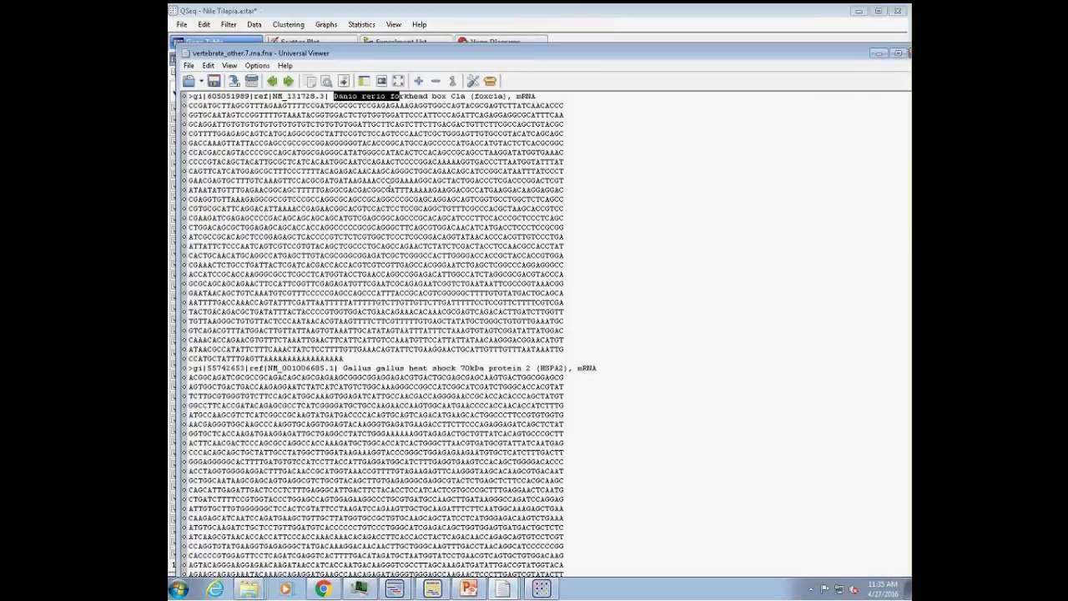
pyautogui.doubleClick(371, 54)
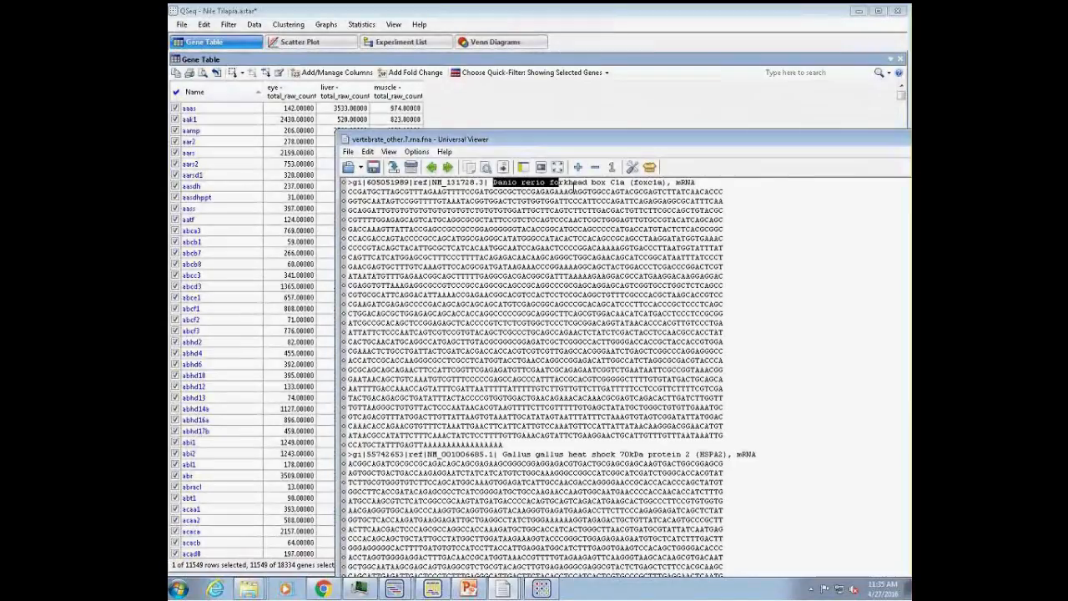
pyautogui.click(551, 184)
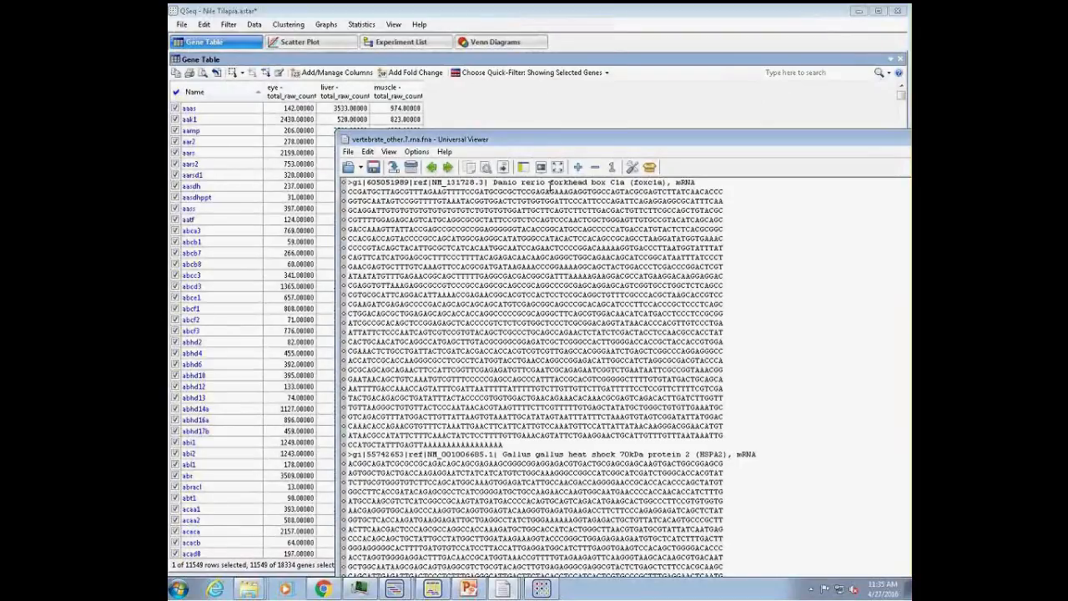
pyautogui.moveTo(594, 139); pyautogui.dragTo(470, 125)
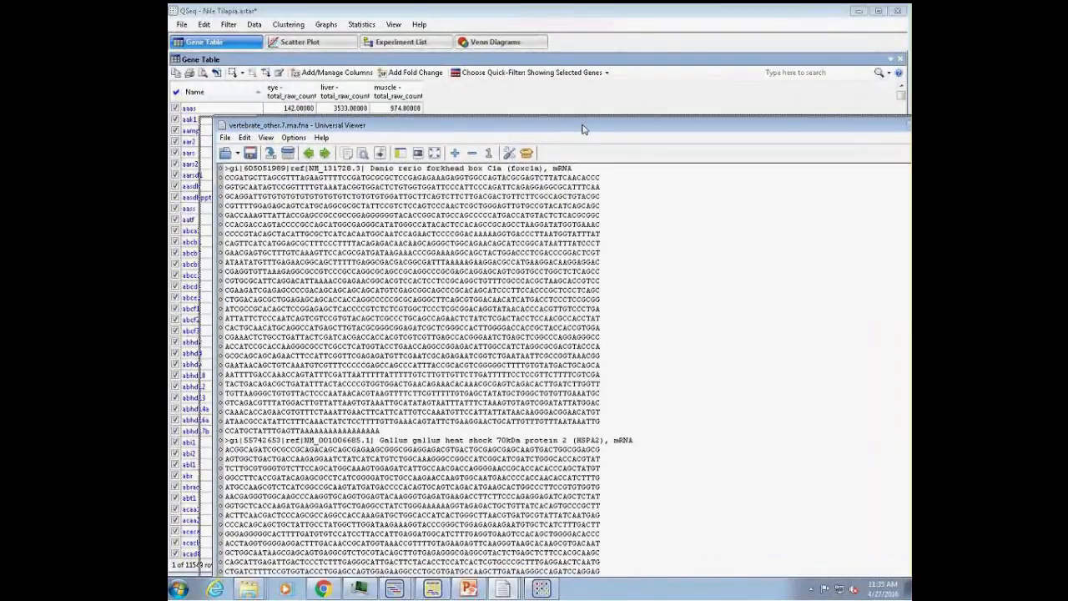
pyautogui.moveTo(585, 130); pyautogui.dragTo(503, 145)
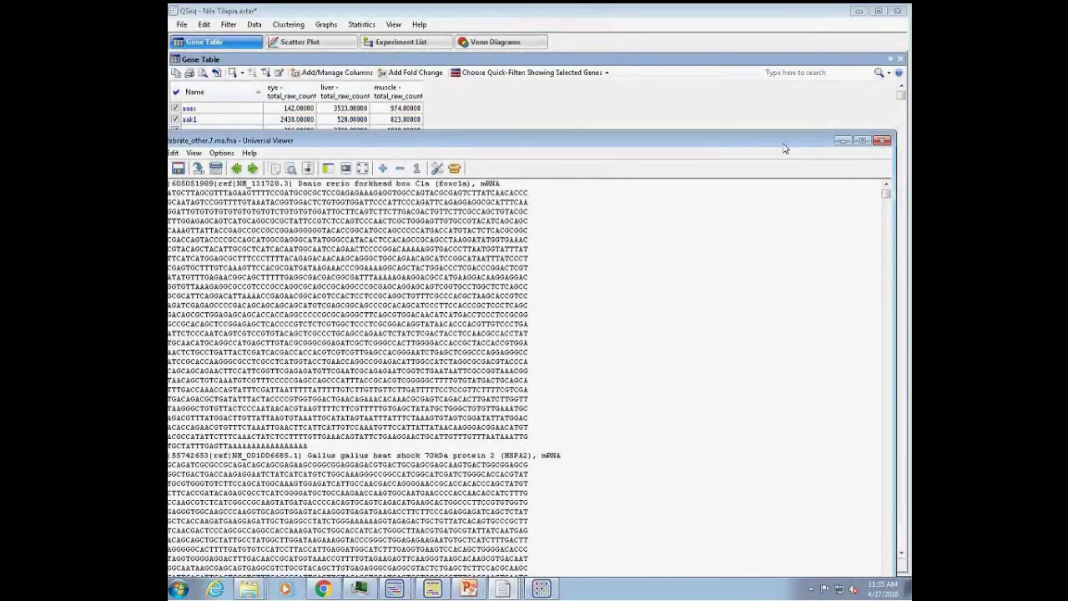
pyautogui.click(882, 140)
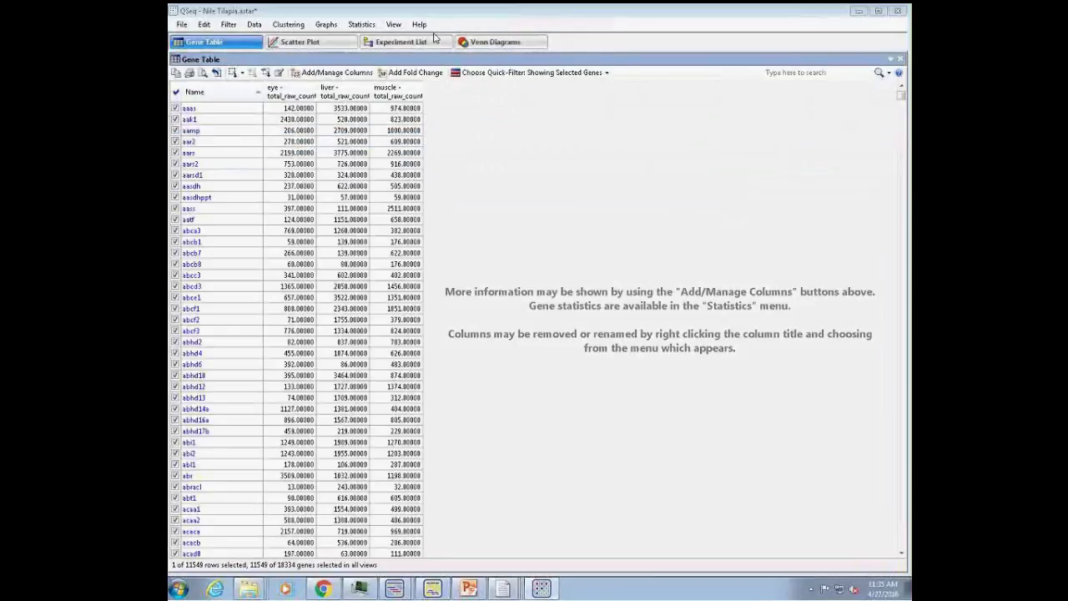
# Step: Start an annotation import and browse to the Nile Tilapia.Transcriptome Reports folder on the Data2 (B:) drive
pyautogui.click(180, 25)
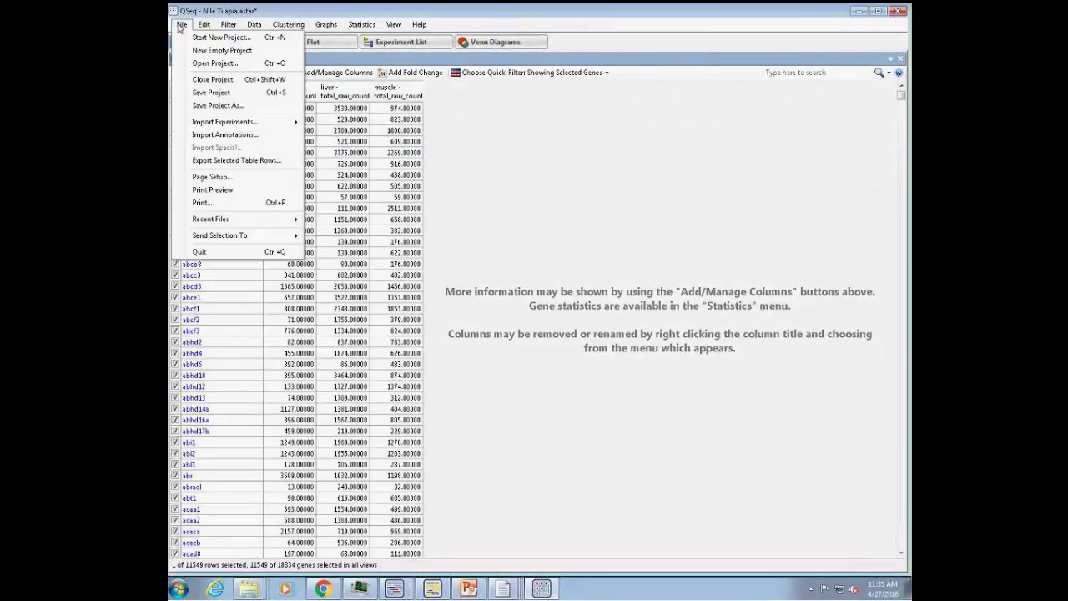
pyautogui.click(204, 136)
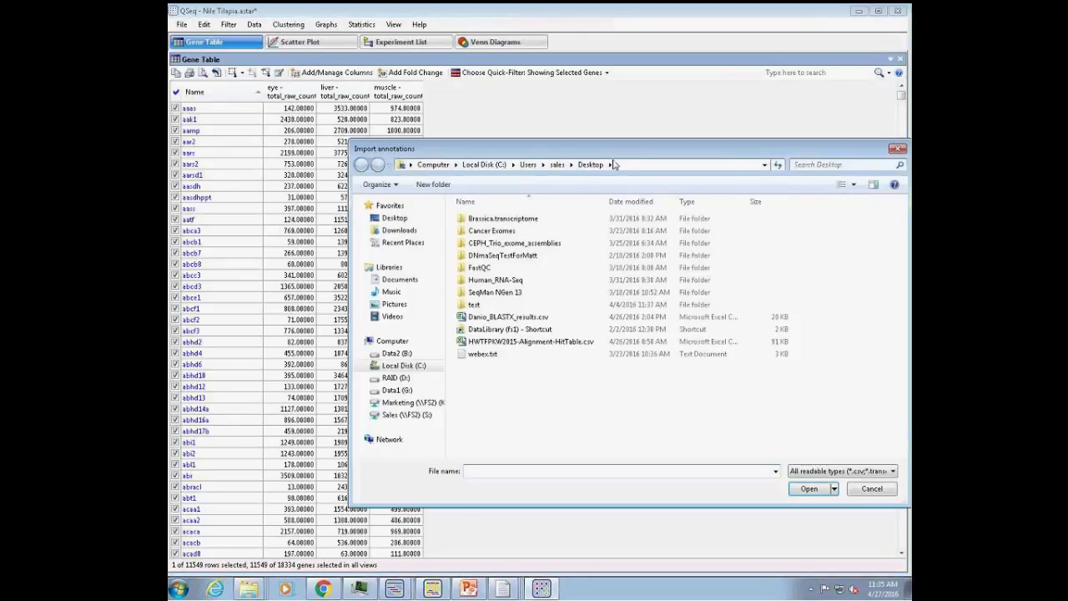
pyautogui.moveTo(622, 152); pyautogui.dragTo(612, 131)
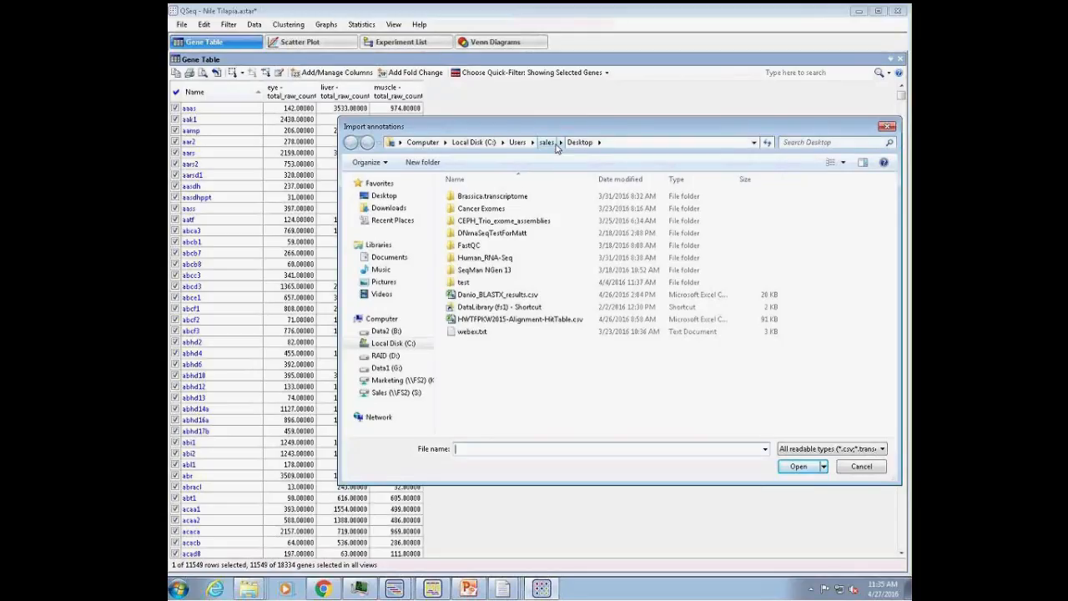
pyautogui.click(385, 330)
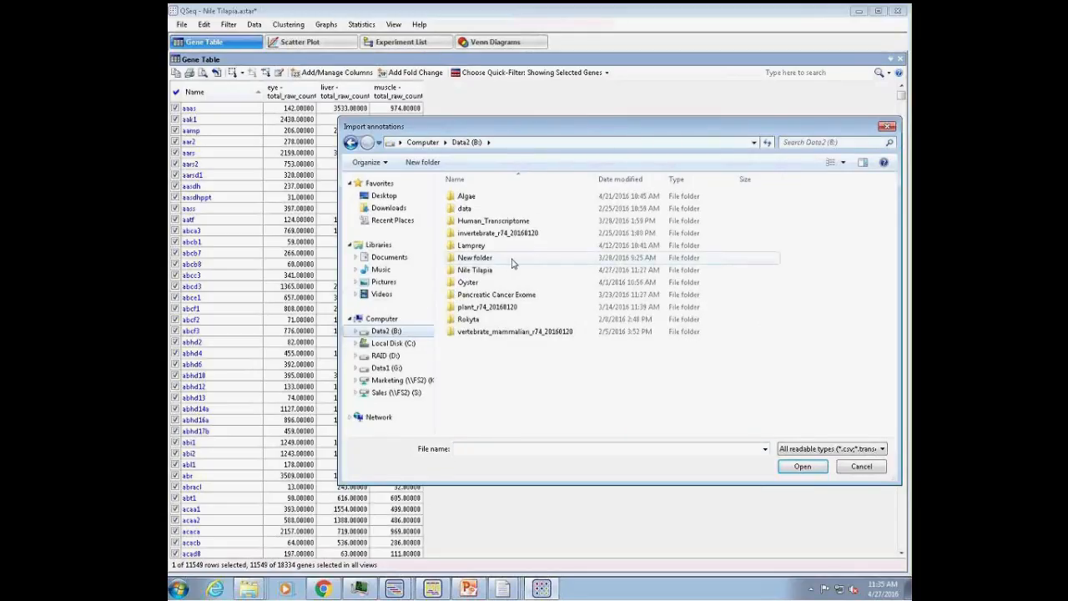
pyautogui.doubleClick(486, 270)
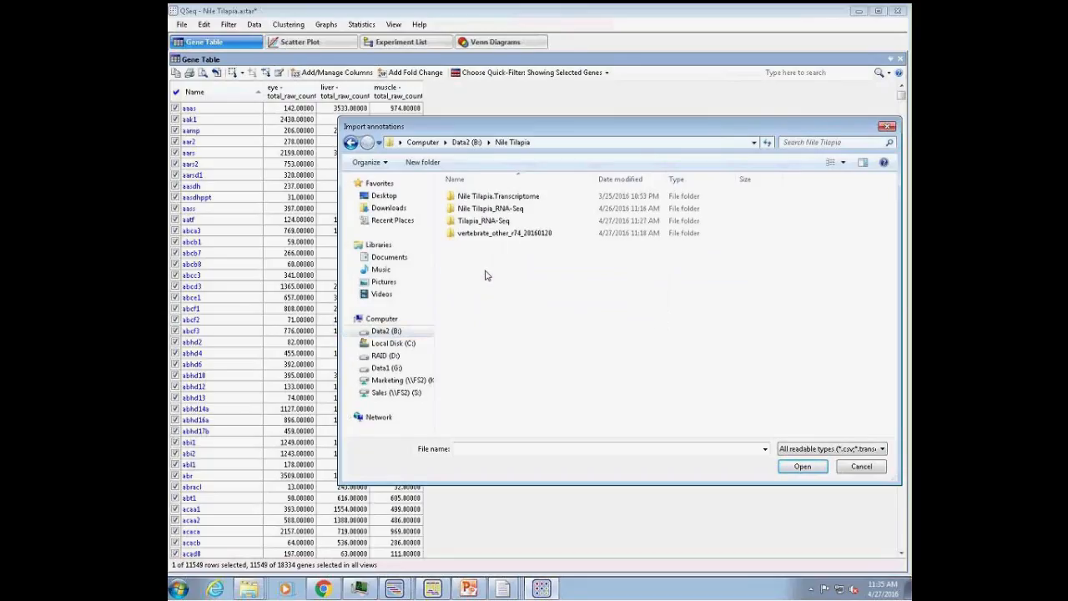
pyautogui.doubleClick(484, 197)
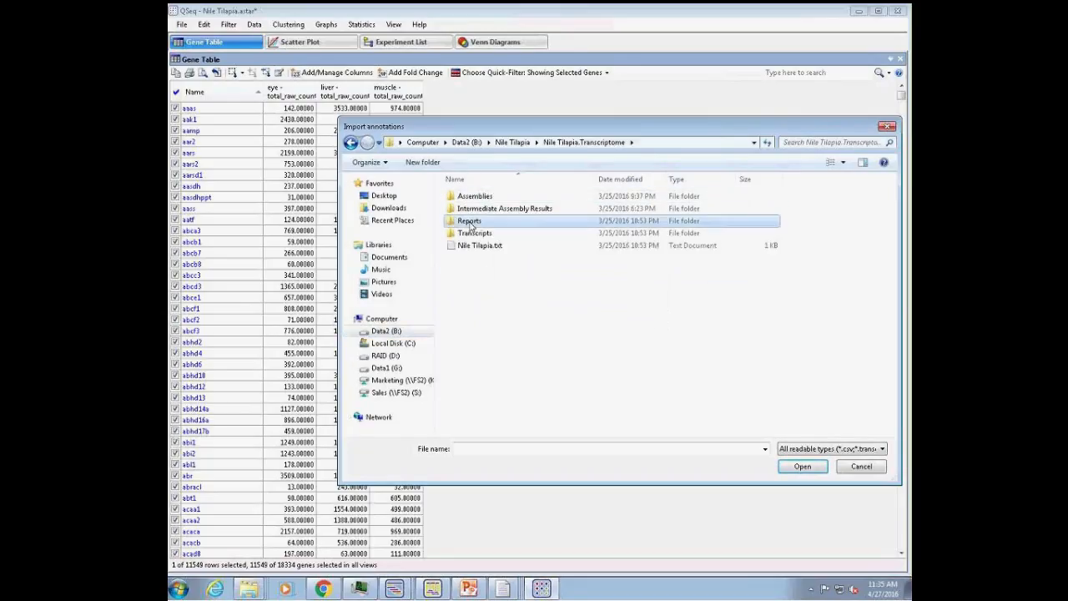
pyautogui.doubleClick(472, 221)
# Step: Show all file types and open Nile Tilapia_AllTranscripts.searchresults as the annotation file to import
pyautogui.click(877, 450)
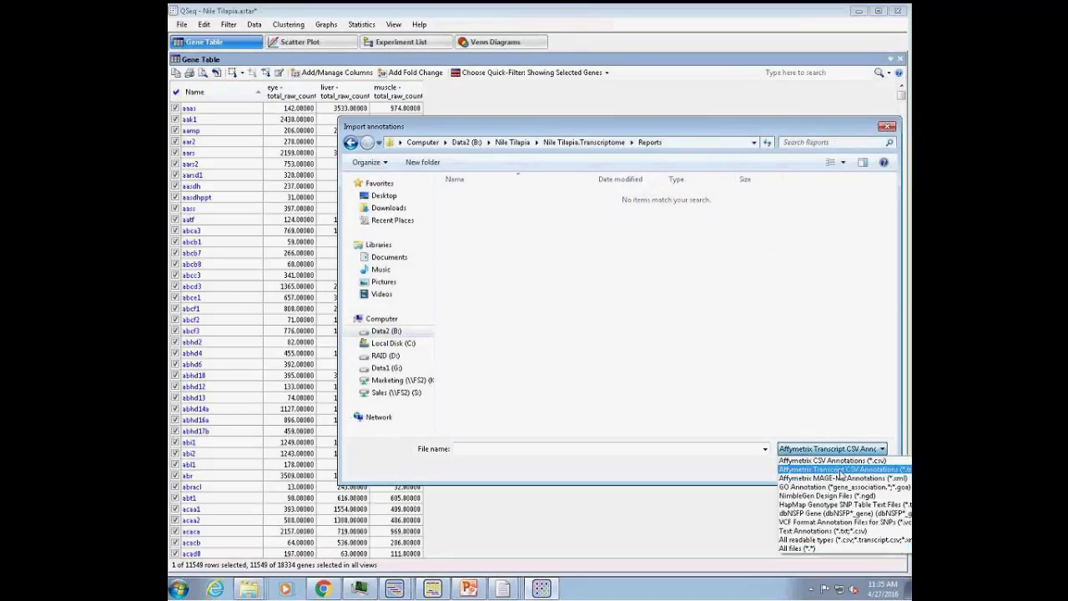
pyautogui.click(799, 549)
pyautogui.click(491, 197)
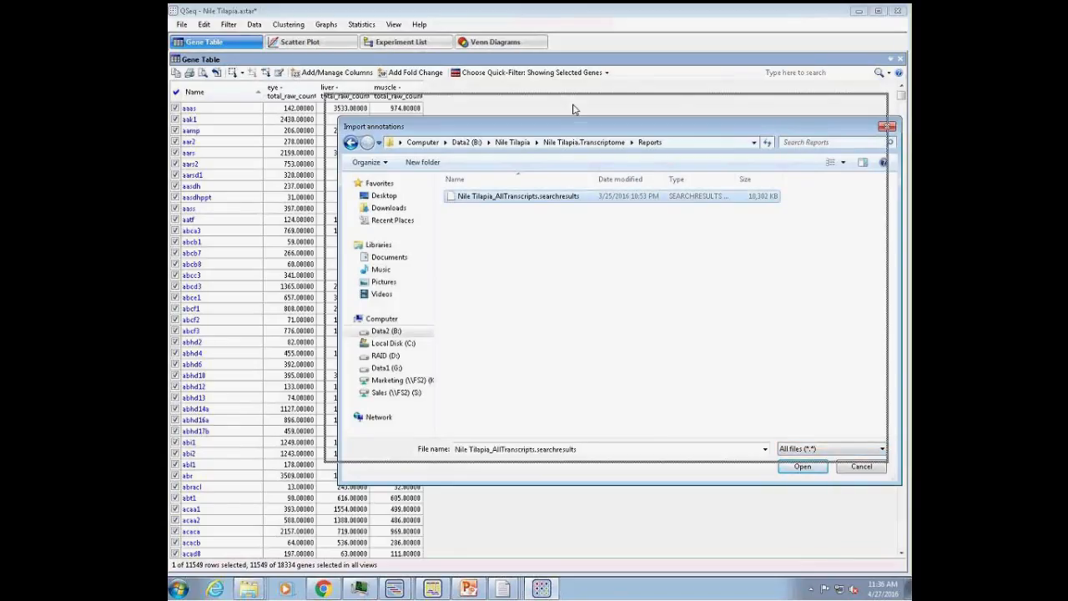
pyautogui.moveTo(587, 128); pyautogui.dragTo(574, 104)
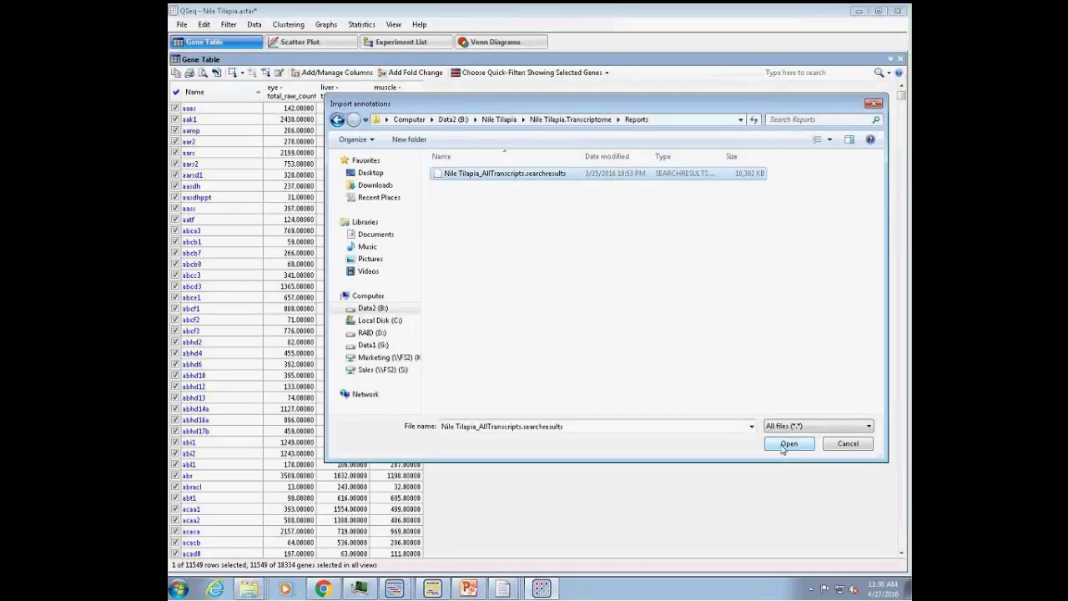
pyautogui.click(872, 429)
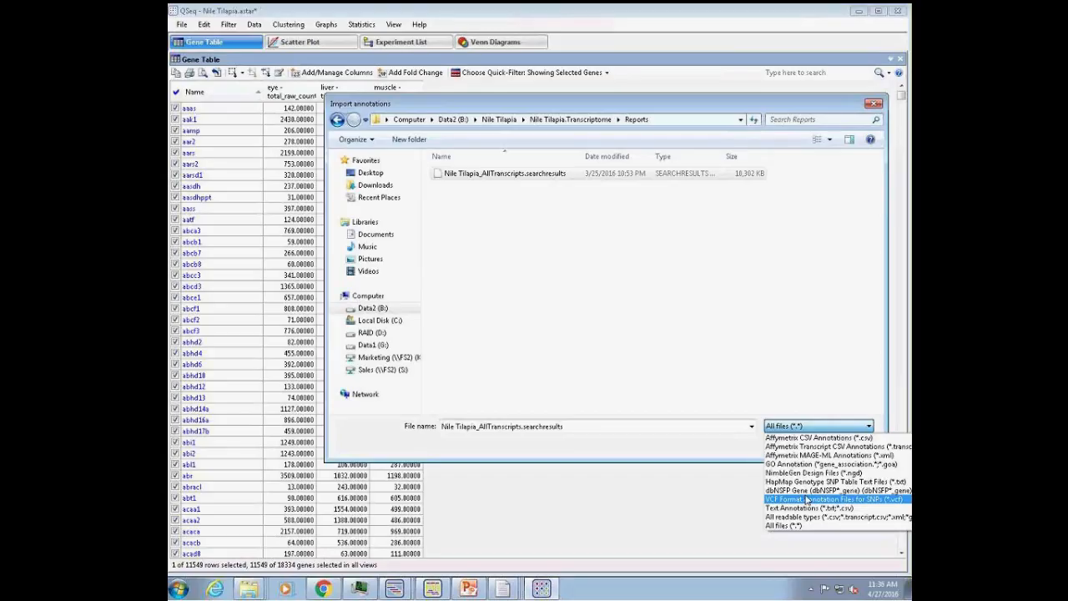
pyautogui.click(627, 302)
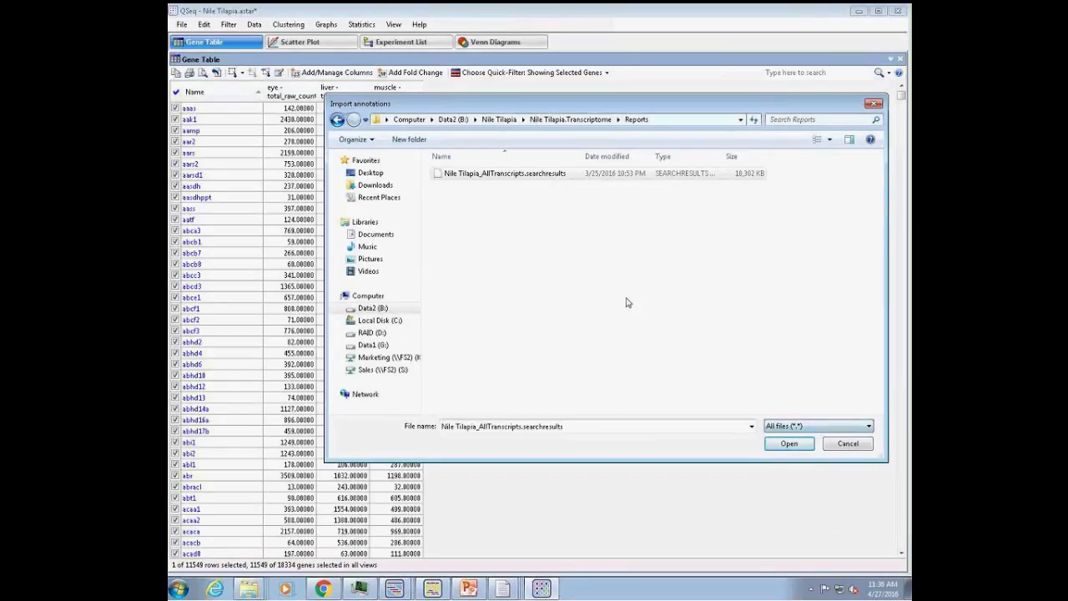
pyautogui.click(789, 448)
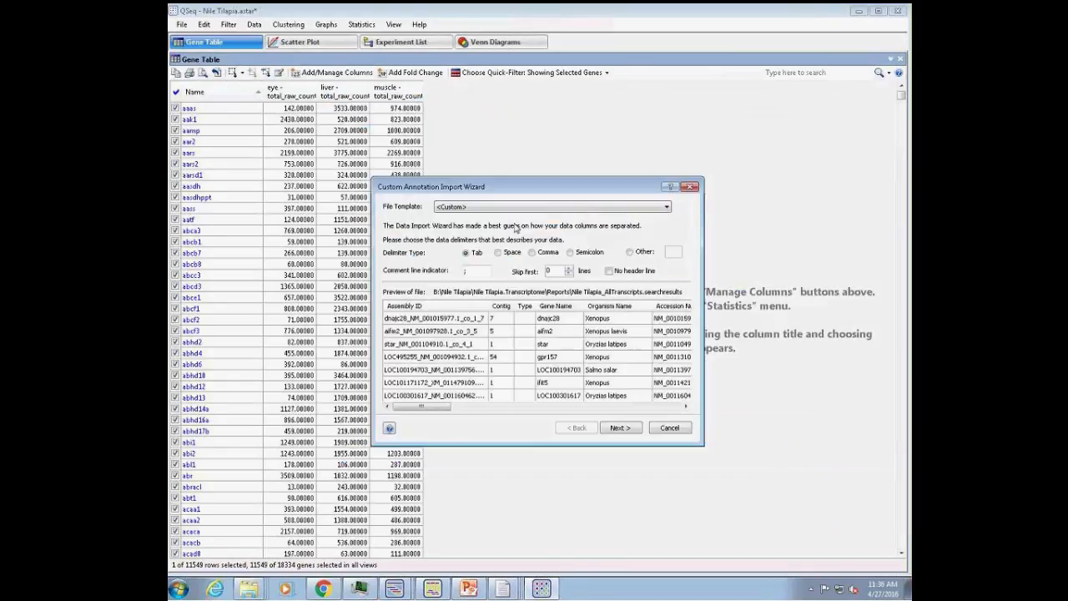
# Step: Preview the annotation file with Space, Comma and Semicolon delimiters, then set the delimiter back to Tab and continue to the column assignment
pyautogui.moveTo(516, 179); pyautogui.dragTo(488, 151)
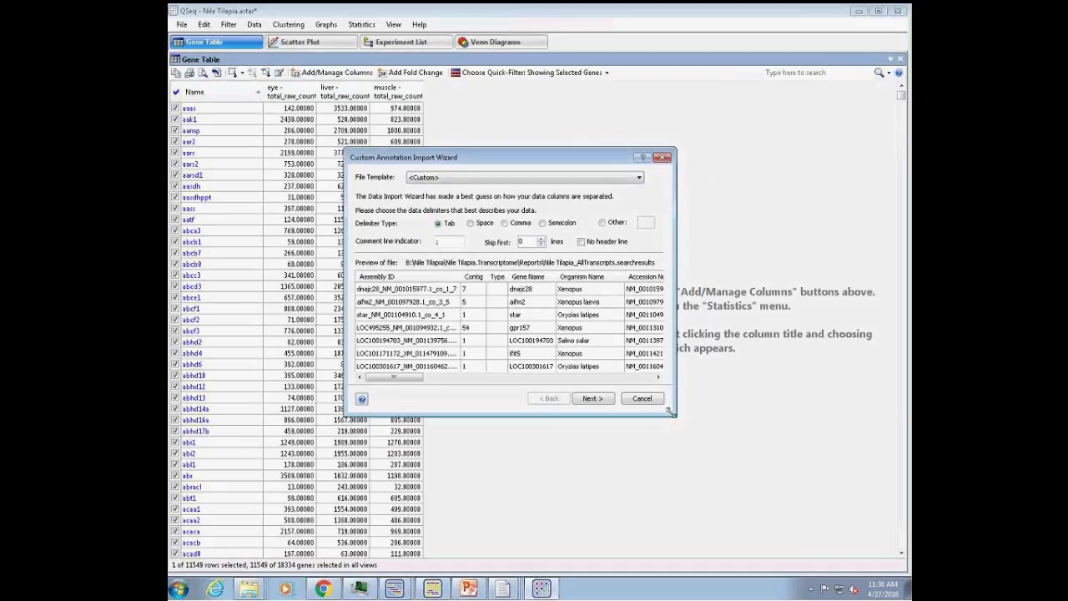
pyautogui.moveTo(676, 416); pyautogui.dragTo(763, 474)
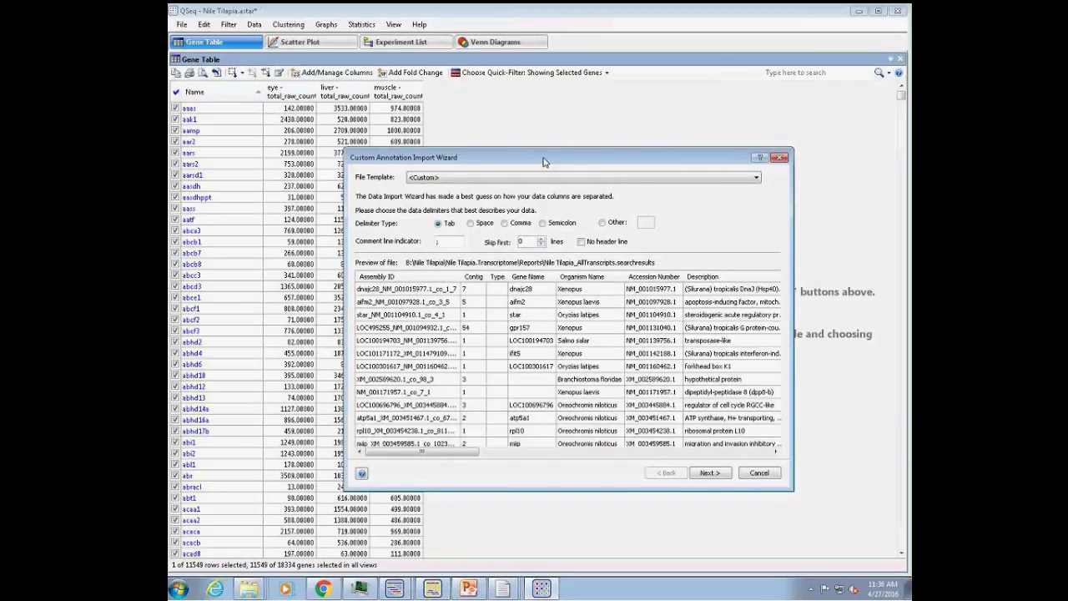
pyautogui.moveTo(547, 163); pyautogui.dragTo(513, 146)
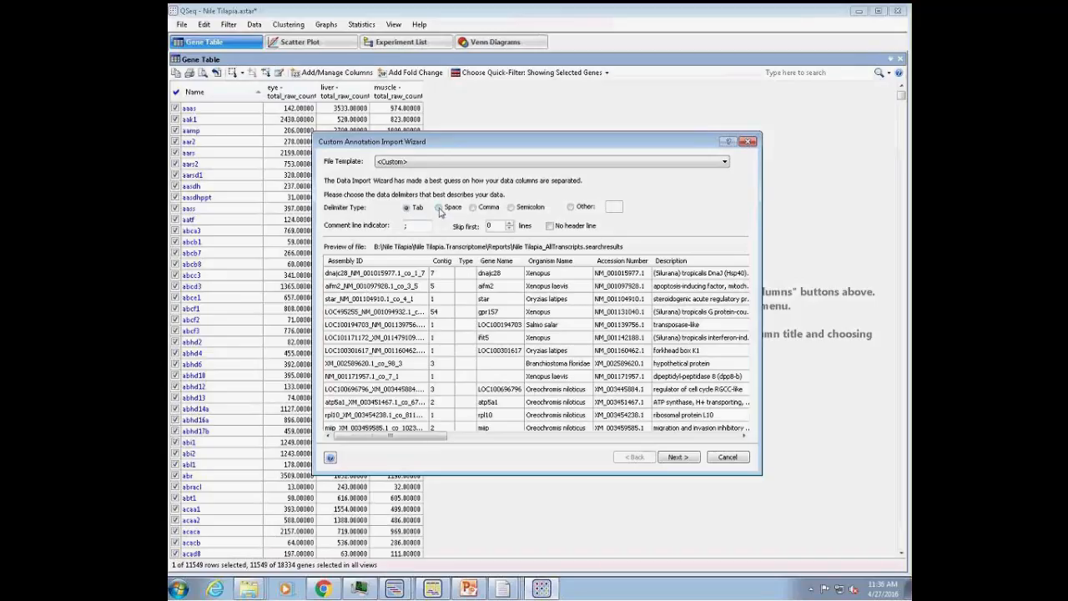
pyautogui.click(438, 208)
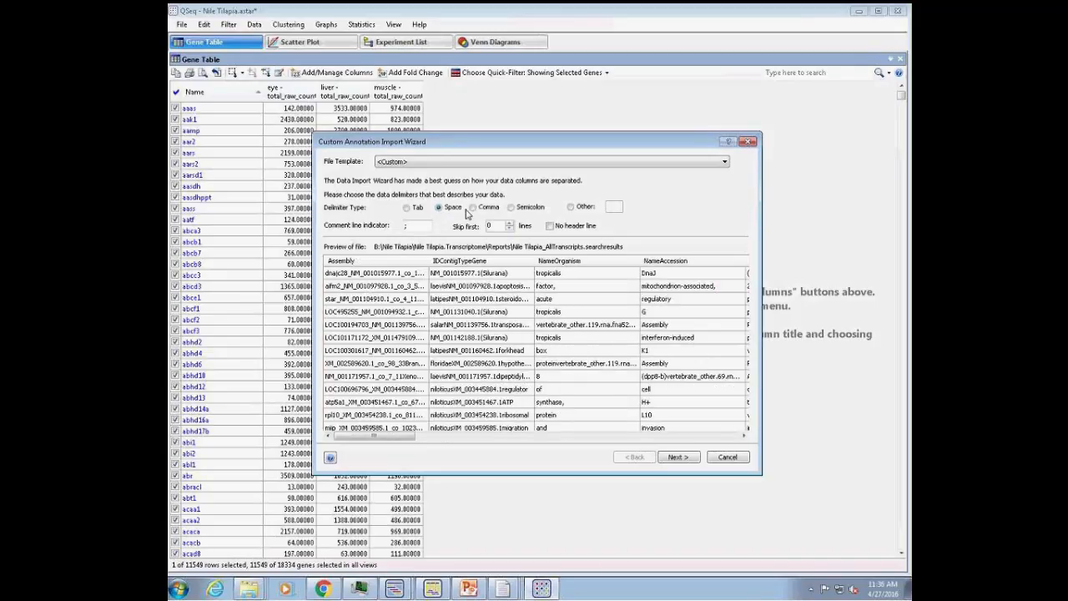
pyautogui.click(473, 209)
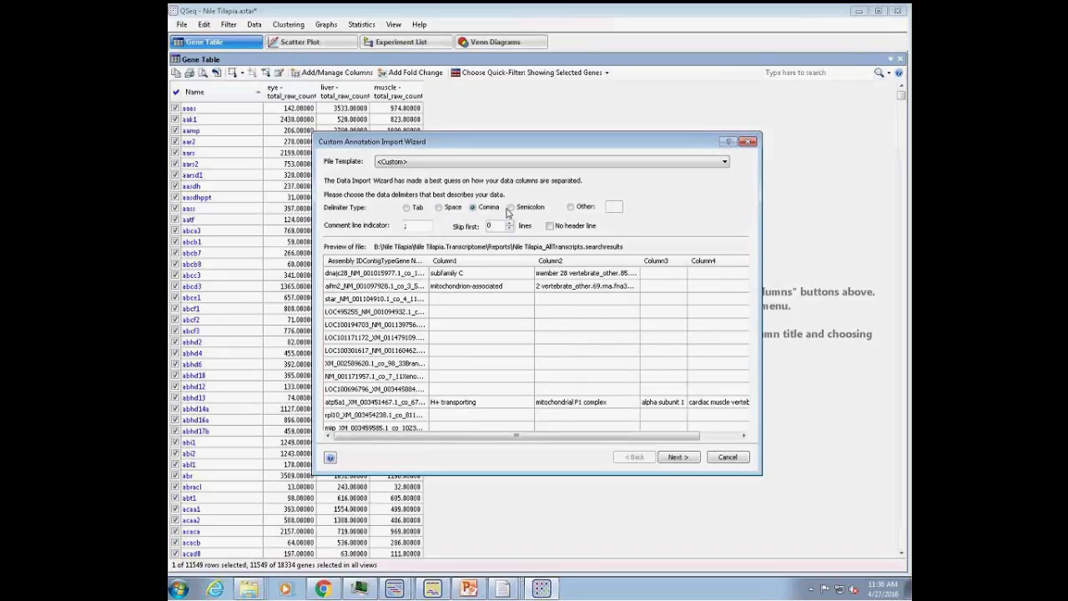
pyautogui.click(510, 208)
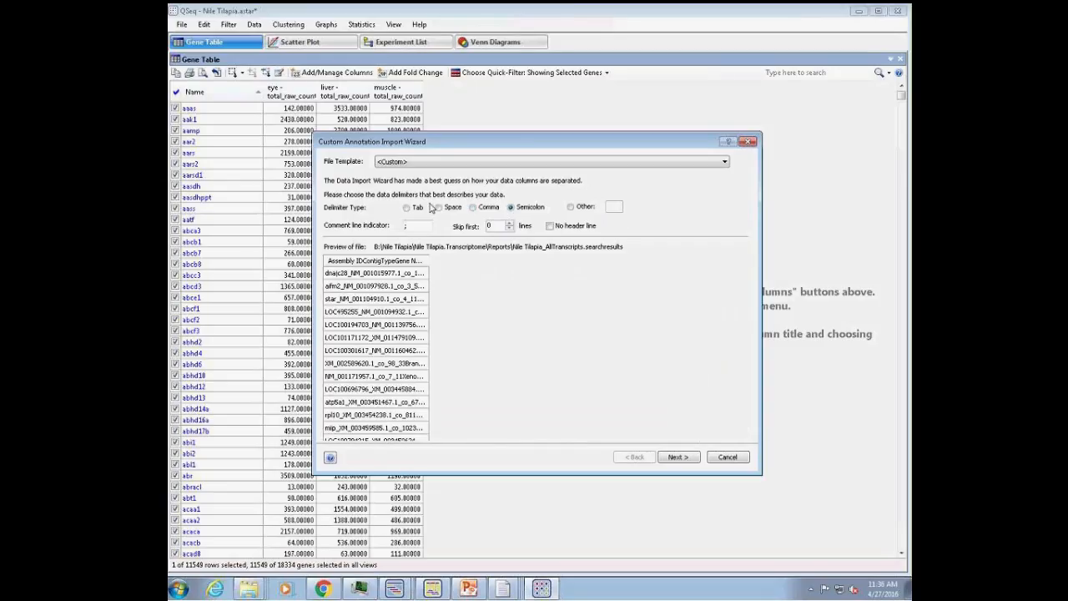
pyautogui.click(407, 208)
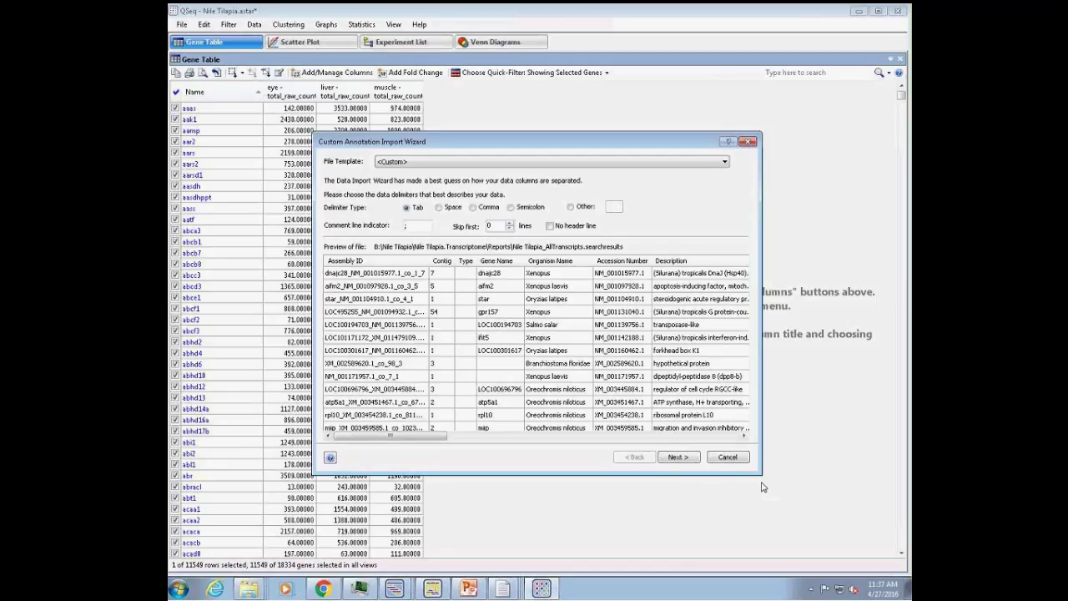
pyautogui.moveTo(761, 475); pyautogui.dragTo(881, 503)
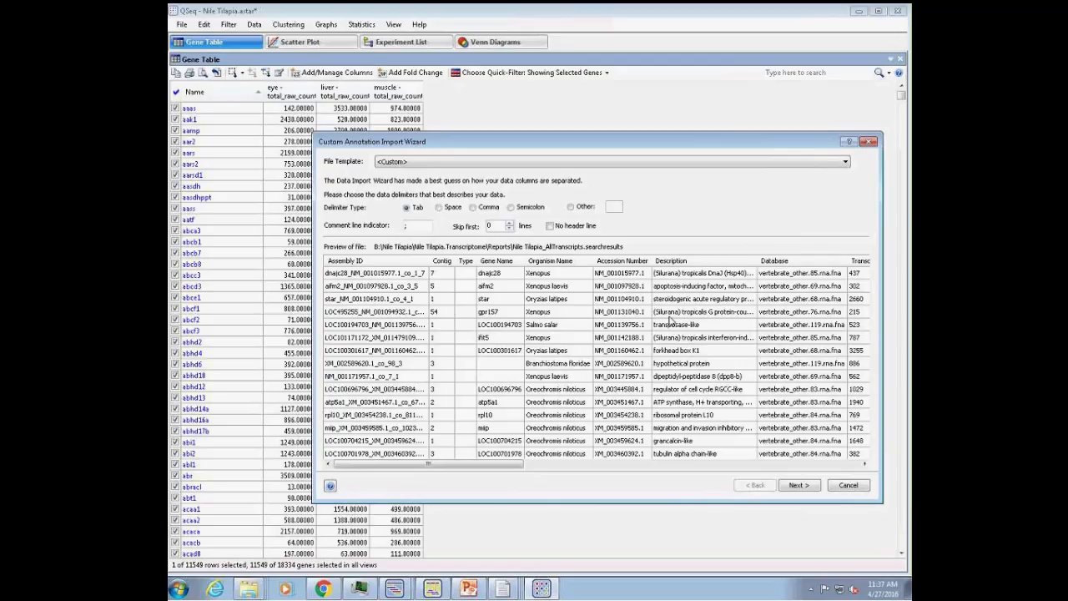
pyautogui.click(798, 485)
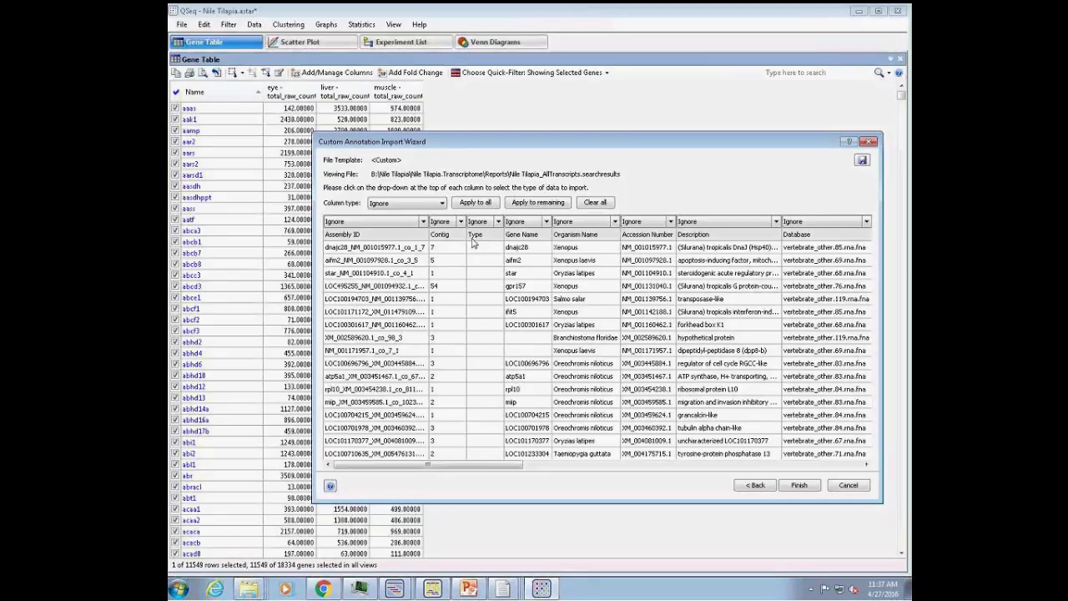
# Step: Assign Gene Name as Gene ID and Organism Name, Accession Number and Description as Description, then check the remaining columns
pyautogui.click(547, 221)
pyautogui.click(519, 246)
pyautogui.click(615, 223)
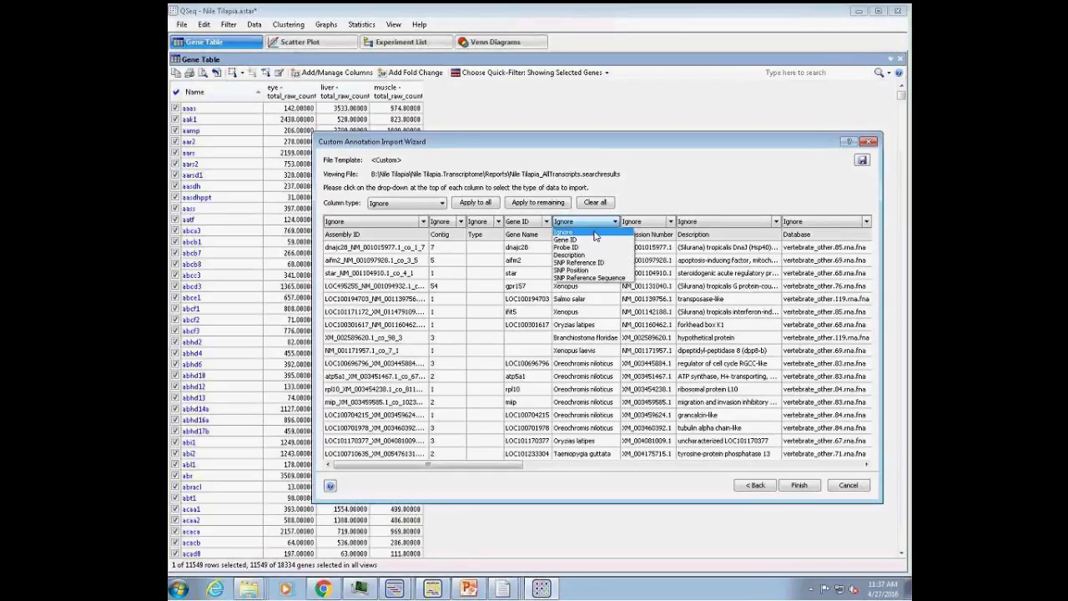
pyautogui.click(594, 255)
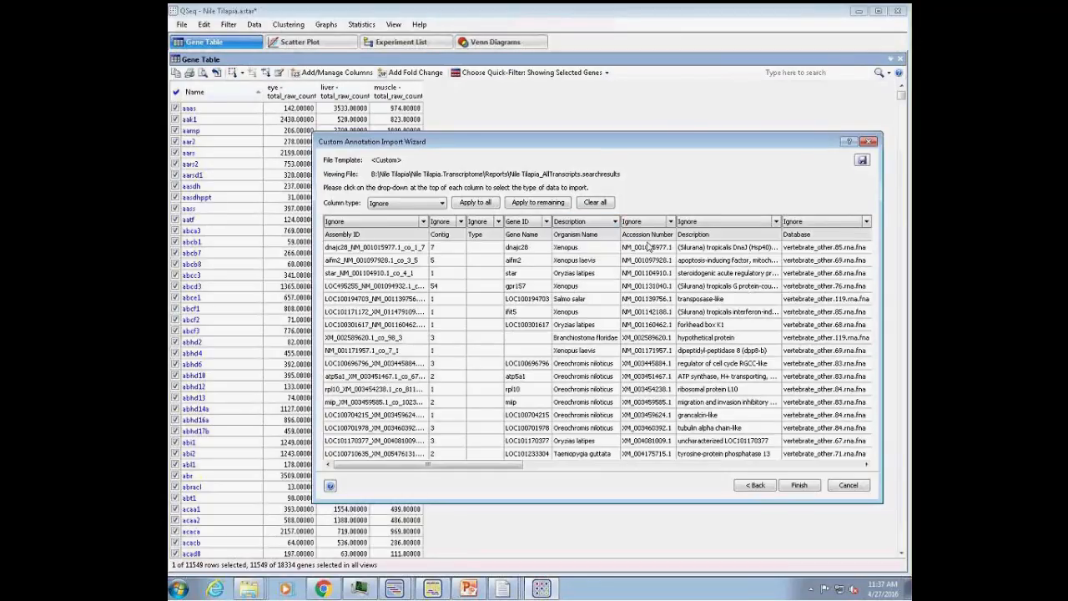
pyautogui.click(670, 222)
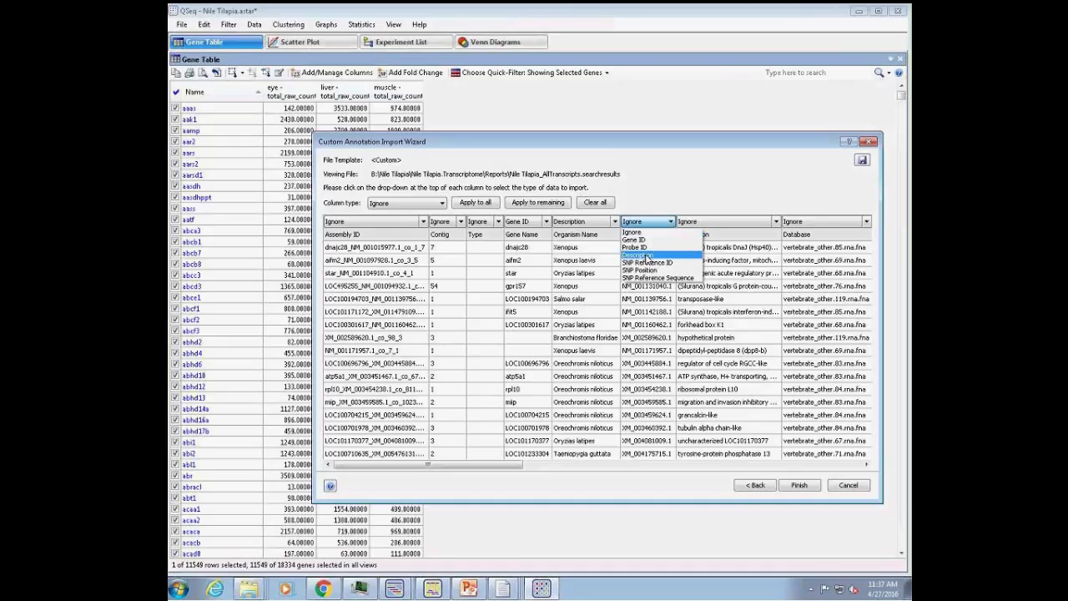
pyautogui.click(647, 255)
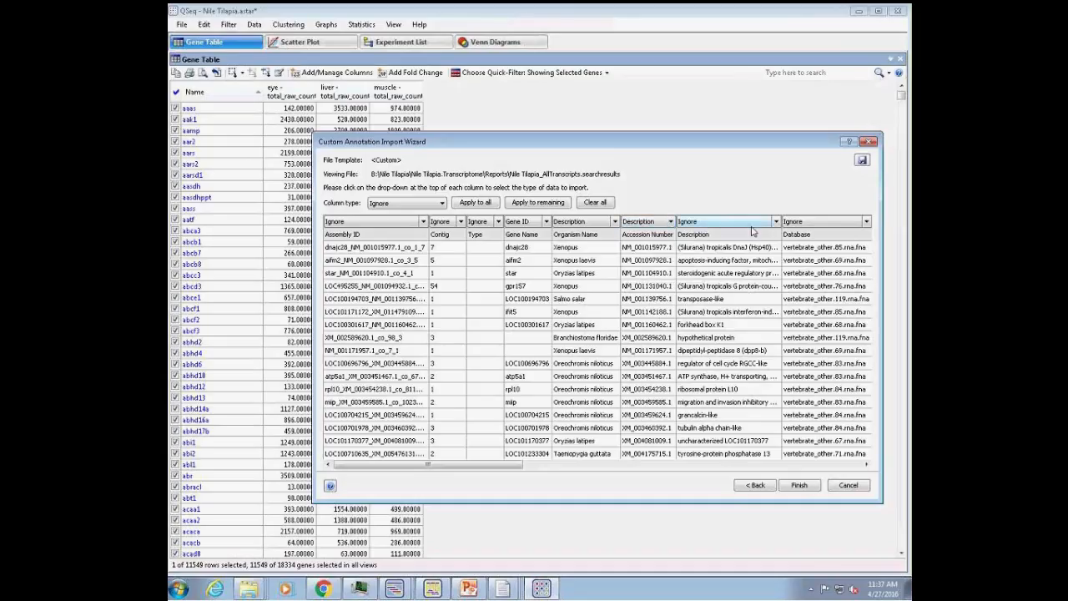
pyautogui.click(775, 221)
pyautogui.click(712, 256)
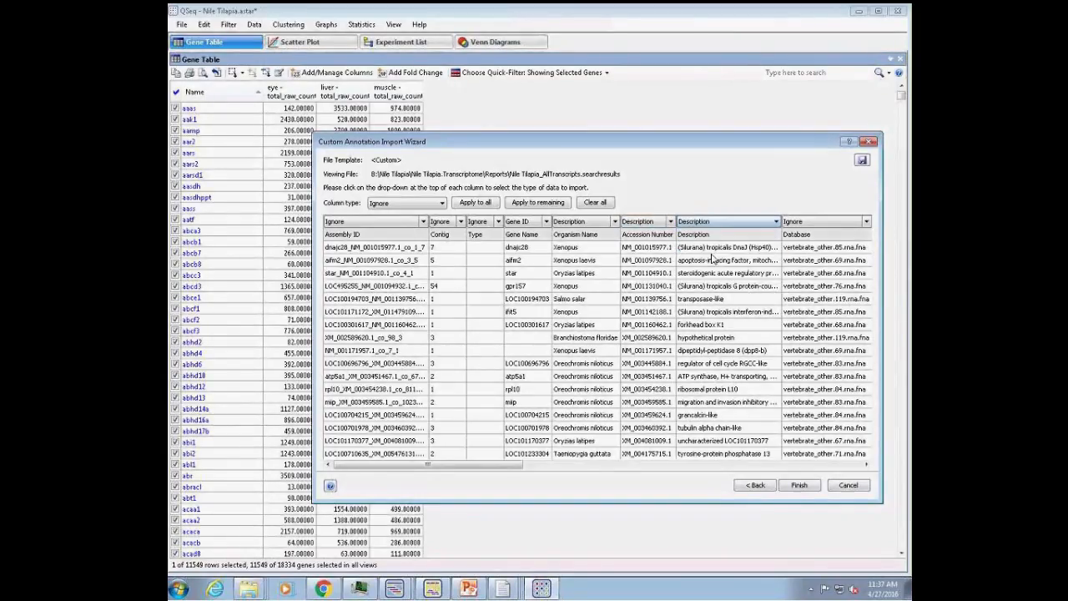
pyautogui.moveTo(432, 466); pyautogui.dragTo(703, 472)
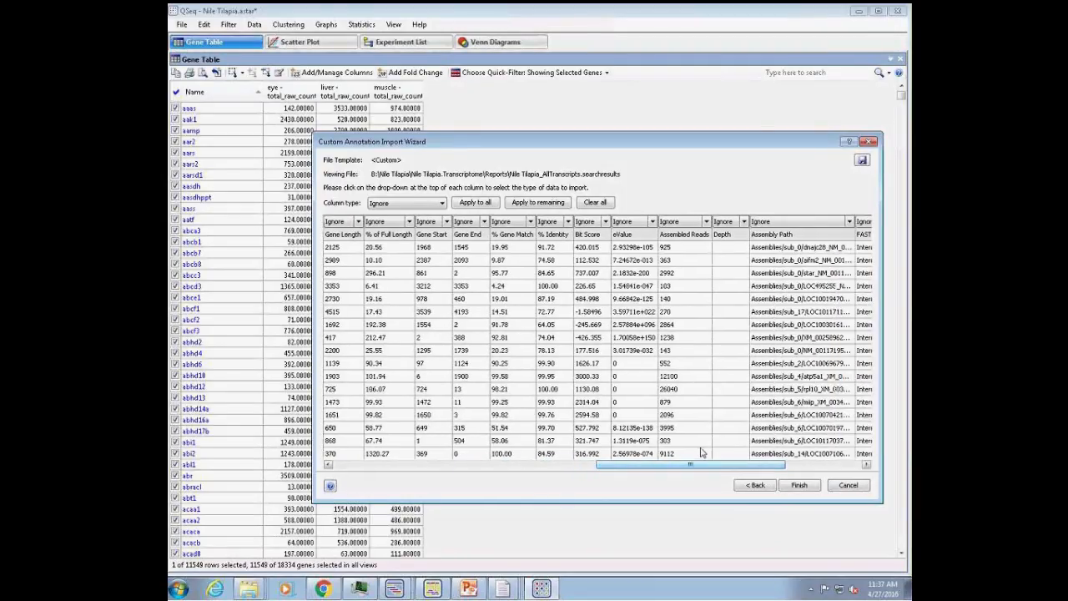
pyautogui.moveTo(602, 470); pyautogui.dragTo(344, 490)
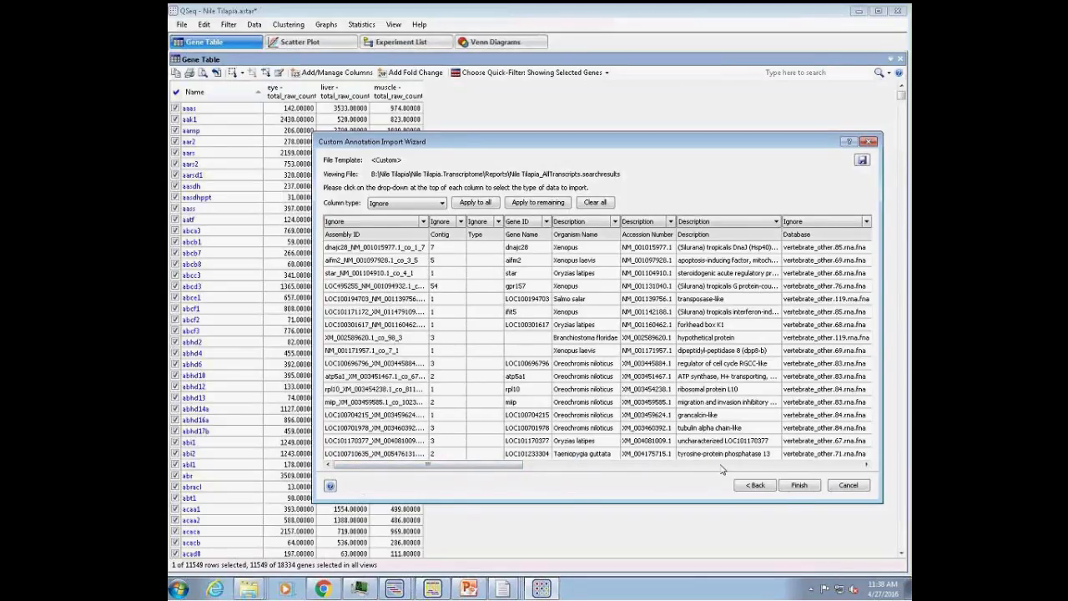
# Step: Finish the annotation import and add the Description, Organism Name and Accession Number columns to the gene table
pyautogui.click(797, 485)
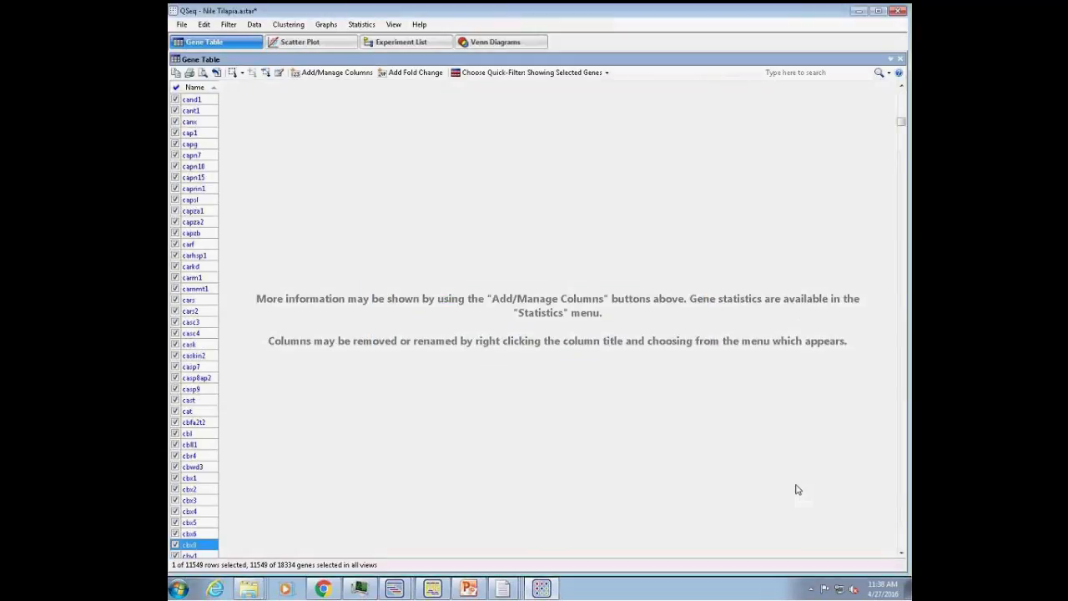
pyautogui.click(315, 77)
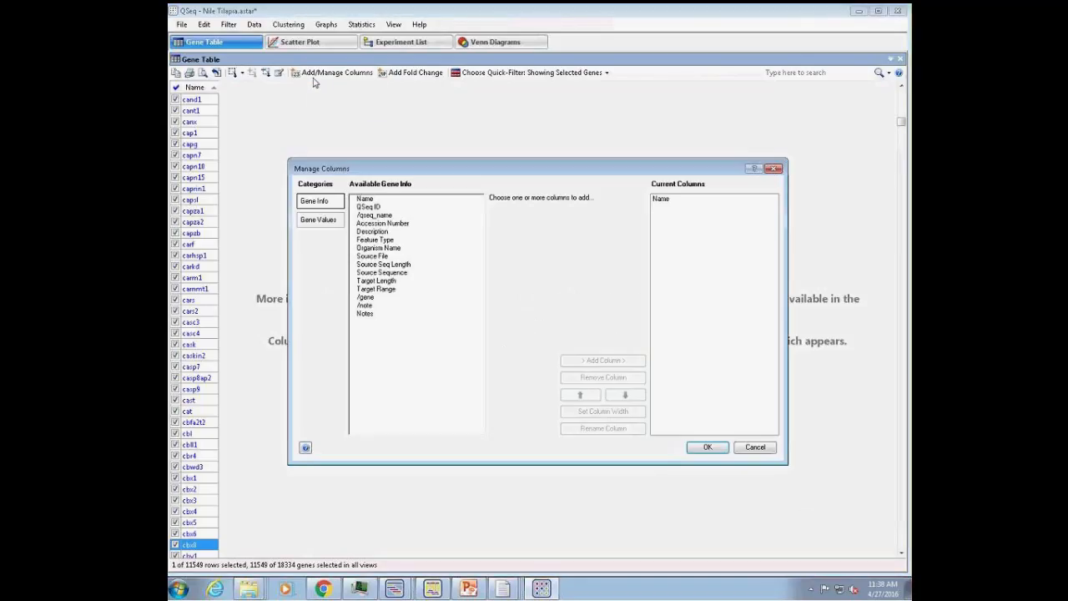
pyautogui.click(372, 234)
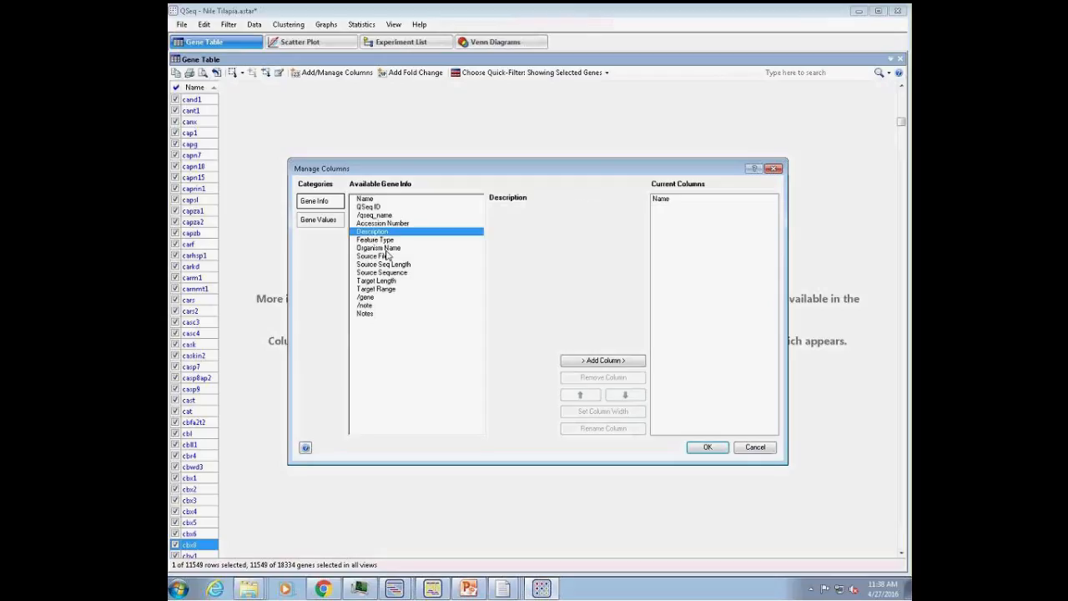
pyautogui.keyDown('ctrl'); pyautogui.click(387, 249); pyautogui.keyUp('ctrl')
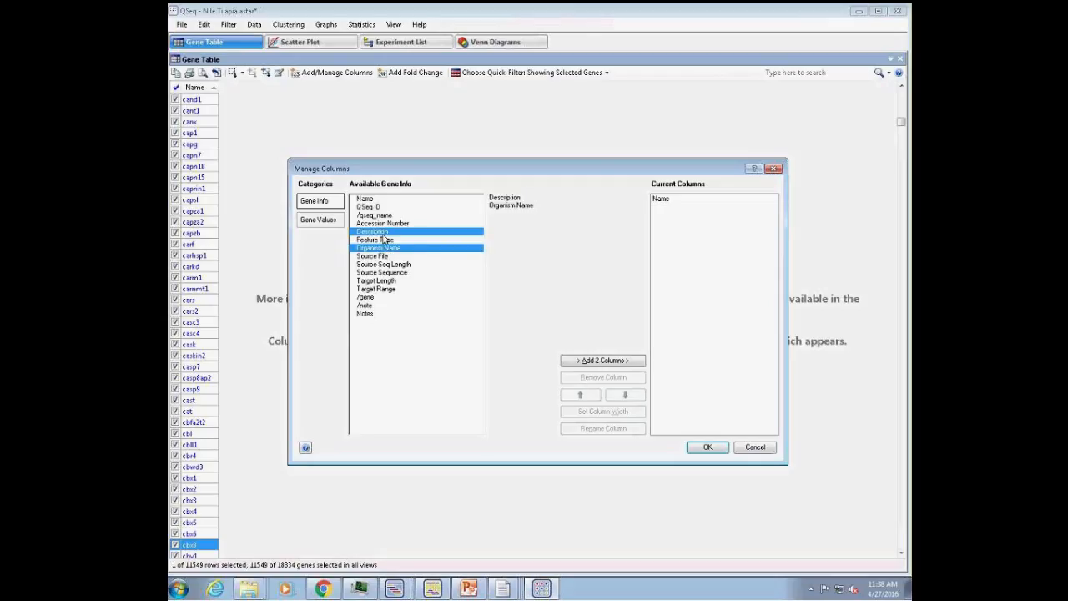
pyautogui.keyDown('ctrl'); pyautogui.click(383, 224); pyautogui.keyUp('ctrl')
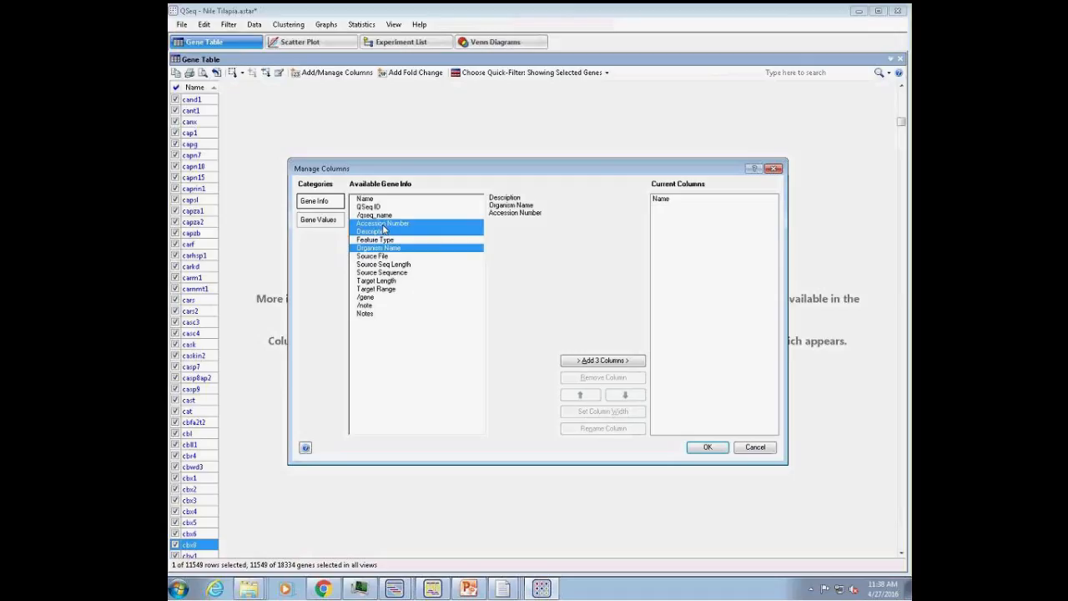
pyautogui.click(604, 362)
pyautogui.click(708, 448)
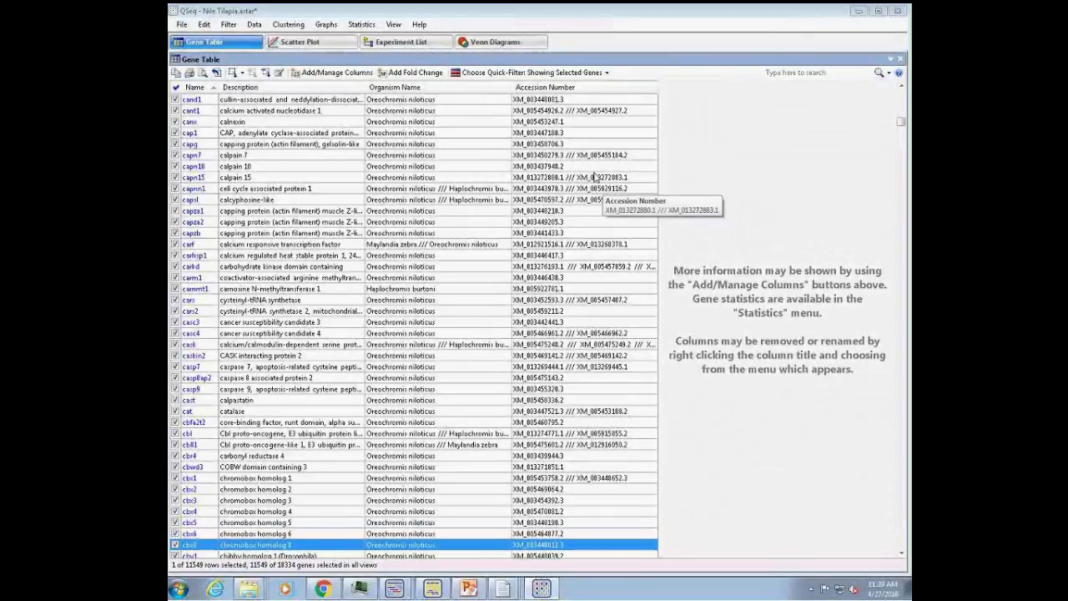
# Step: Select the genes found only in liver in the Venn diagram and run hierarchical clustering on them
pyautogui.click(493, 47)
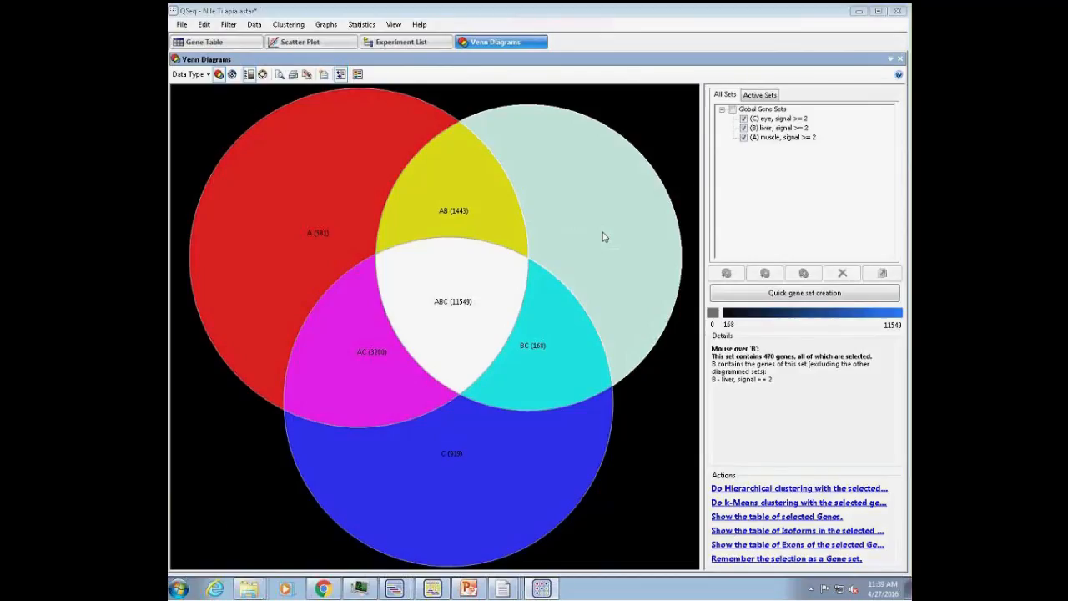
pyautogui.click(656, 324)
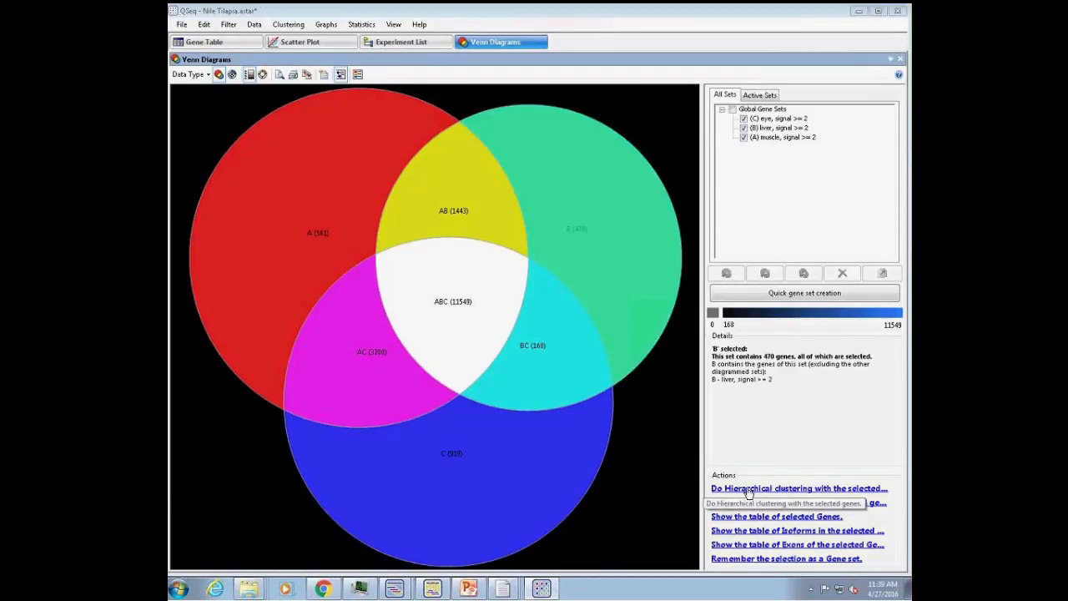
pyautogui.click(749, 490)
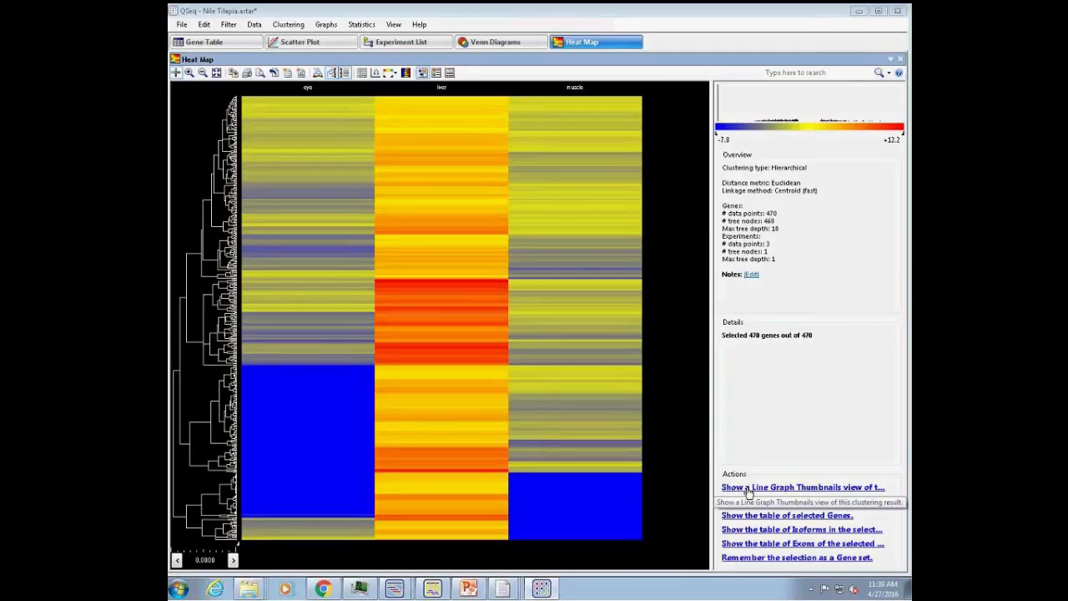
# Step: Select gene LOC100700114 in the heat map area where only liver shows expression and examine its annotation details
pyautogui.click(190, 73)
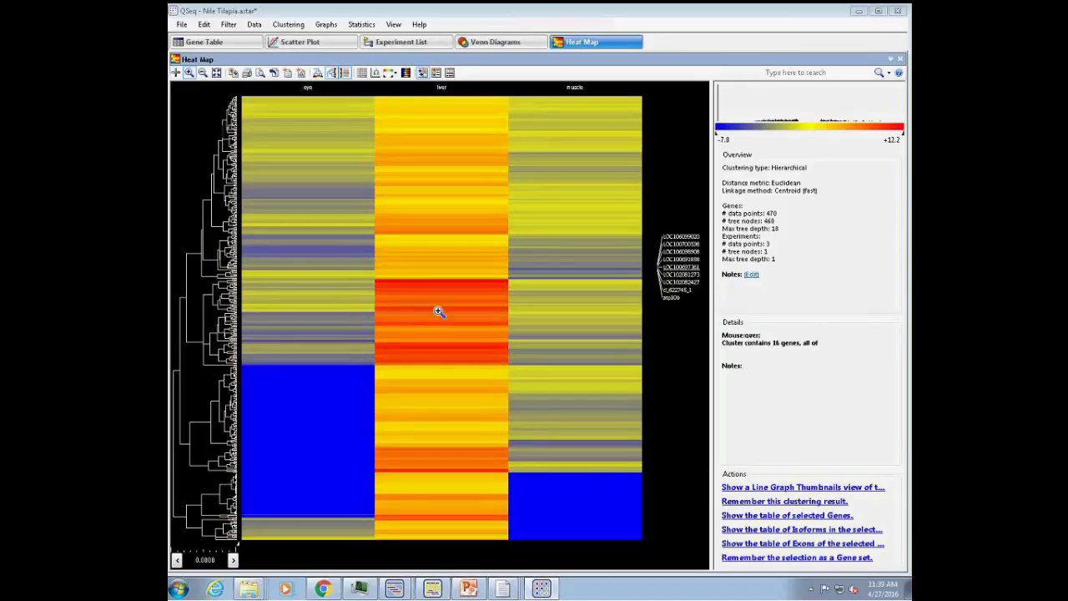
pyautogui.click(490, 515)
pyautogui.click(490, 511)
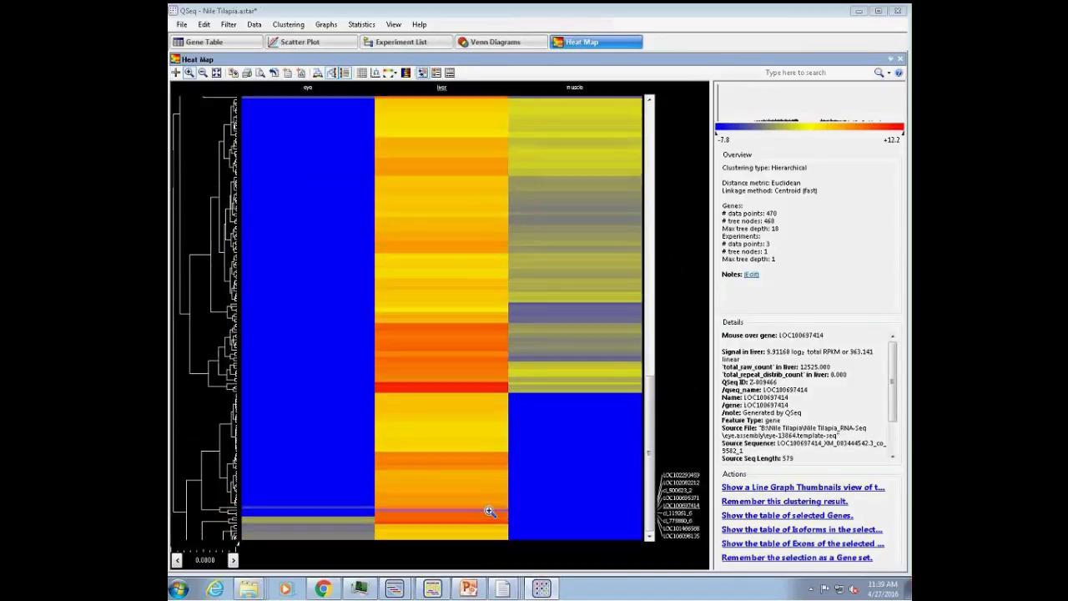
pyautogui.click(482, 441)
pyautogui.click(482, 436)
pyautogui.click(483, 436)
pyautogui.click(483, 436)
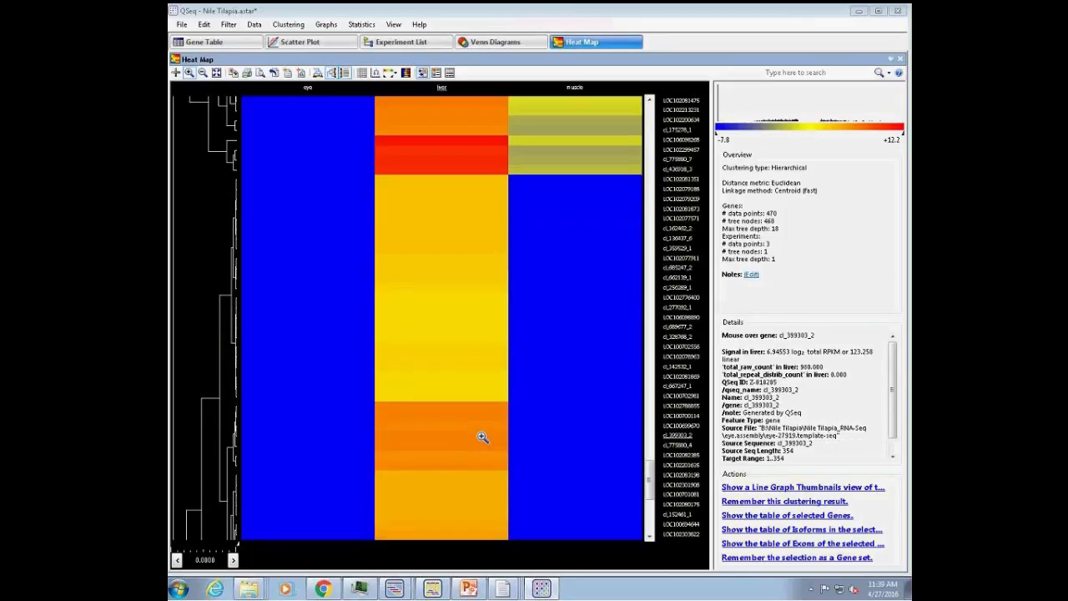
pyautogui.click(482, 436)
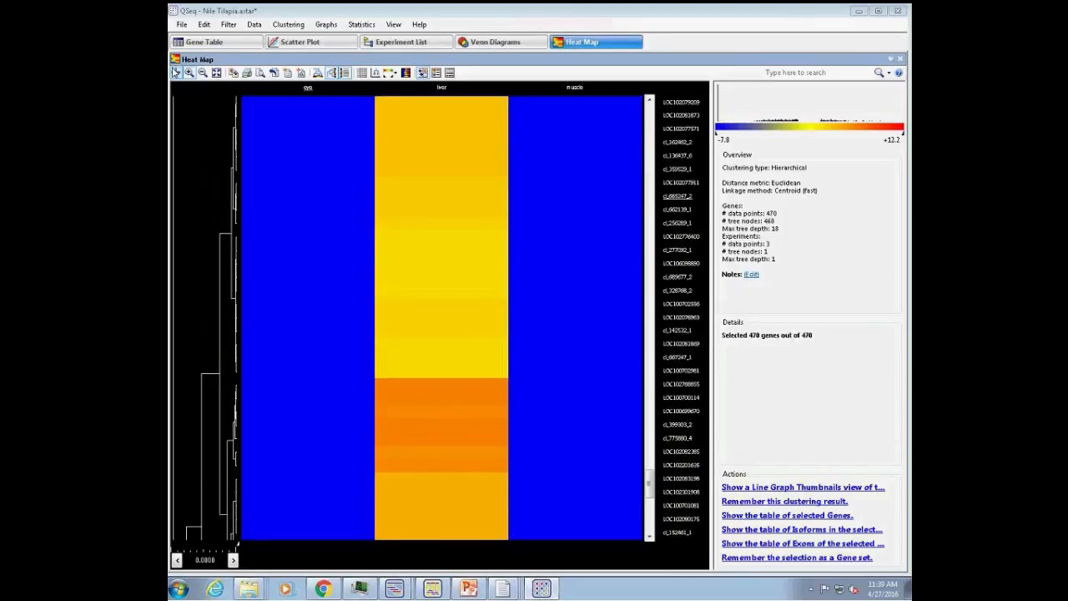
pyautogui.click(177, 73)
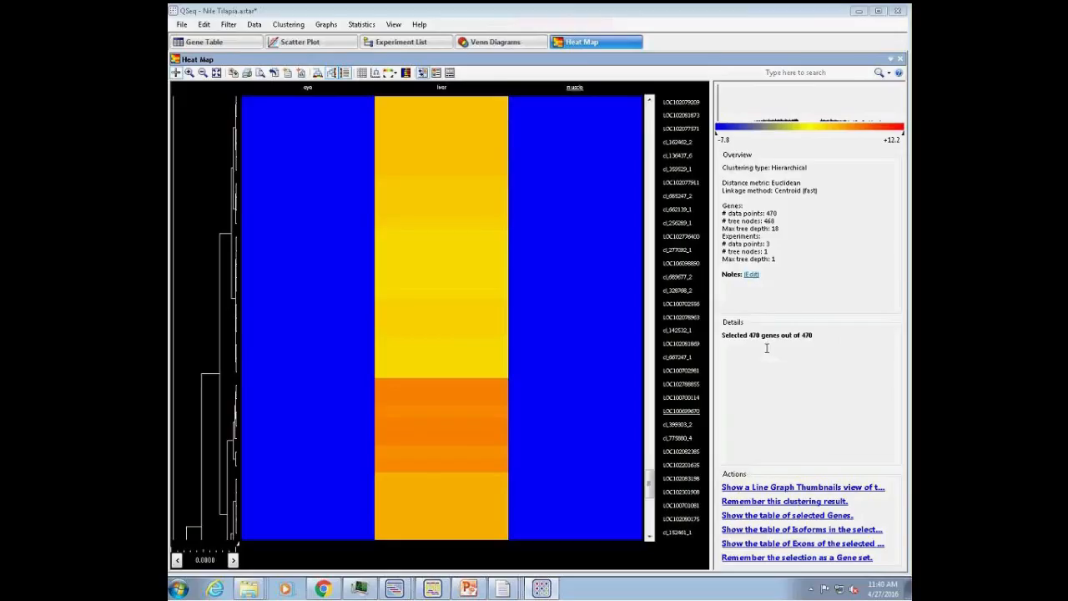
pyautogui.click(458, 399)
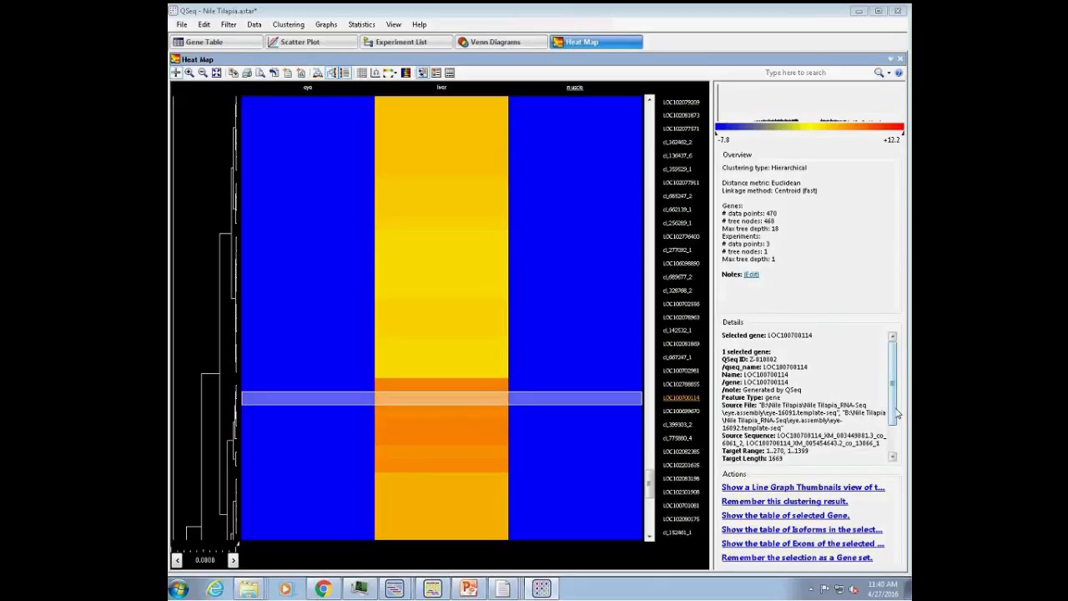
pyautogui.scroll(-3, 896, 409)
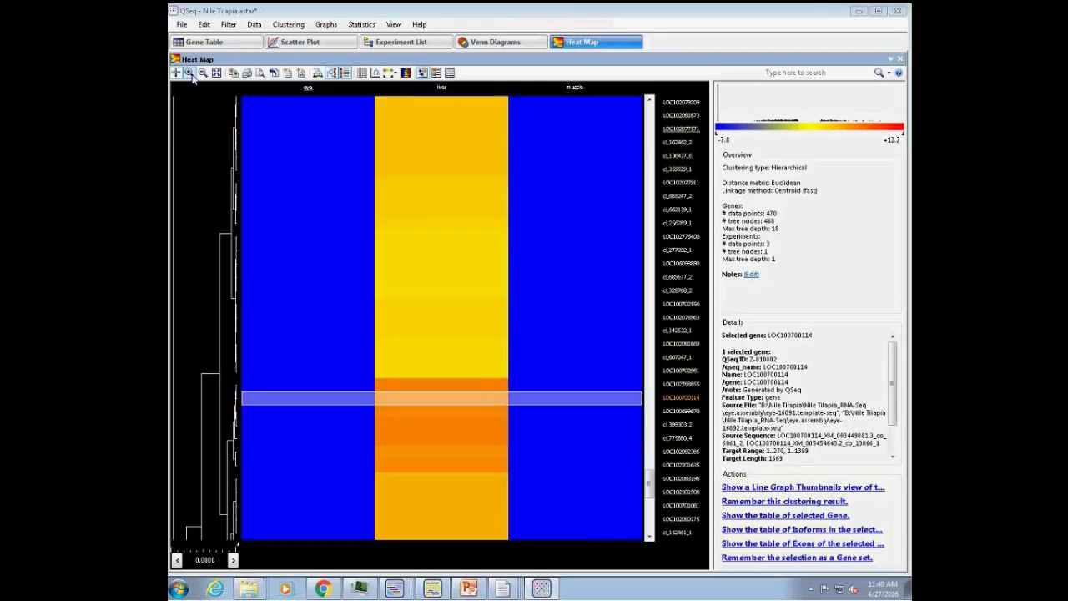
# Step: Return to a wider heat map view and examine the annotation details of further genes, including LOC102080037 and cl_206247_1
pyautogui.click(203, 73)
pyautogui.click(492, 285)
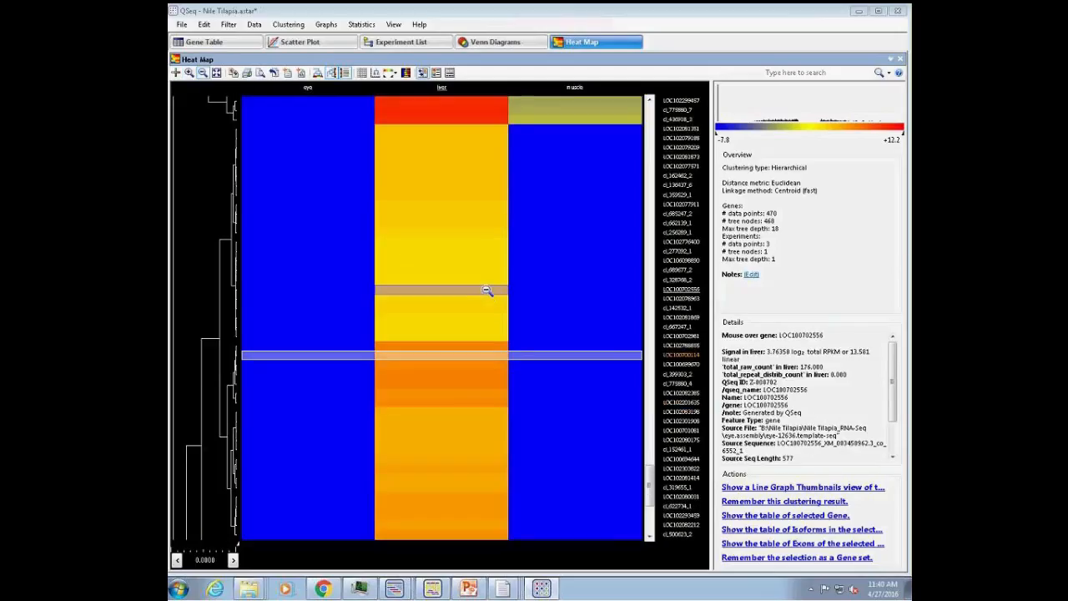
pyautogui.click(488, 290)
pyautogui.click(485, 293)
pyautogui.click(480, 296)
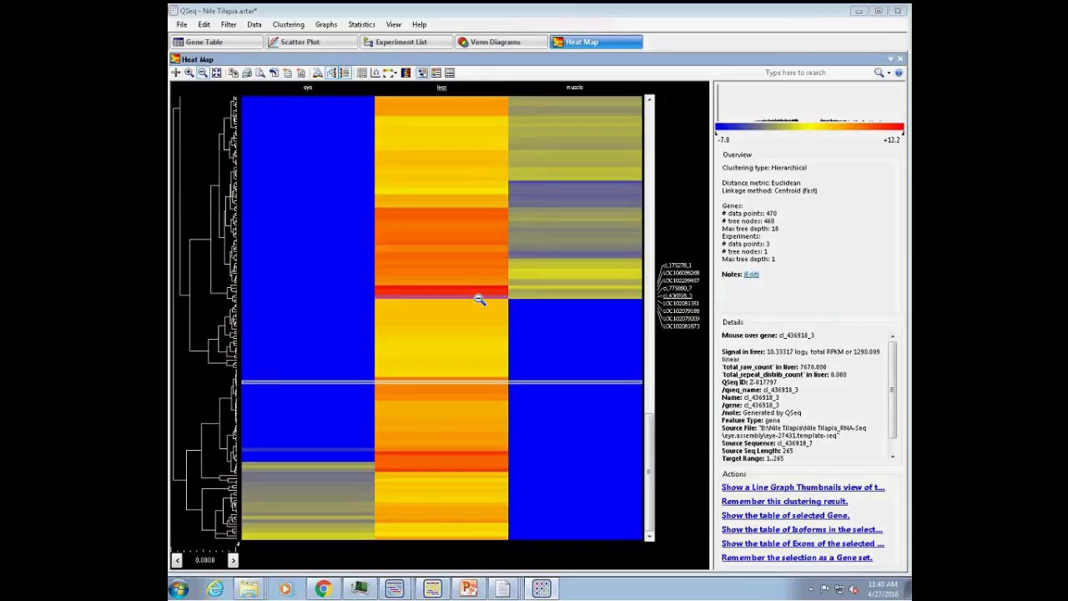
pyautogui.click(482, 307)
pyautogui.click(482, 309)
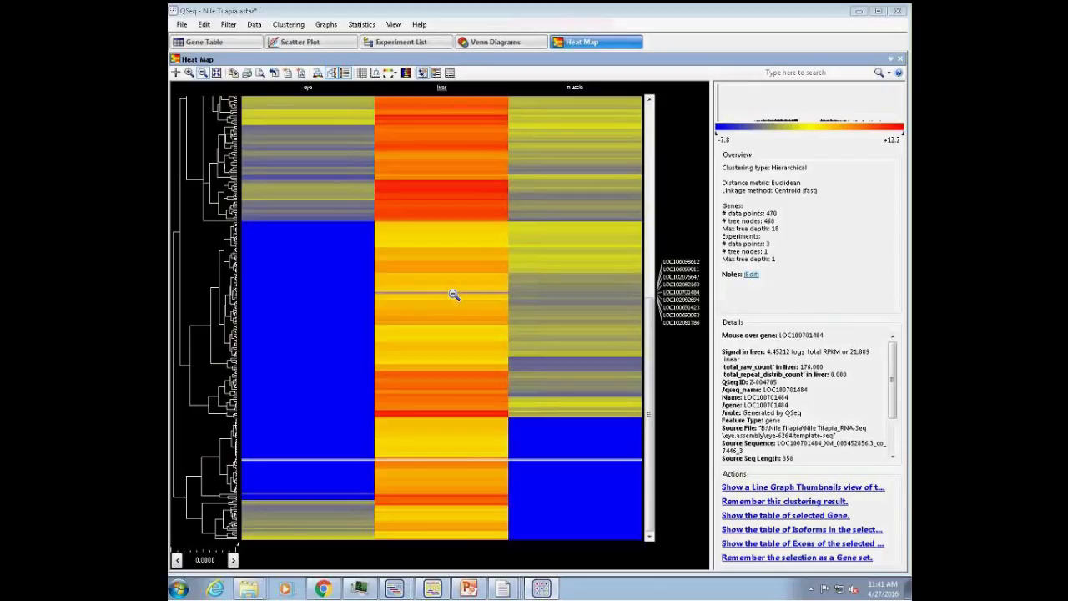
pyautogui.click(549, 305)
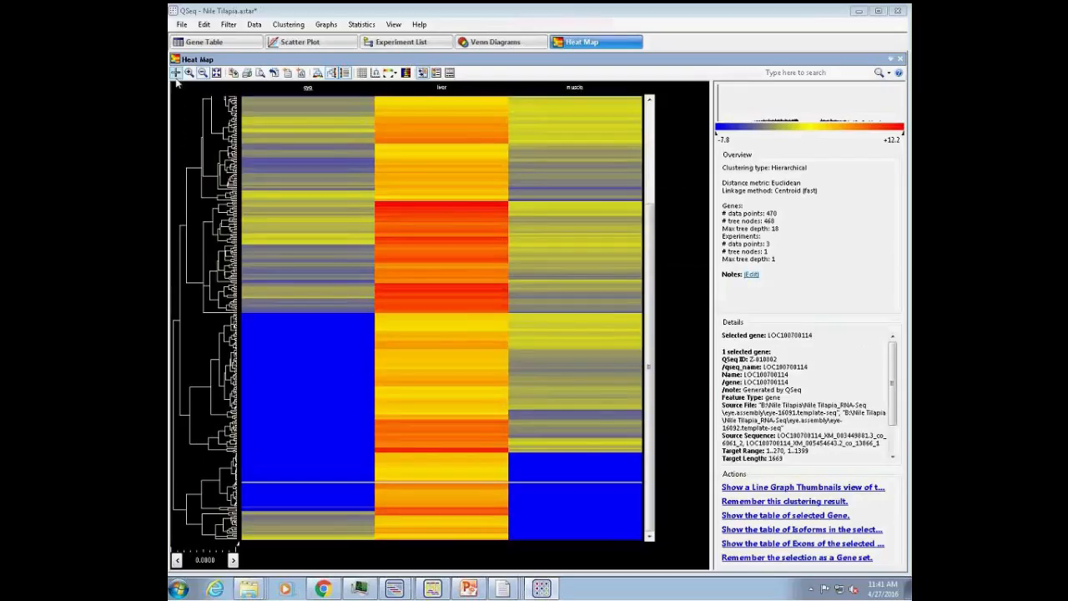
pyautogui.click(426, 268)
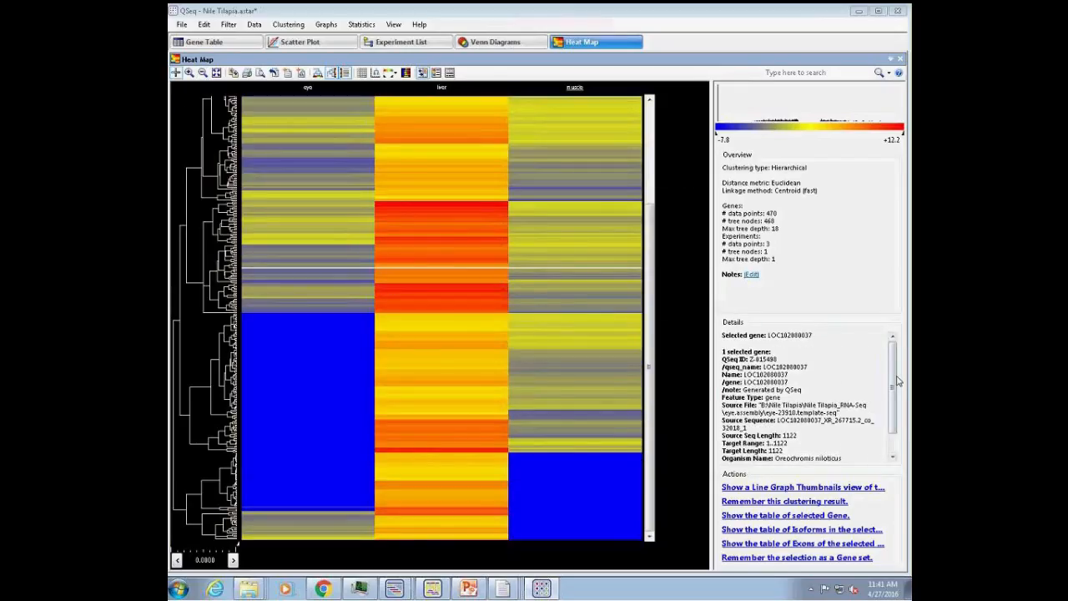
pyautogui.scroll(-1, 893, 384)
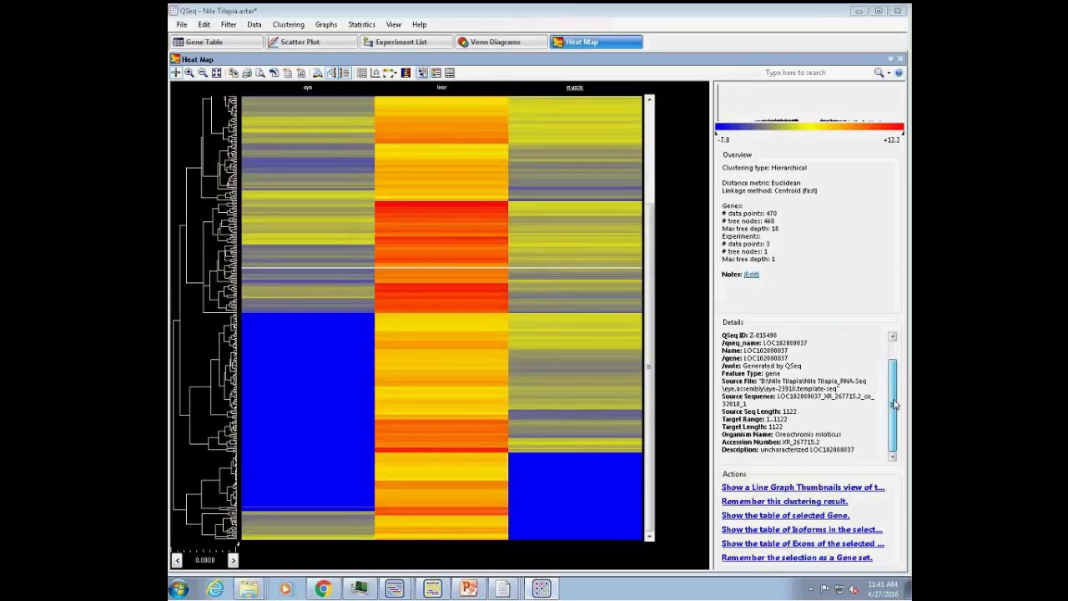
pyautogui.click(466, 351)
pyautogui.click(466, 403)
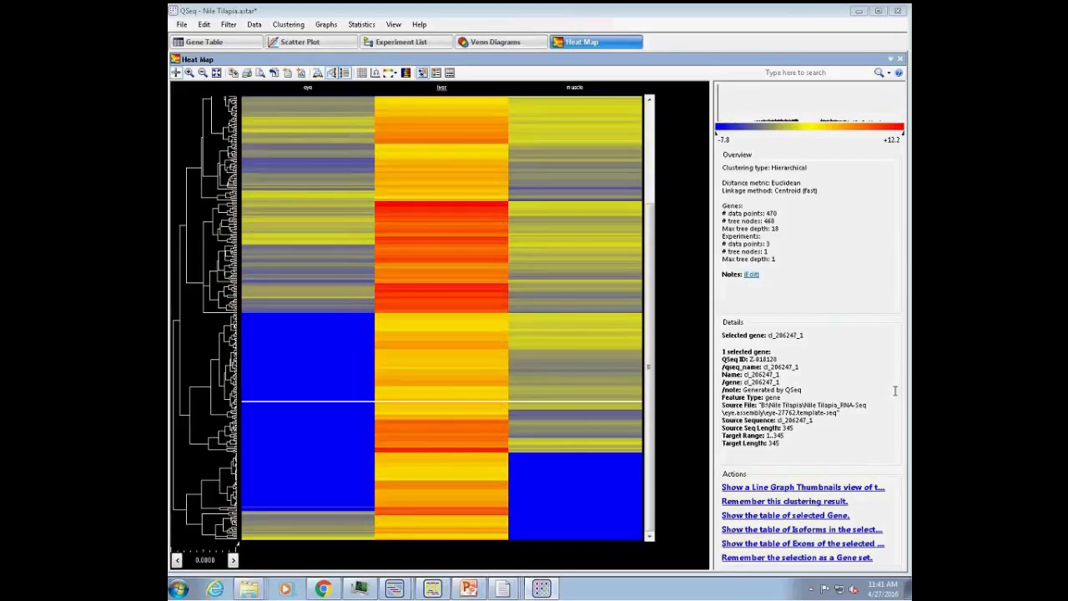
# Step: Return to the gene table and list all genes instead of only the selected ones
pyautogui.click(245, 49)
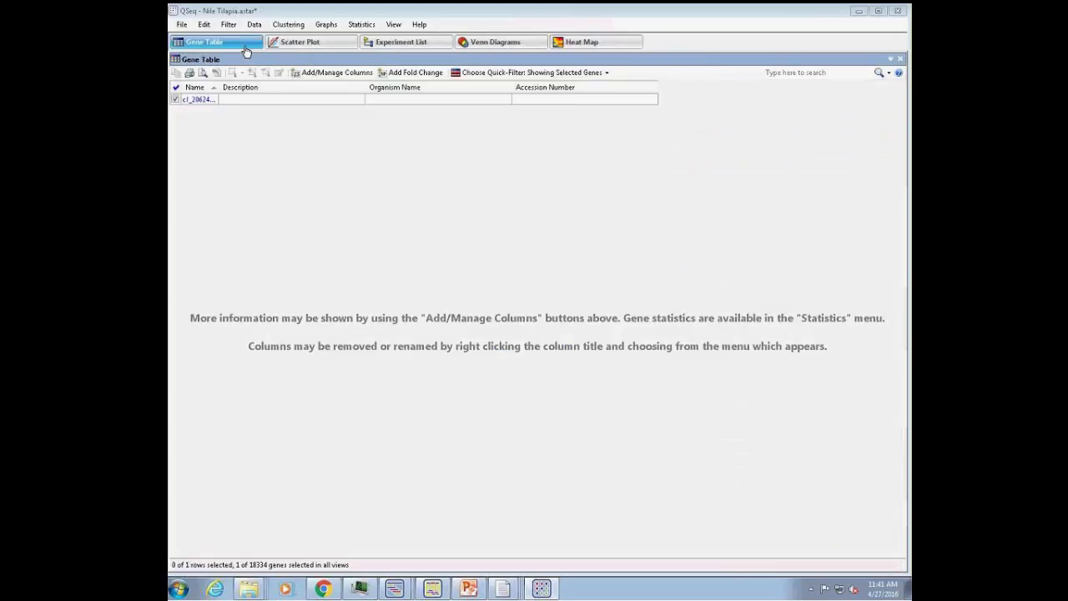
pyautogui.click(518, 73)
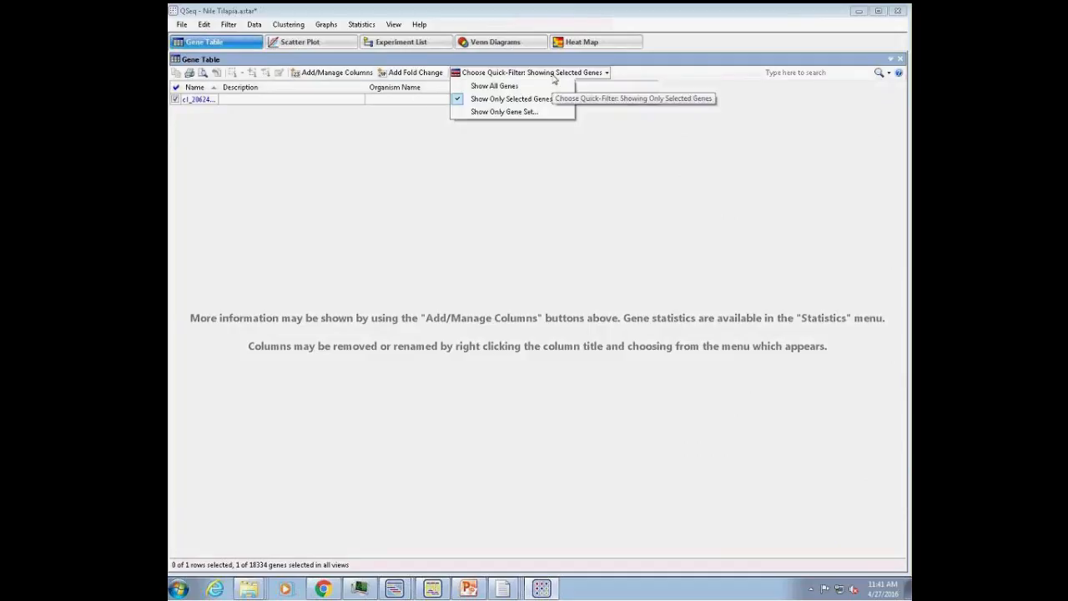
pyautogui.click(499, 86)
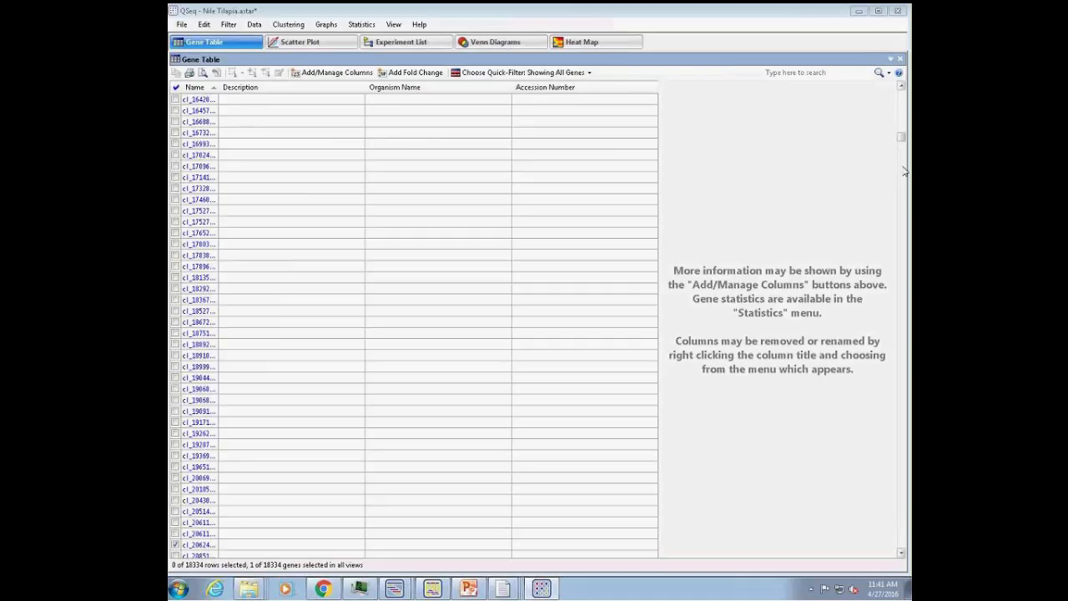
# Step: Select the genes shared by muscle, liver and eye in the Venn diagram and show them in the gene table
pyautogui.click(493, 41)
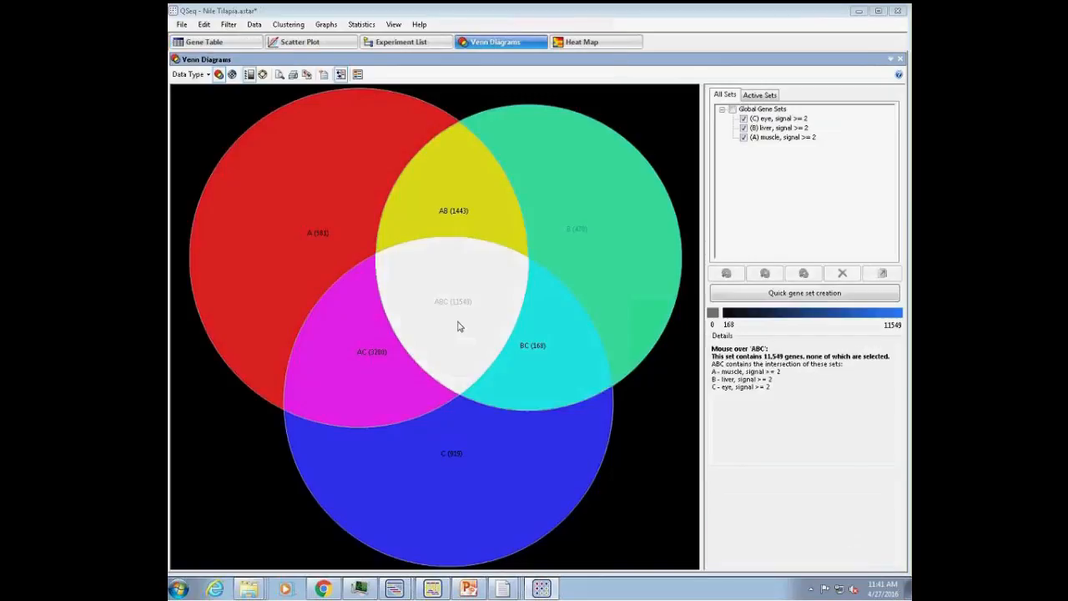
pyautogui.click(467, 322)
pyautogui.click(814, 519)
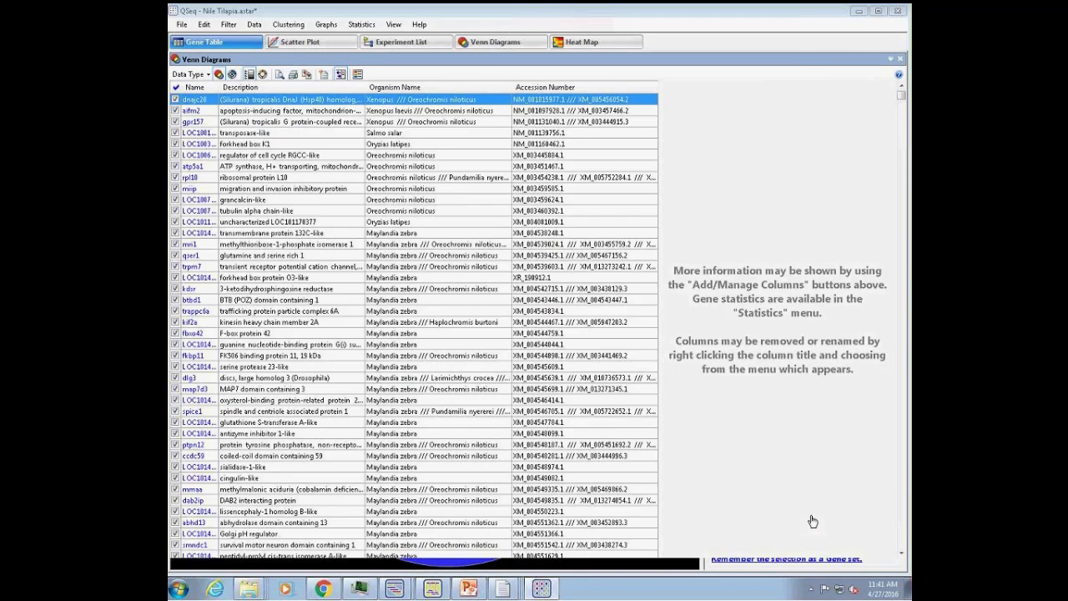
# Step: Sort the gene table by name with only the selected genes shown, and select one of the unannotated cl_ transcripts
pyautogui.moveTo(903, 97); pyautogui.dragTo(907, 158)
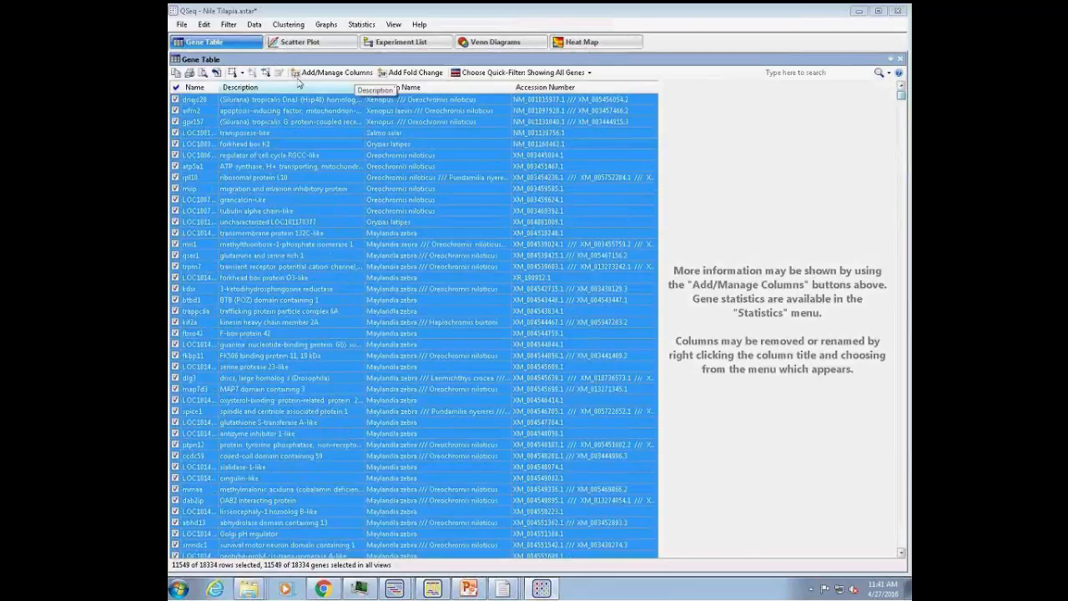
pyautogui.click(212, 93)
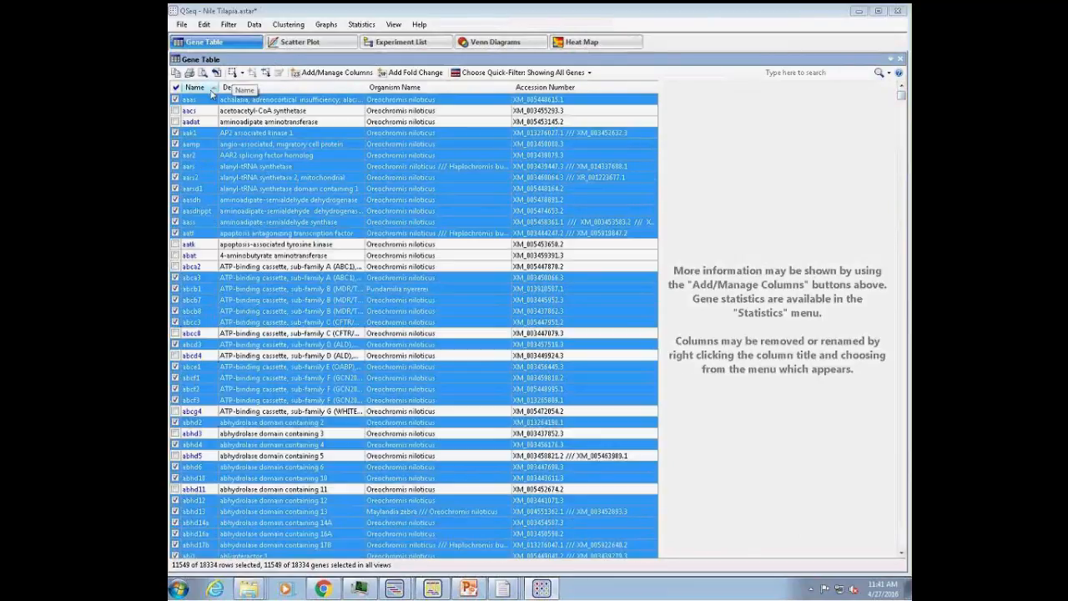
pyautogui.click(491, 77)
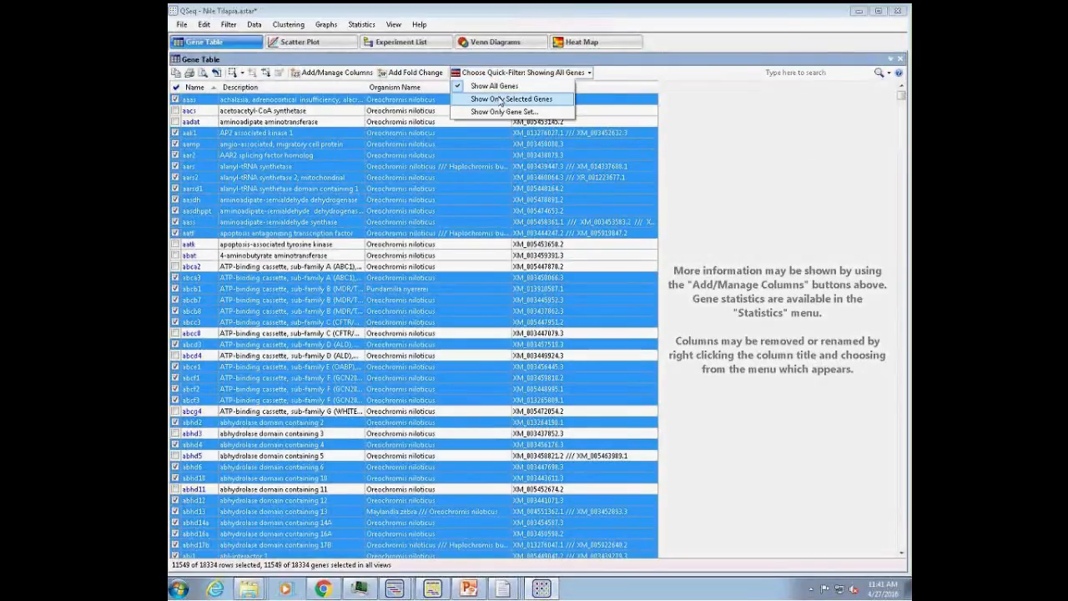
pyautogui.click(509, 99)
pyautogui.moveTo(902, 98); pyautogui.dragTo(902, 140)
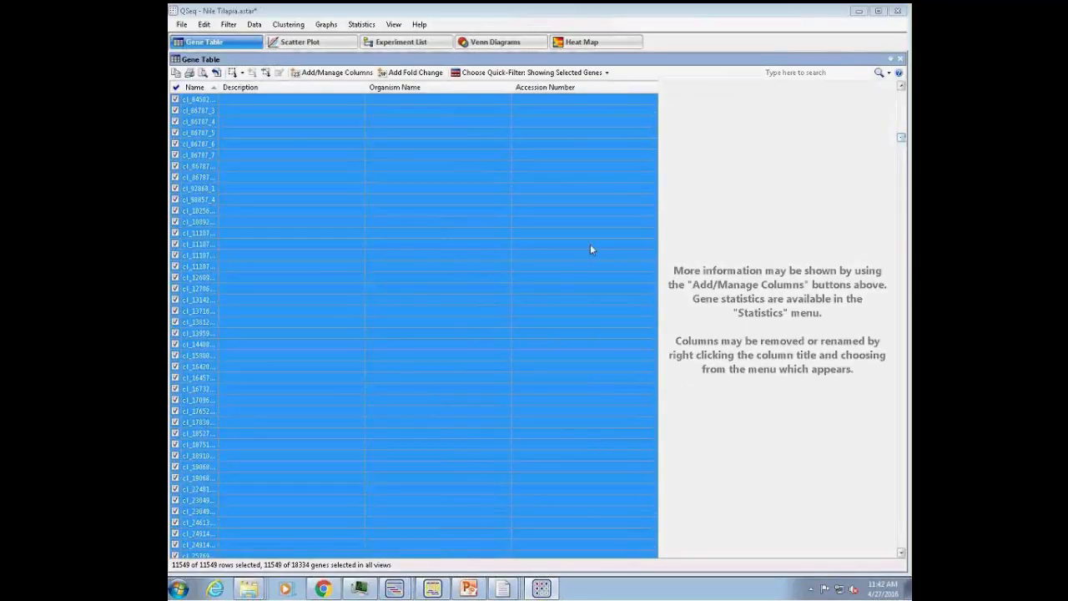
pyautogui.click(374, 310)
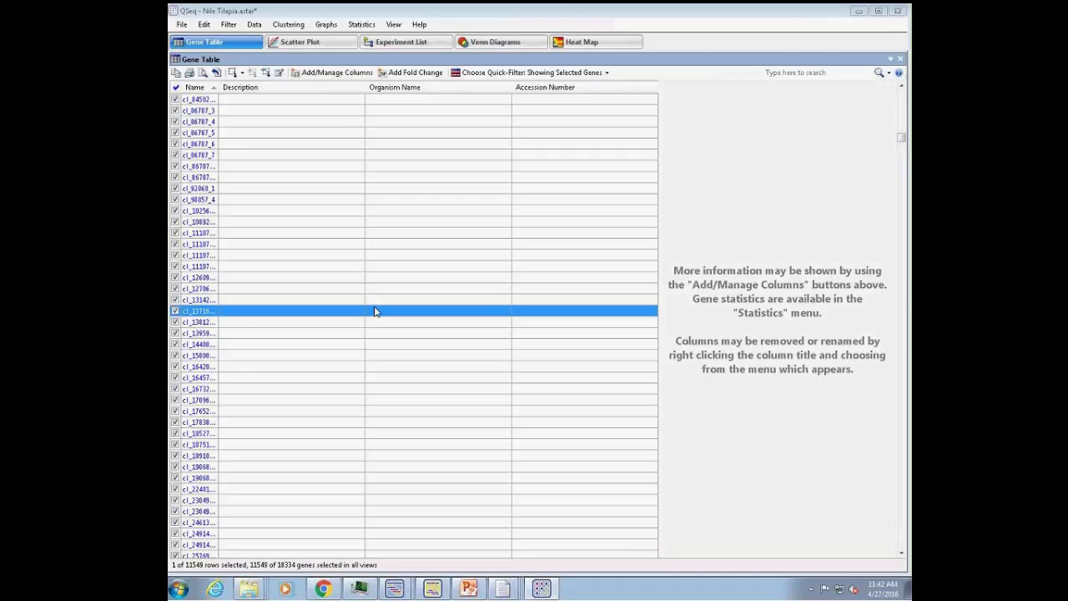
# Step: Minimize the gene expression project and open a new Windows Explorer window
pyautogui.click(857, 12)
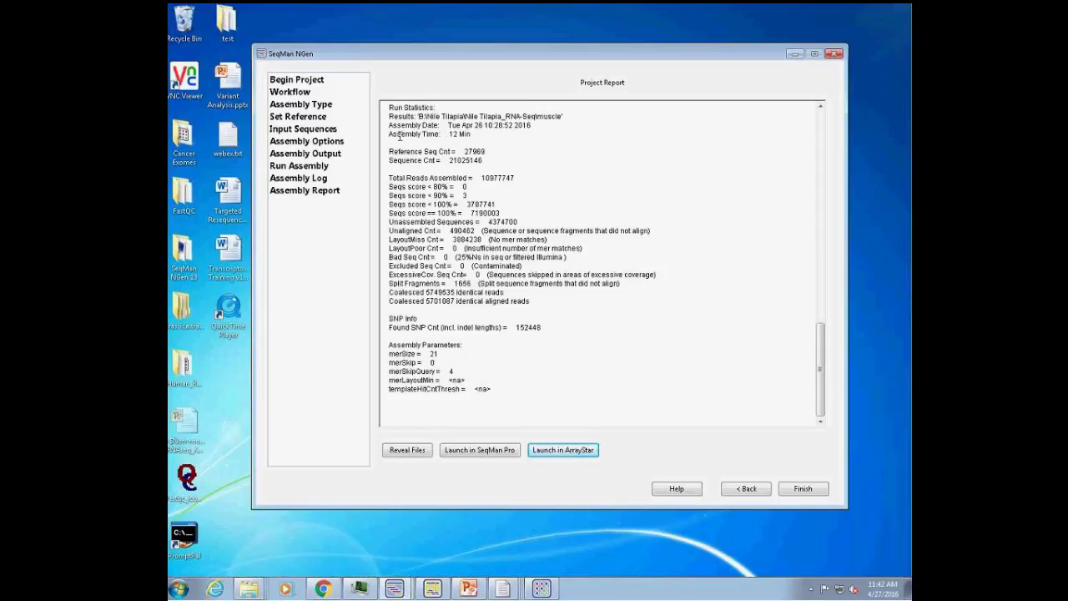
pyautogui.moveTo(379, 55); pyautogui.dragTo(571, 77)
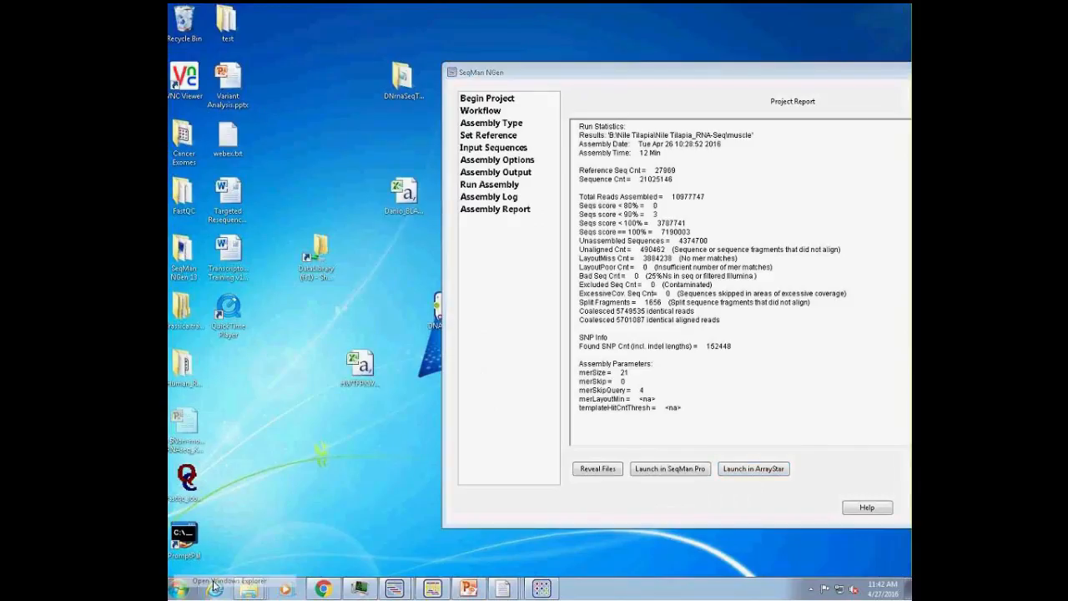
pyautogui.click(248, 589)
pyautogui.rightClick(248, 589)
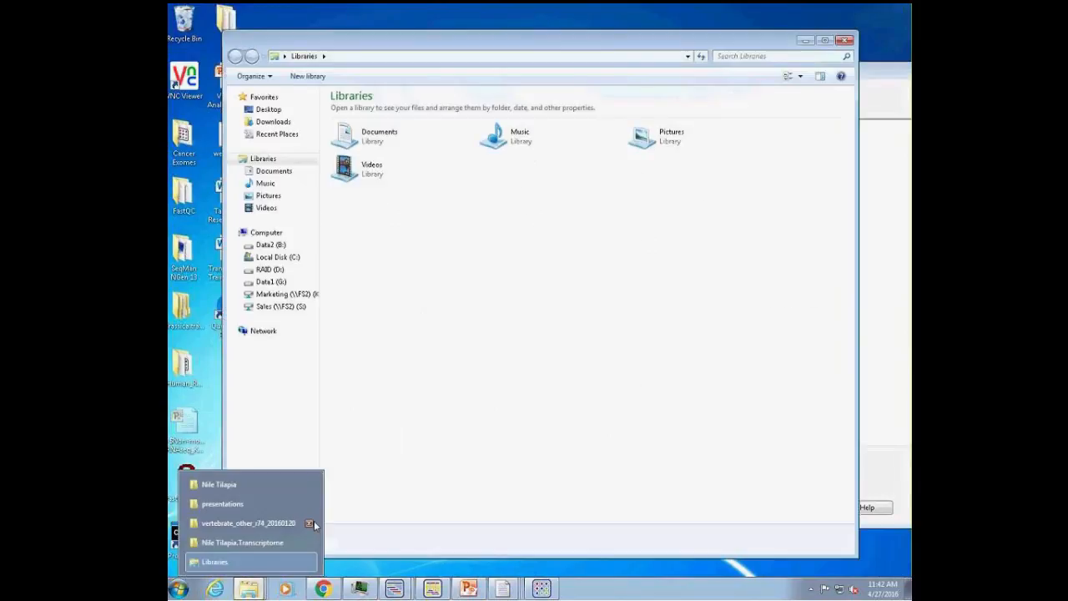
# Step: On Data2 (B:), browse to the Transcripts folder of Nile Tilapia.Transcriptome and select Nile Tilapia_NovelTranscripts.fas
pyautogui.click(270, 245)
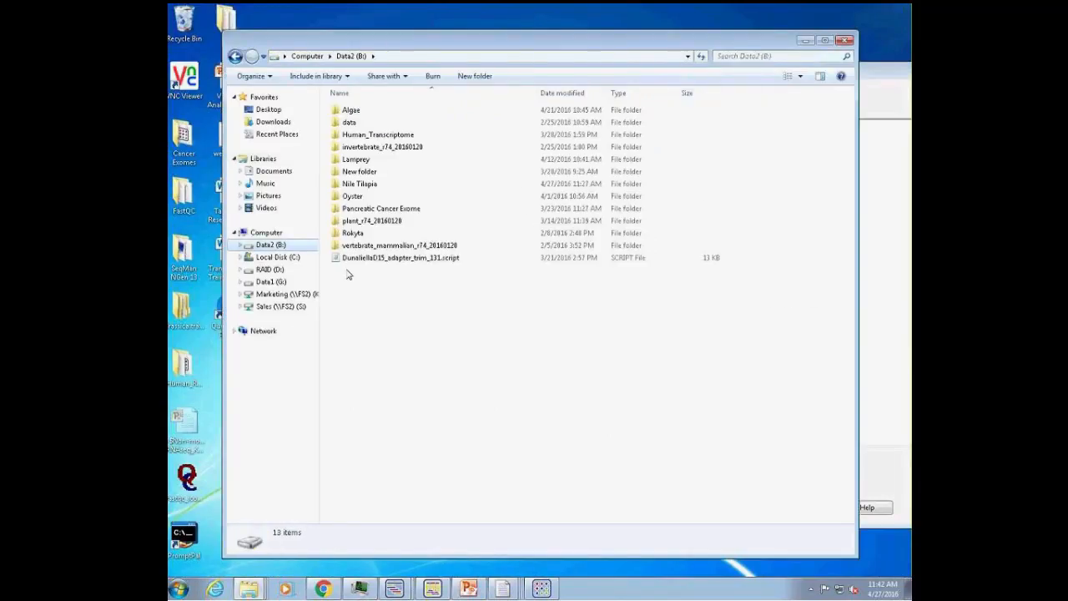
pyautogui.doubleClick(359, 184)
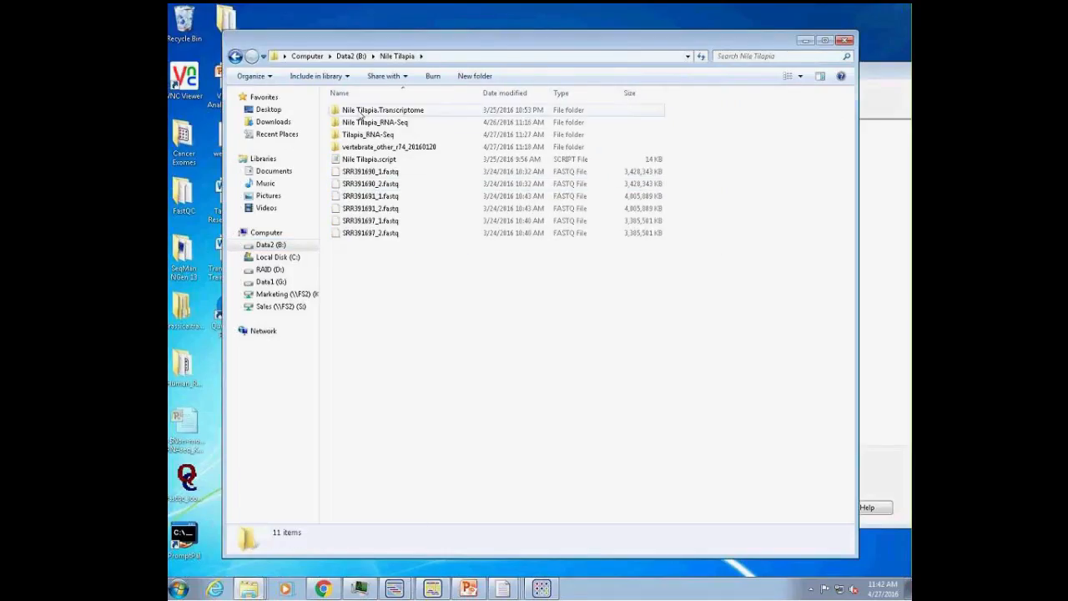
pyautogui.doubleClick(360, 112)
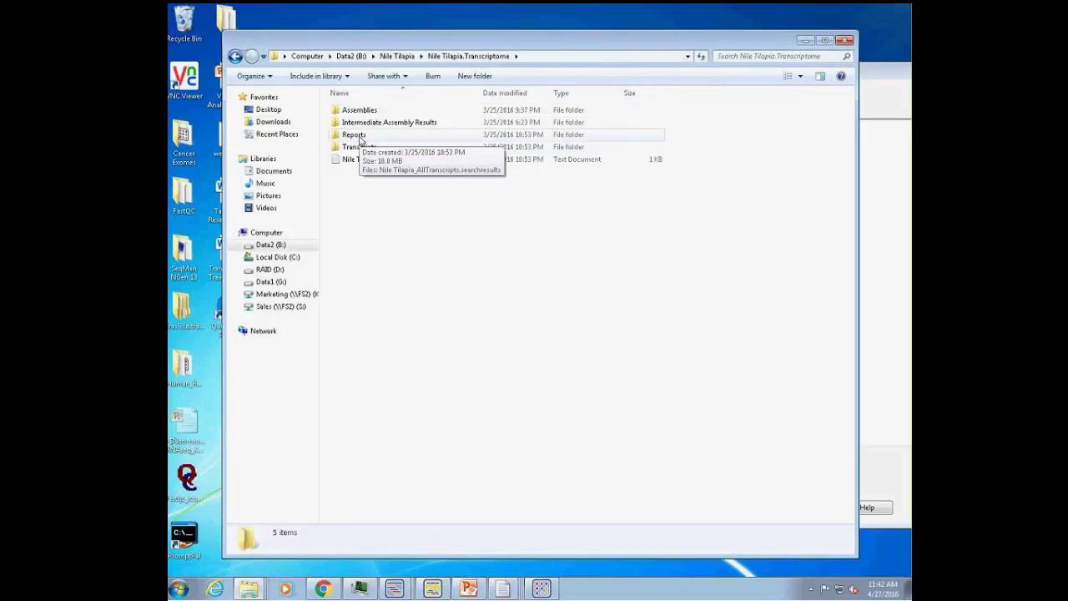
pyautogui.click(364, 150)
pyautogui.doubleClick(364, 150)
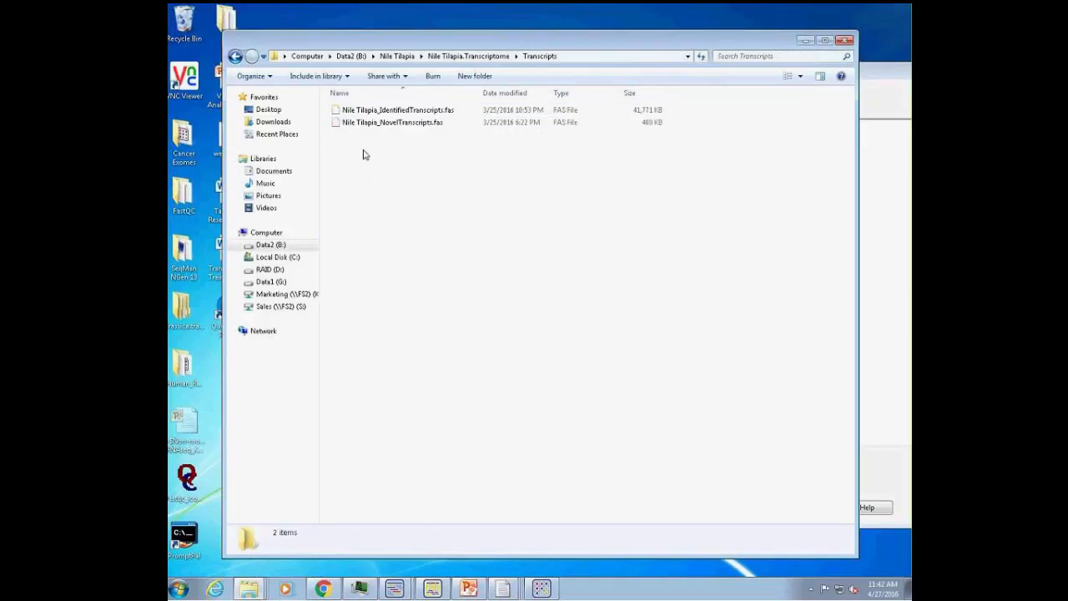
pyautogui.rightClick(407, 126)
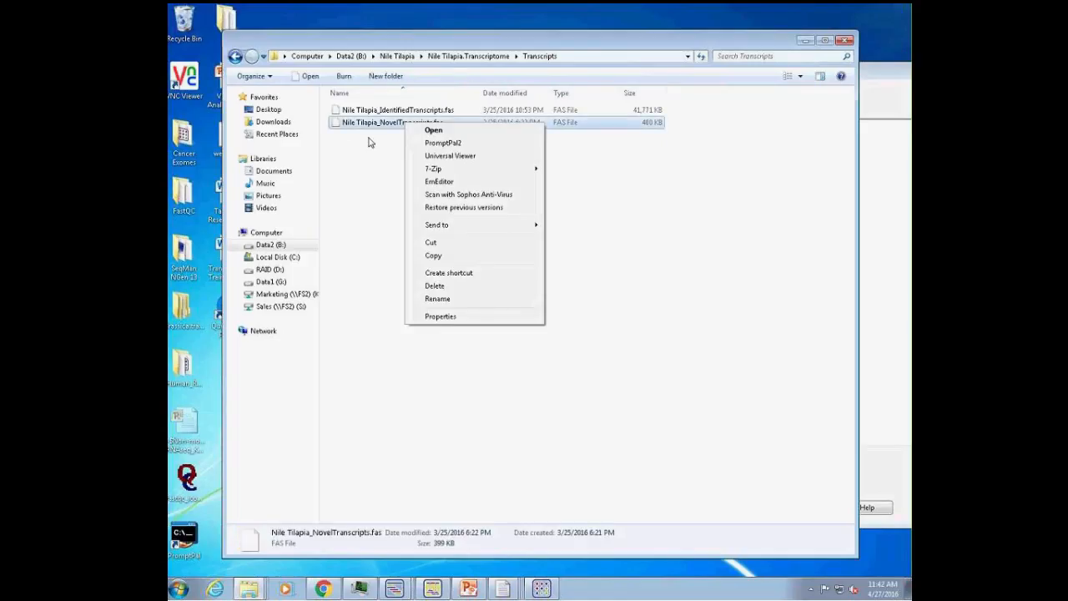
pyautogui.click(433, 256)
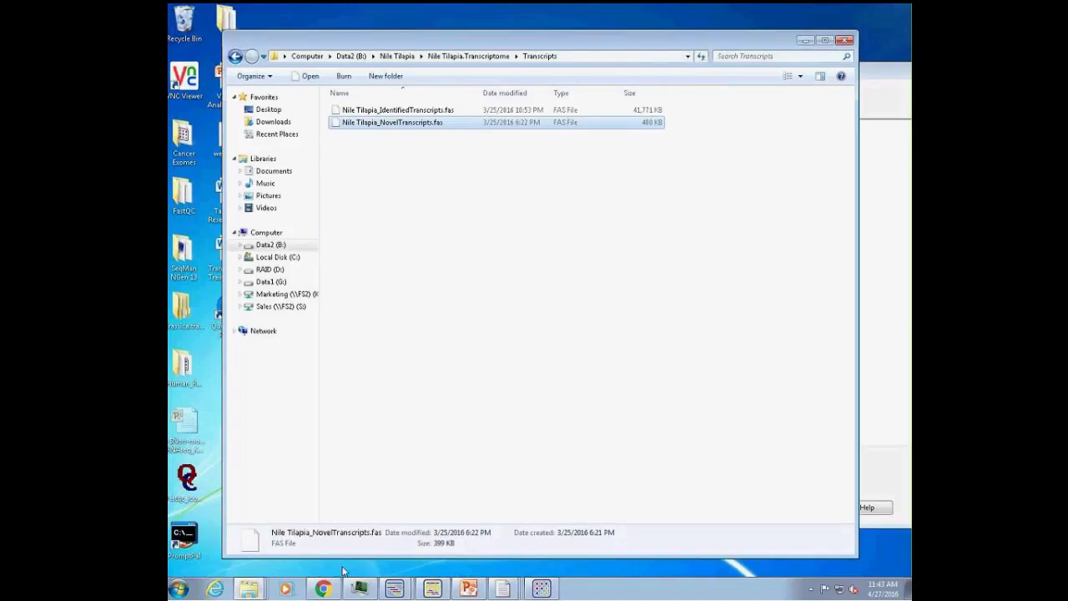
# Step: Switch to Chrome and examine the NCBI blastx results page for the novel transcript sequences, including its hits and download options
pyautogui.moveTo(325, 591)
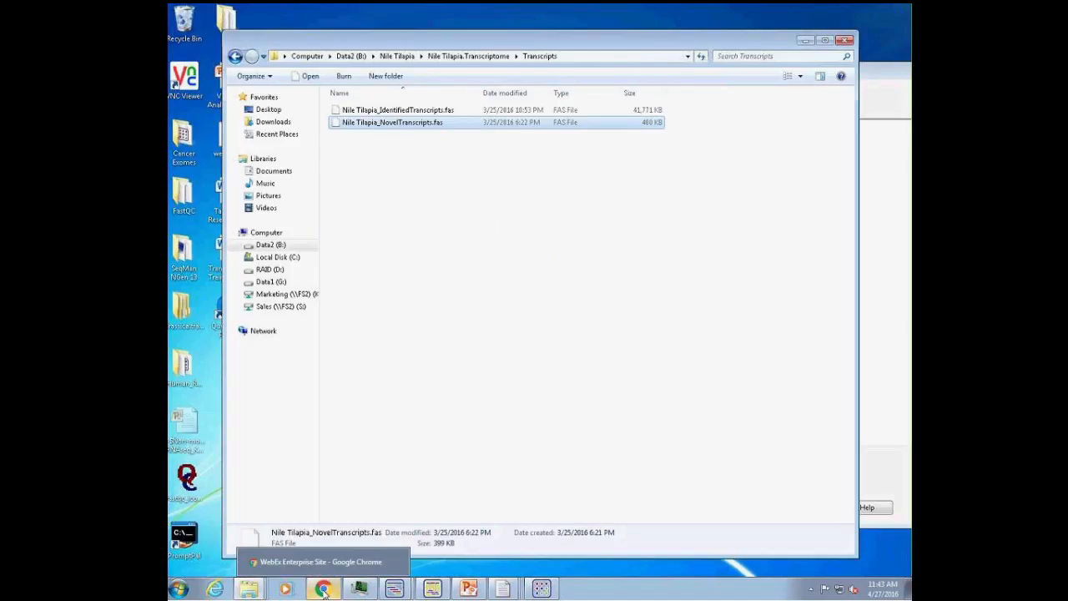
pyautogui.click(325, 591)
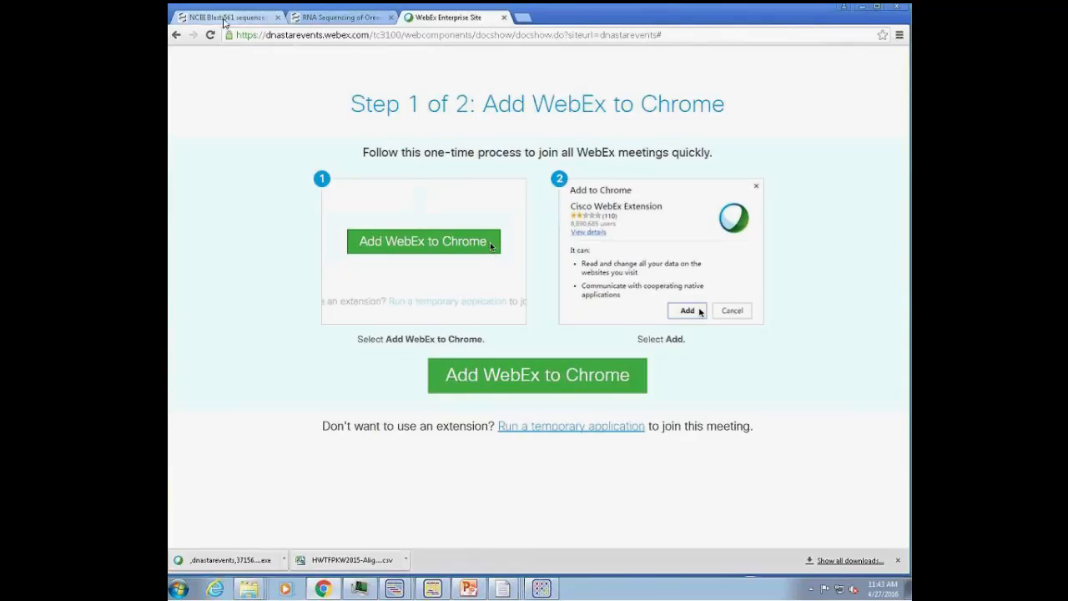
pyautogui.click(221, 18)
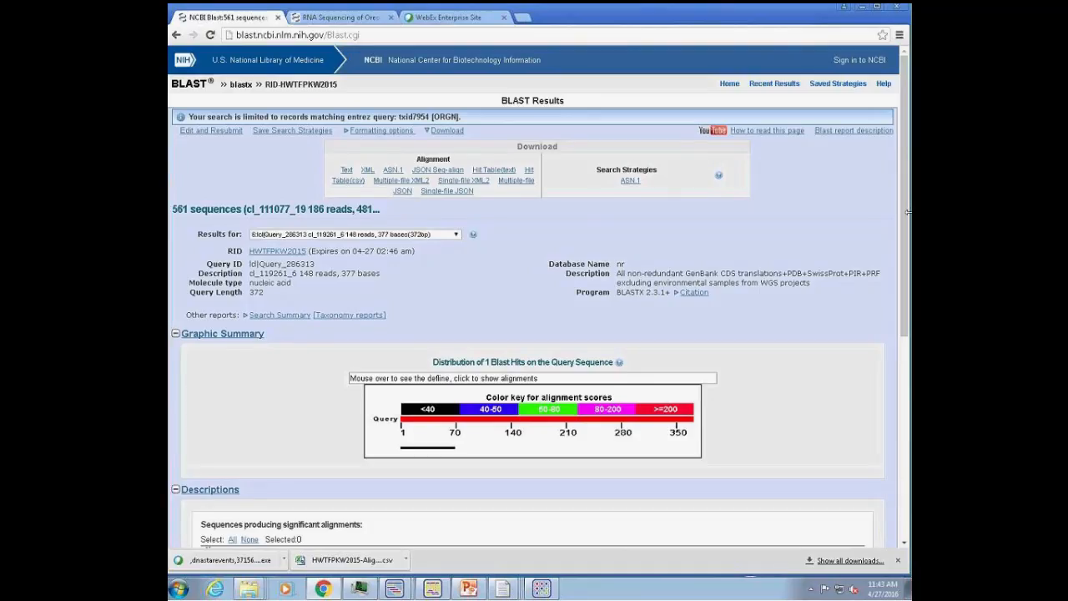
pyautogui.scroll(-2, 403, 417)
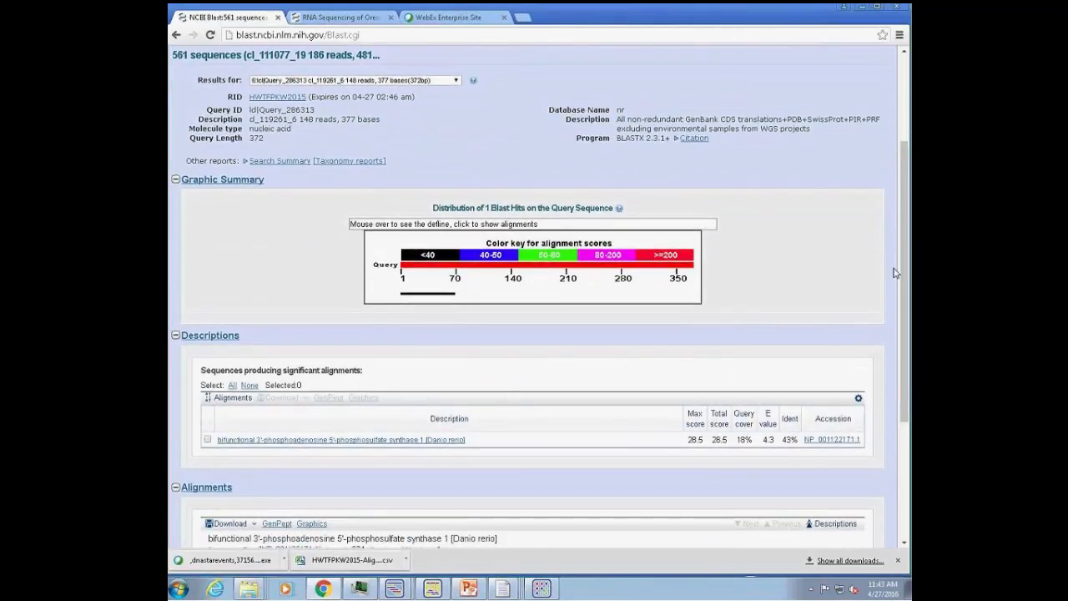
pyautogui.moveTo(905, 267); pyautogui.dragTo(908, 226)
pyautogui.scroll(1, 908, 226)
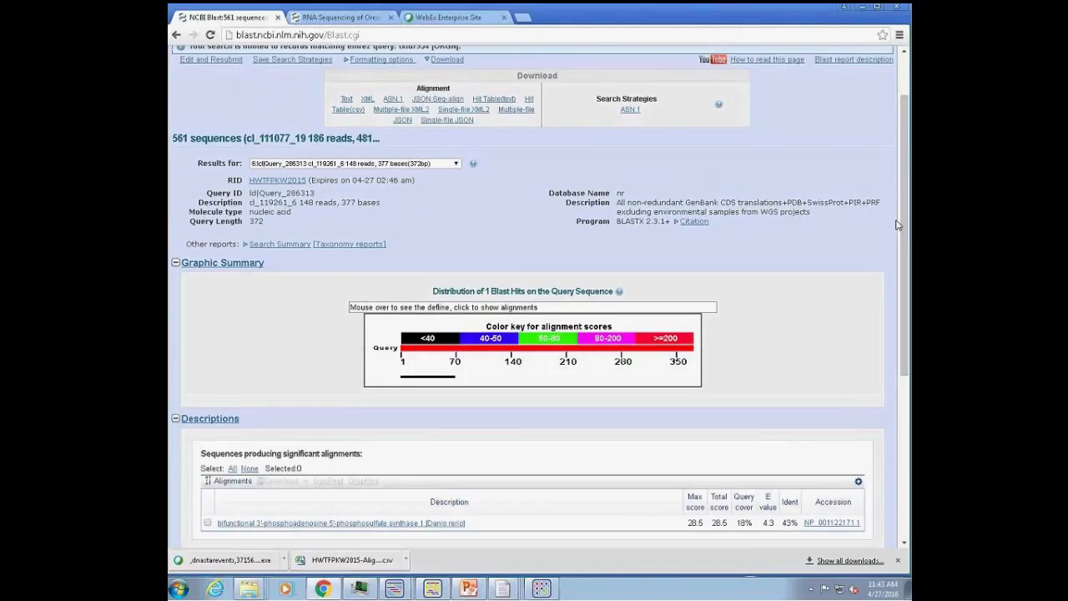
pyautogui.moveTo(908, 226); pyautogui.dragTo(908, 249)
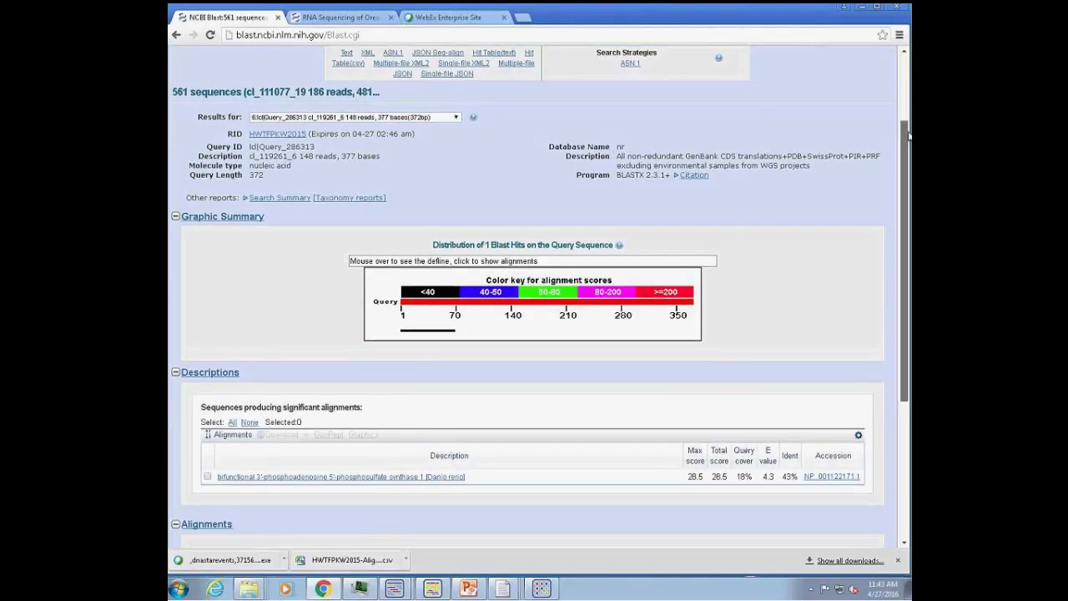
pyautogui.moveTo(908, 134); pyautogui.dragTo(908, 100)
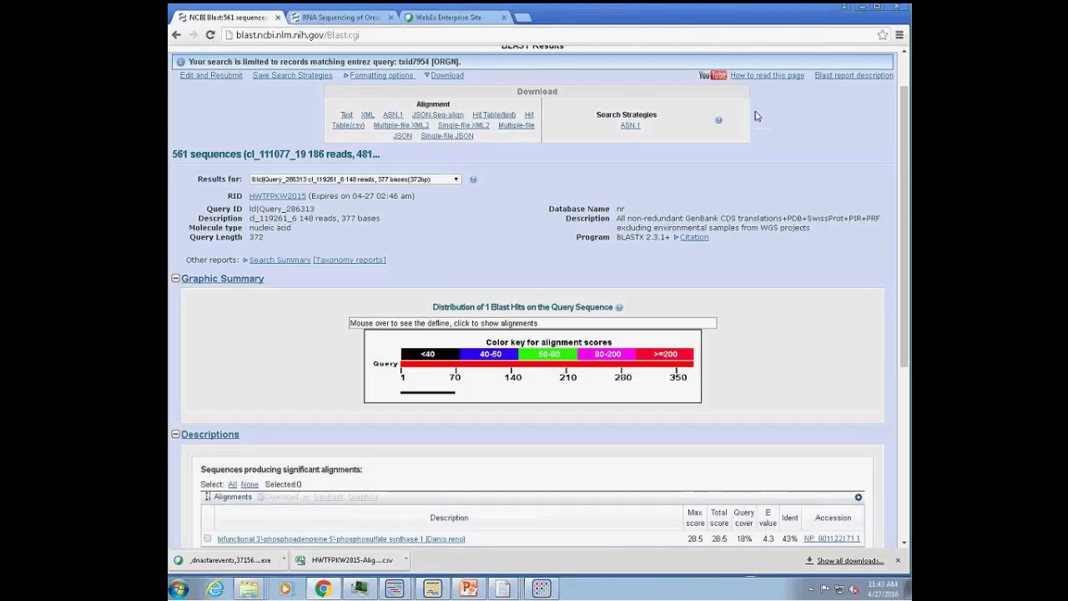
# Step: Return to the Nile Tilapia project in QSeq and open Danio_BLASTX_results.csv from the Desktop for annotation import
pyautogui.click(862, 10)
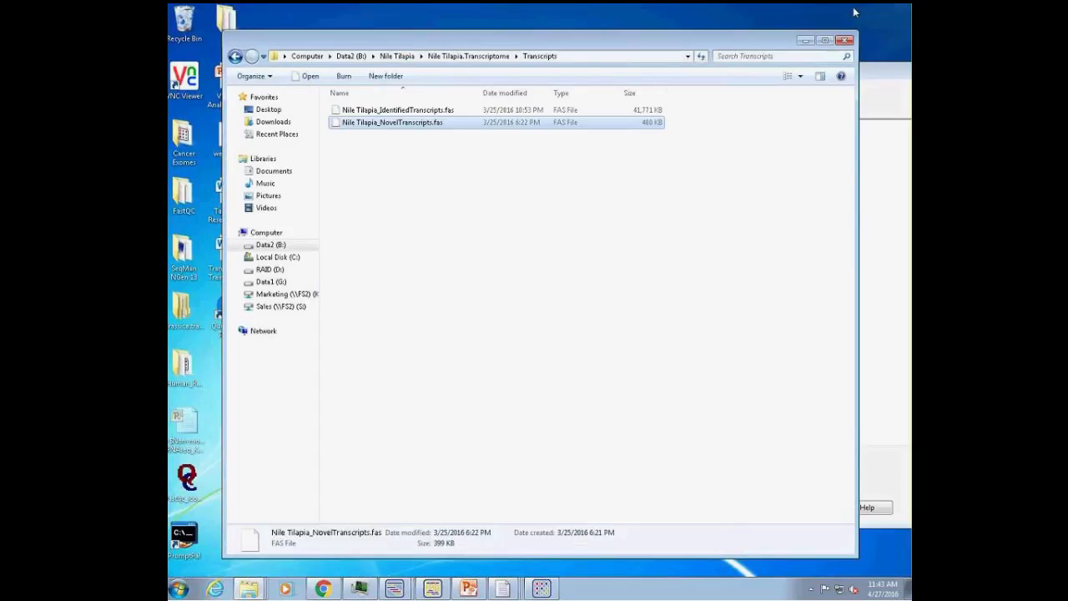
pyautogui.click(806, 41)
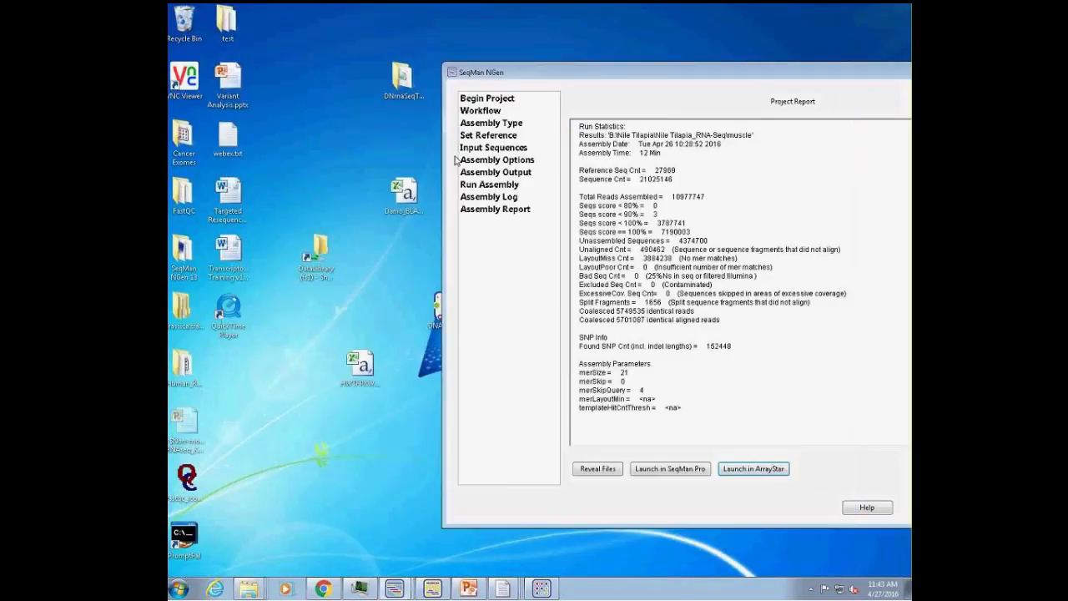
pyautogui.click(543, 589)
pyautogui.click(179, 26)
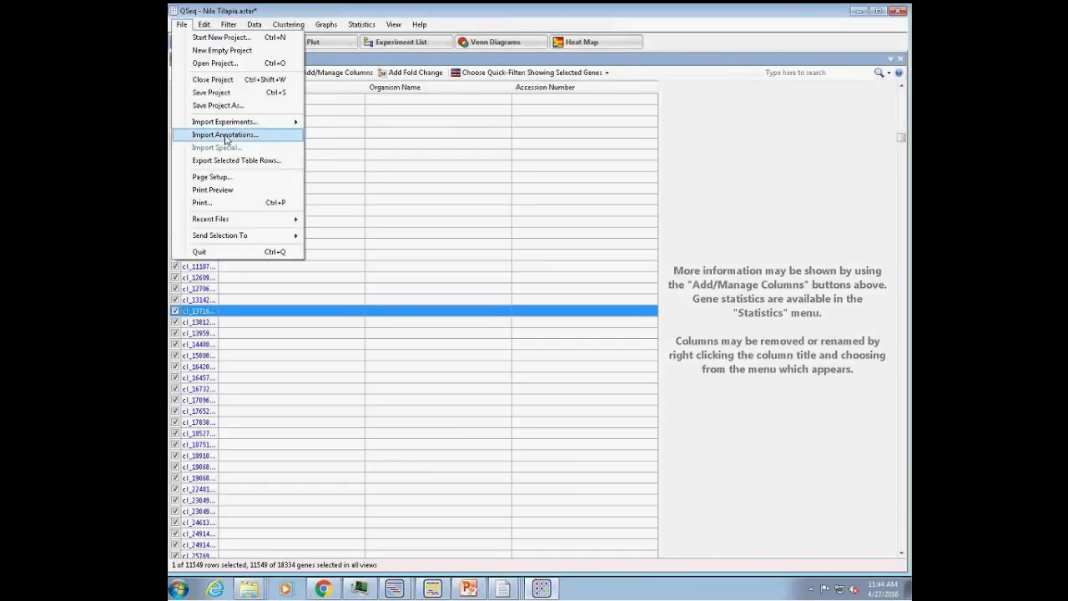
pyautogui.click(225, 137)
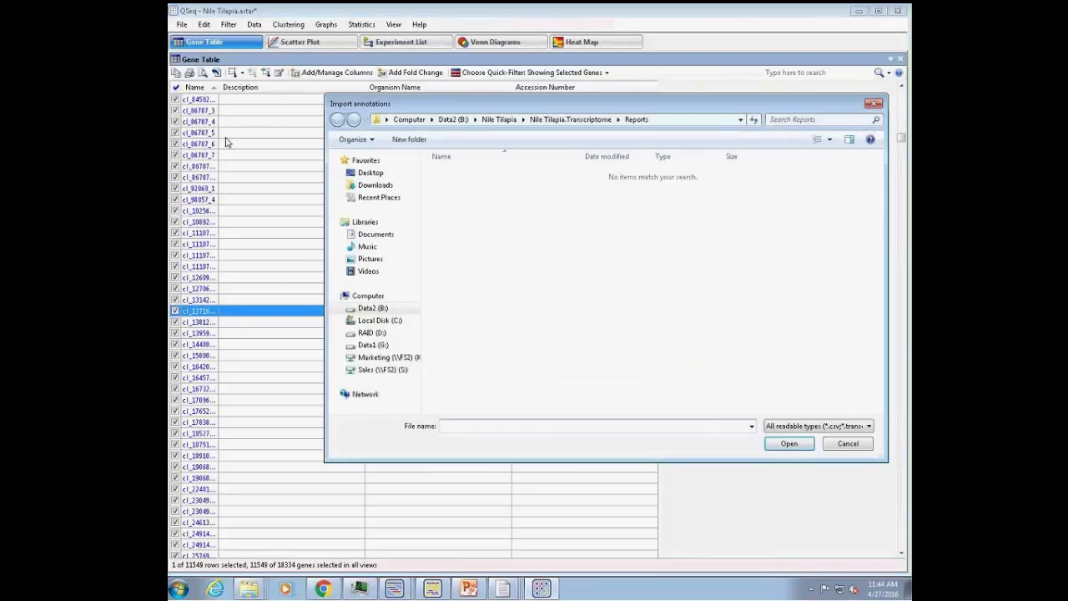
pyautogui.click(374, 175)
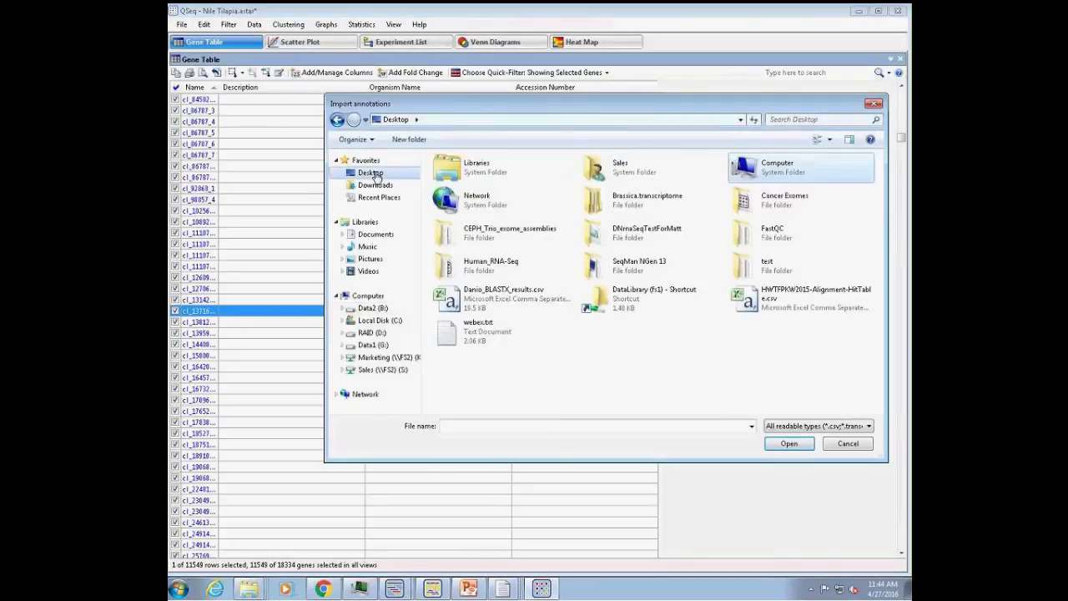
pyautogui.click(481, 304)
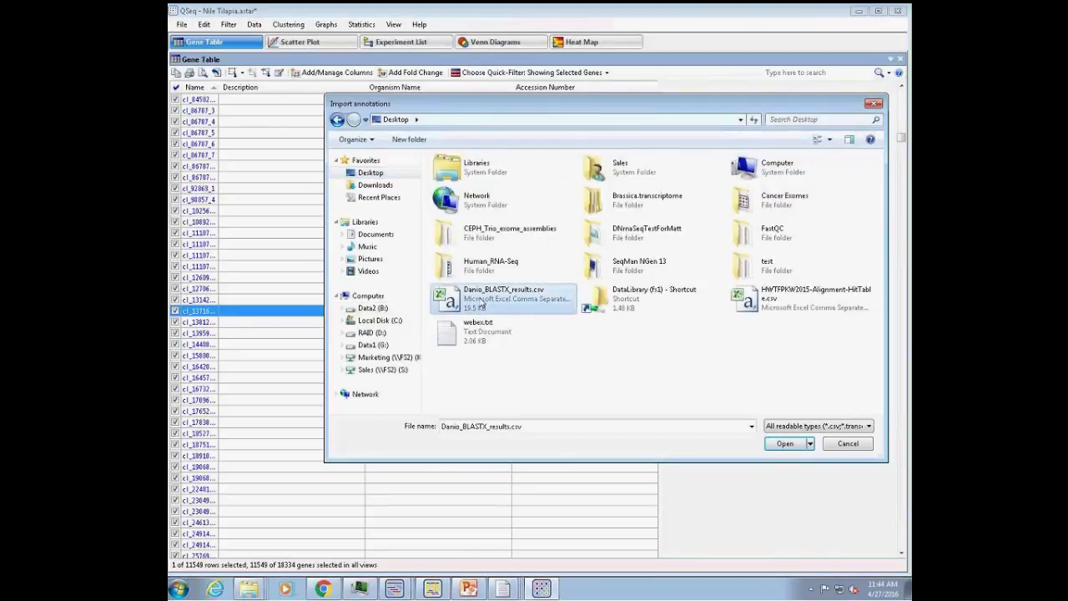
pyautogui.click(779, 444)
# Step: Enlarge the import wizard, preview different column delimiters, and set a custom delimiter of | for the BLASTX results file
pyautogui.moveTo(509, 187); pyautogui.dragTo(468, 160)
pyautogui.moveTo(658, 418); pyautogui.dragTo(832, 521)
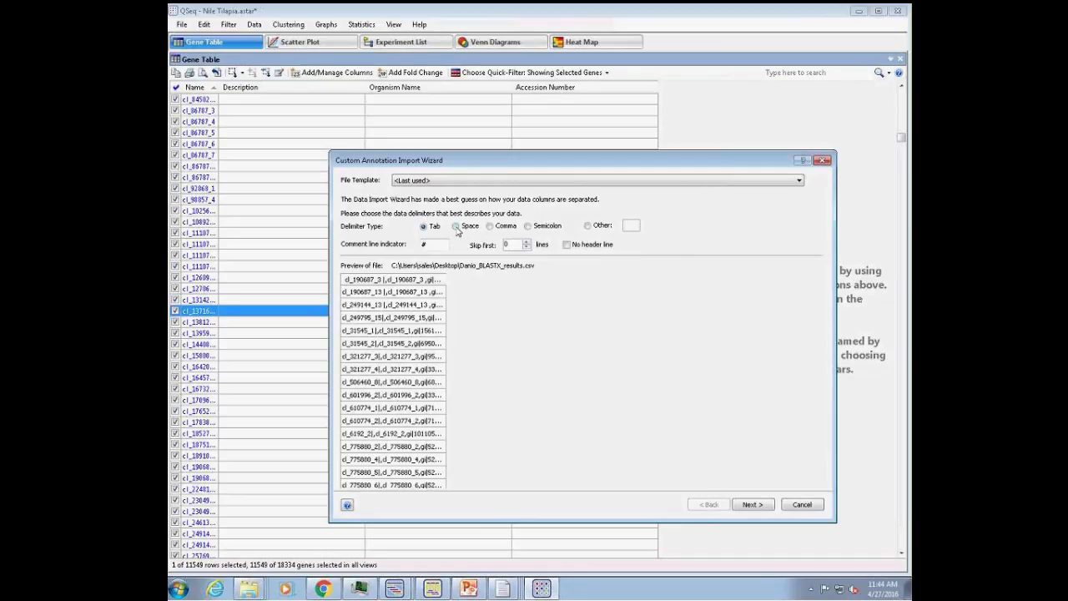
pyautogui.click(457, 227)
pyautogui.click(490, 226)
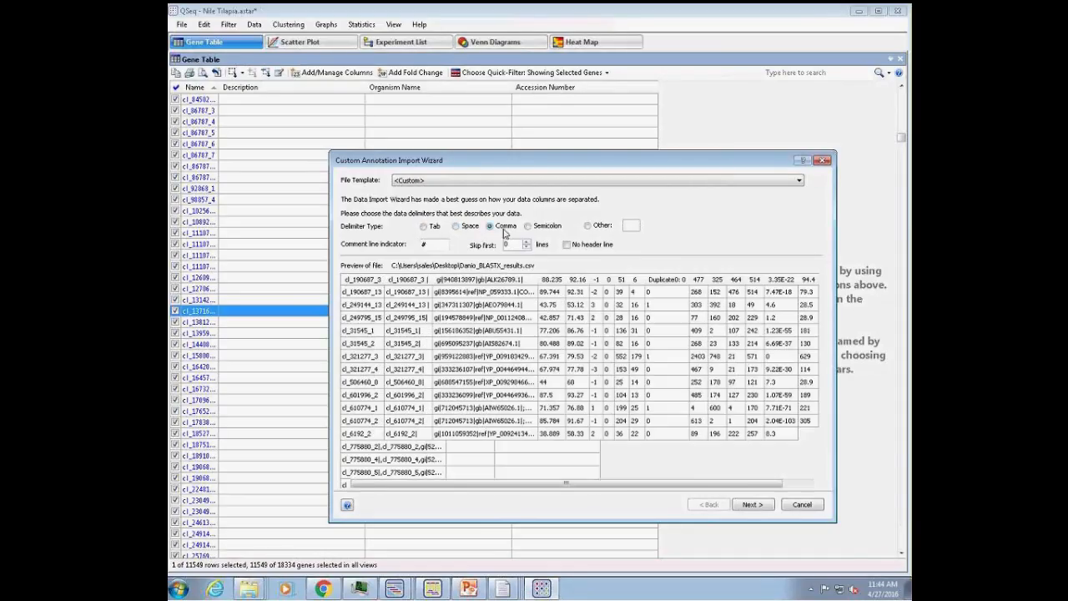
pyautogui.click(528, 226)
pyautogui.click(588, 226)
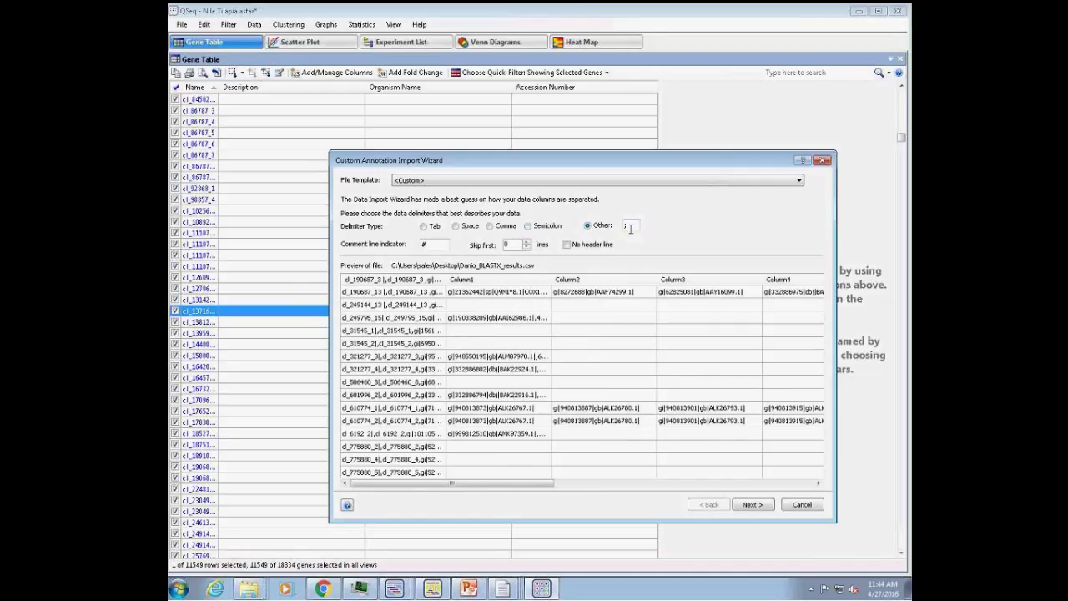
pyautogui.click(631, 226)
pyautogui.write('||')
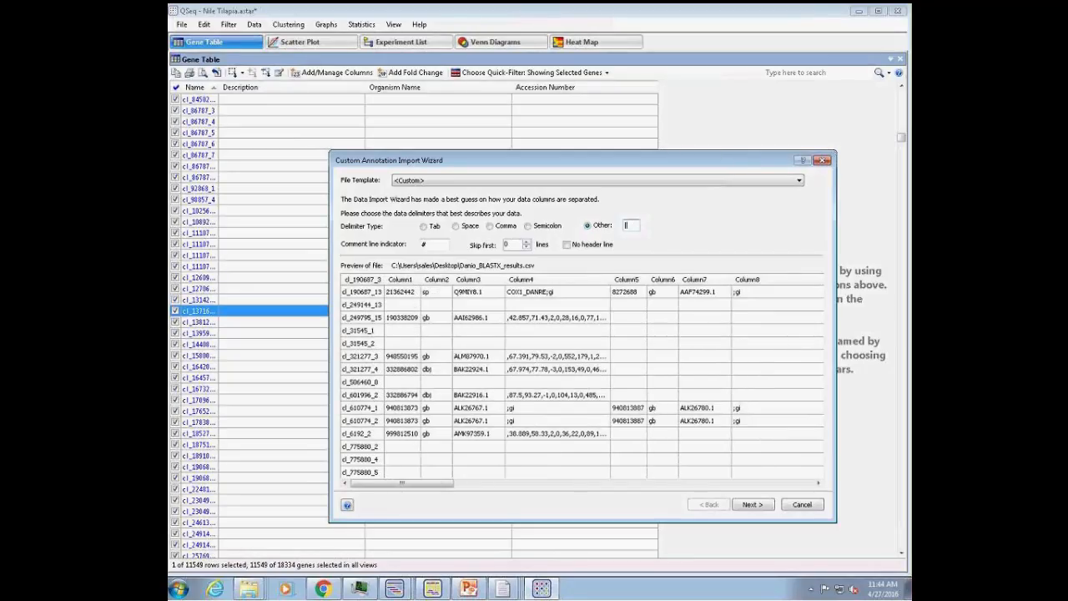
pyautogui.moveTo(576, 162); pyautogui.dragTo(520, 113)
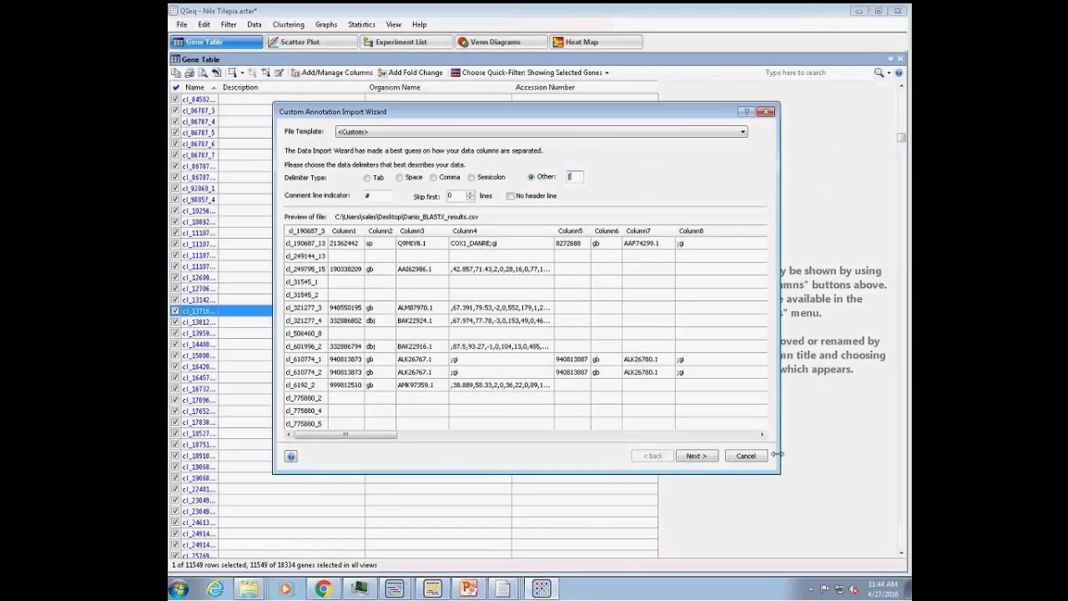
pyautogui.moveTo(779, 473); pyautogui.dragTo(835, 510)
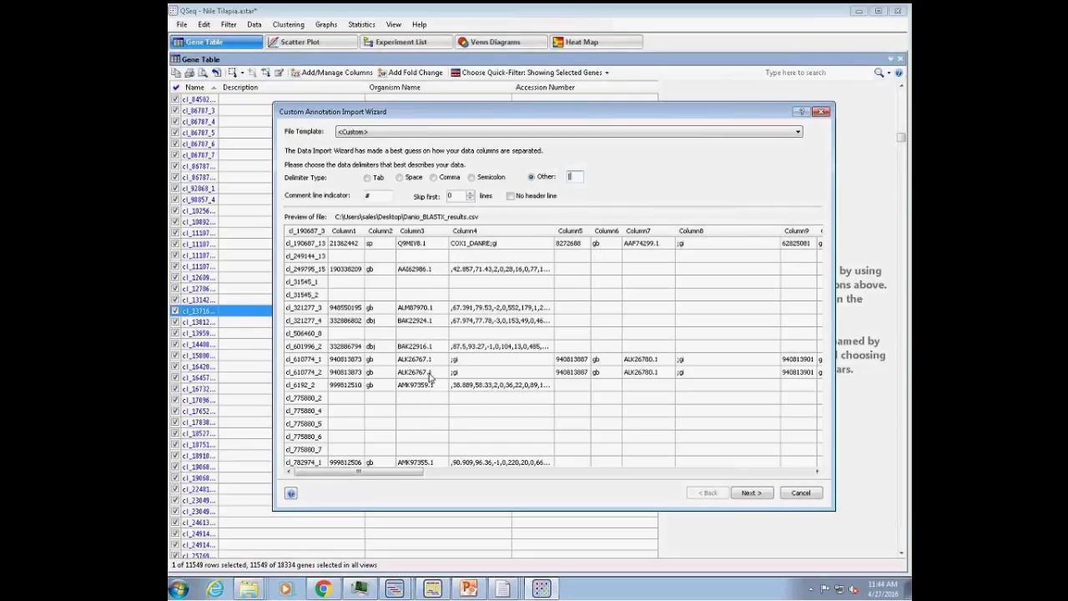
# Step: Assign Gene ID to the cl_ transcript column and Description to the first accession number column, and finish the annotation import
pyautogui.click(767, 496)
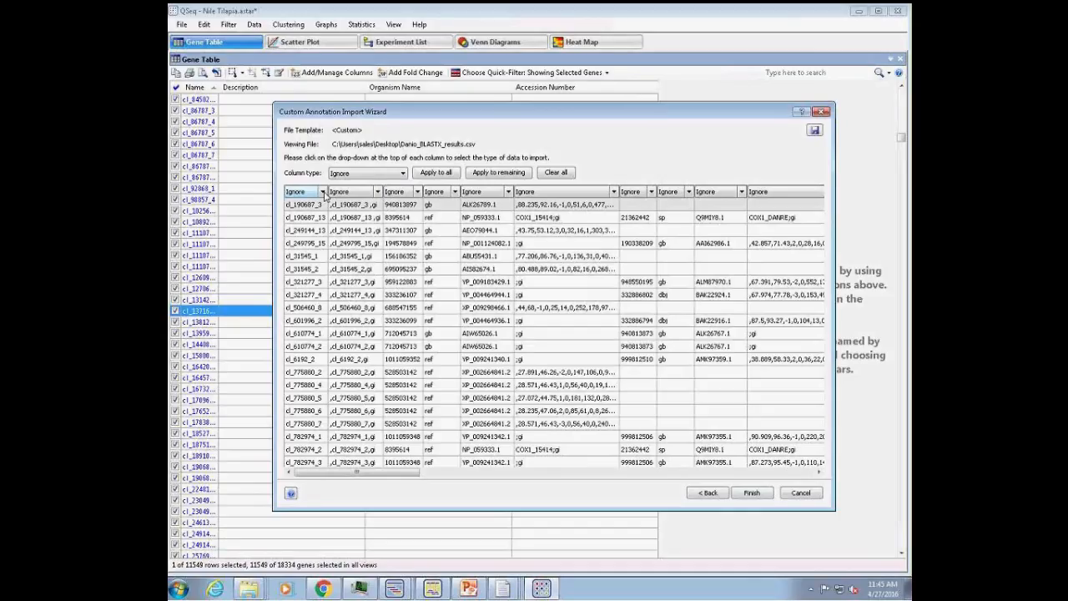
pyautogui.click(323, 193)
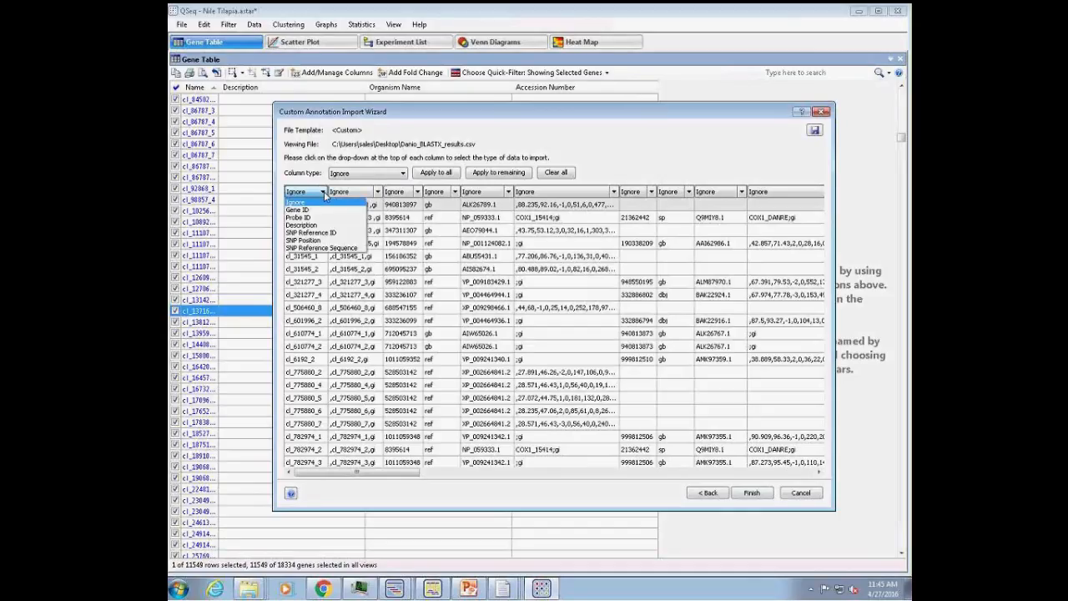
pyautogui.click(305, 211)
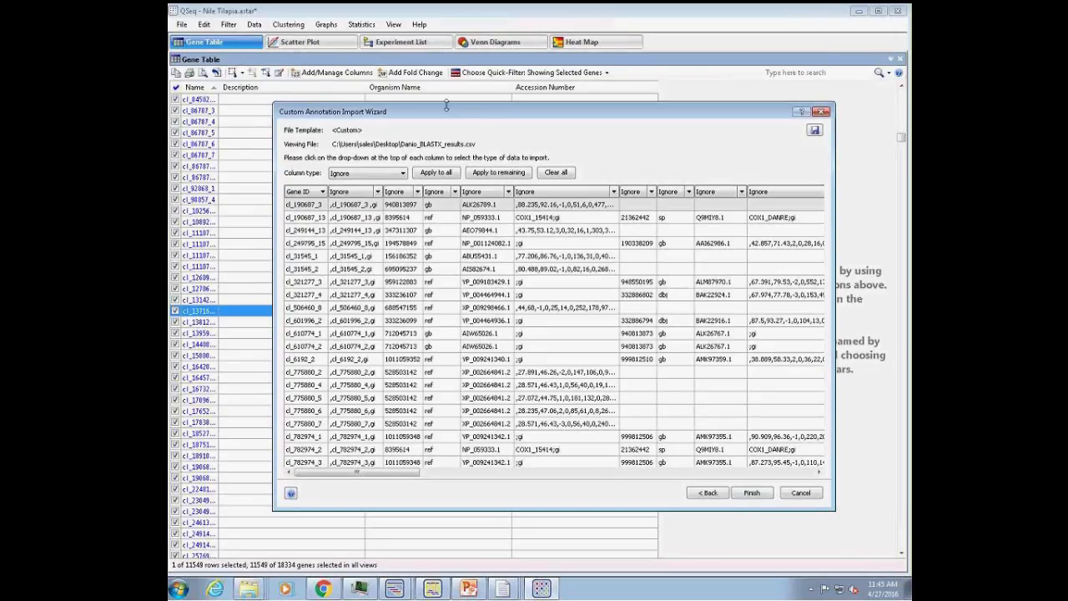
pyautogui.moveTo(465, 115); pyautogui.dragTo(556, 109)
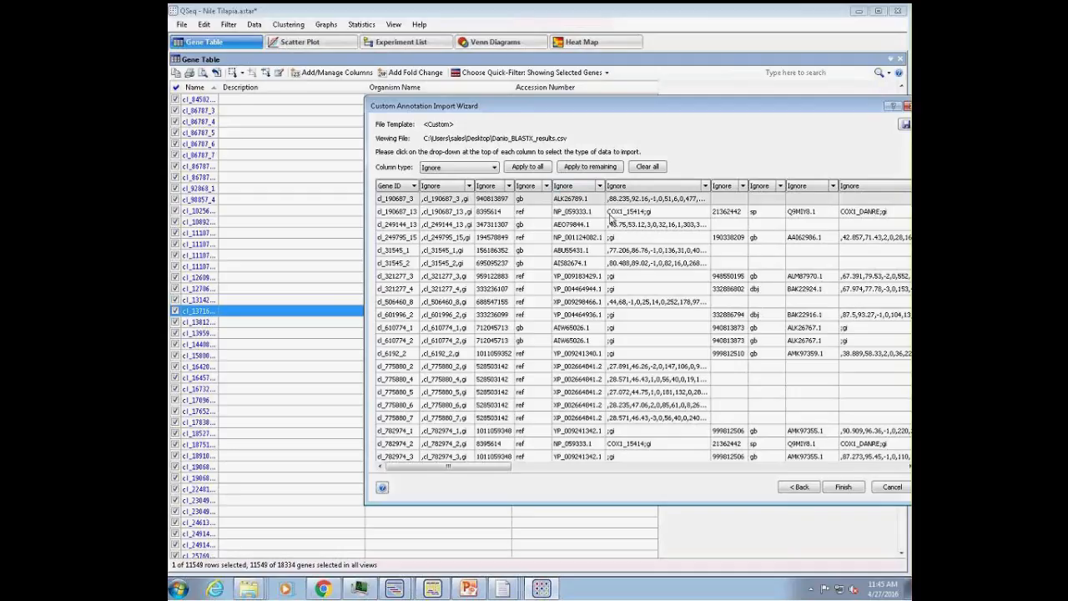
pyautogui.click(599, 185)
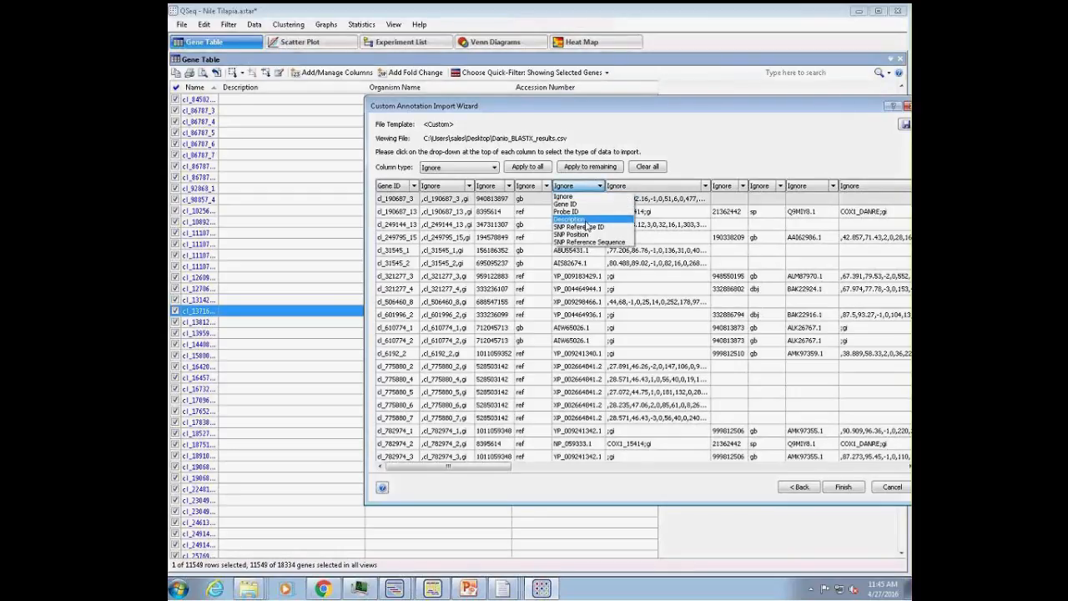
pyautogui.click(576, 219)
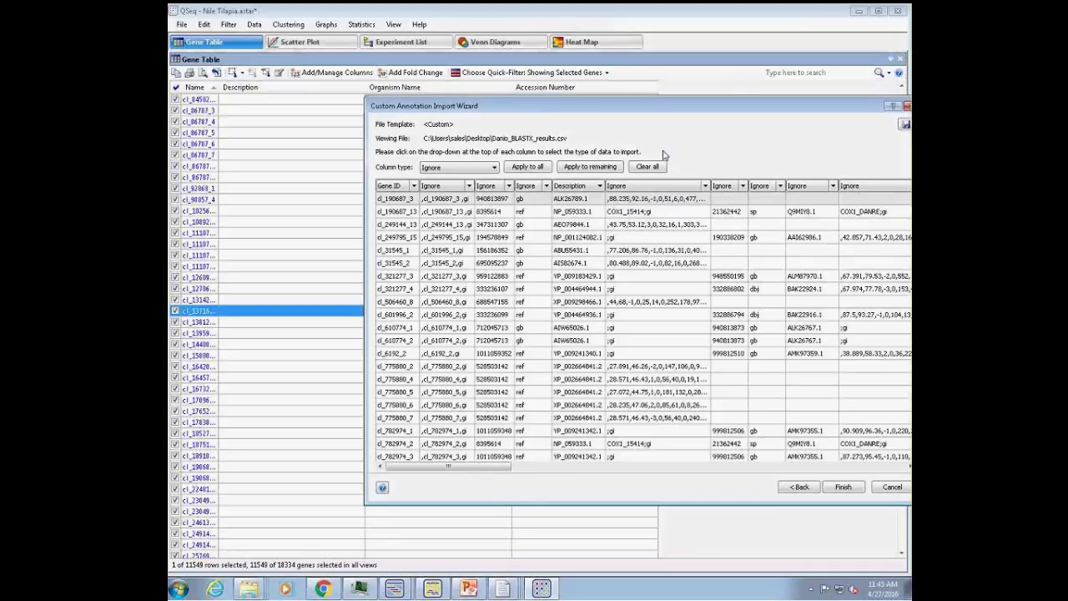
pyautogui.click(843, 488)
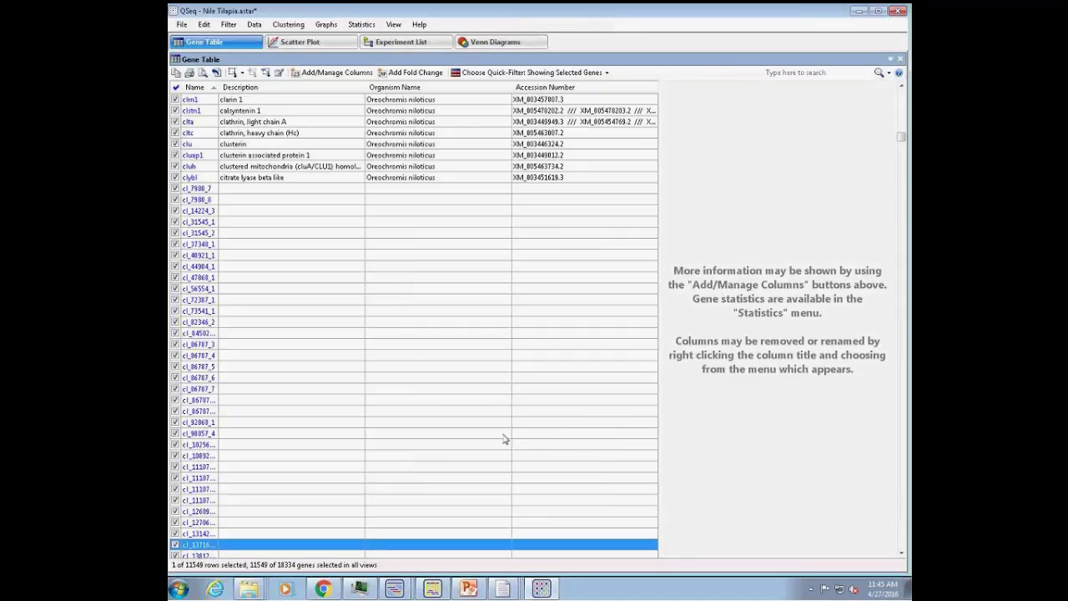
# Step: Add the imported ALK26789.1 annotation column to the Gene Table
pyautogui.click(327, 80)
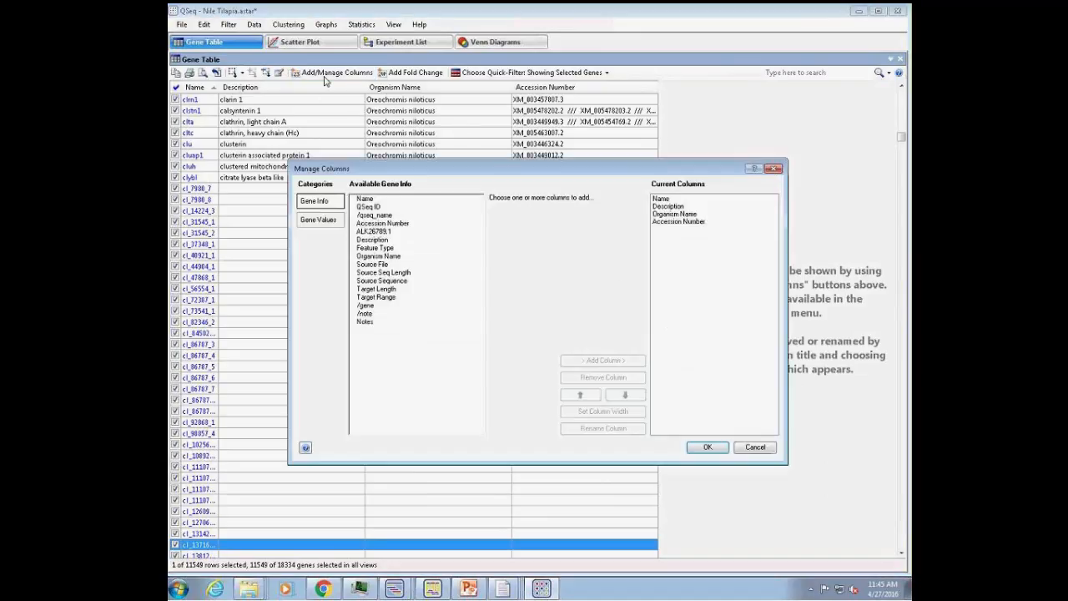
pyautogui.click(373, 232)
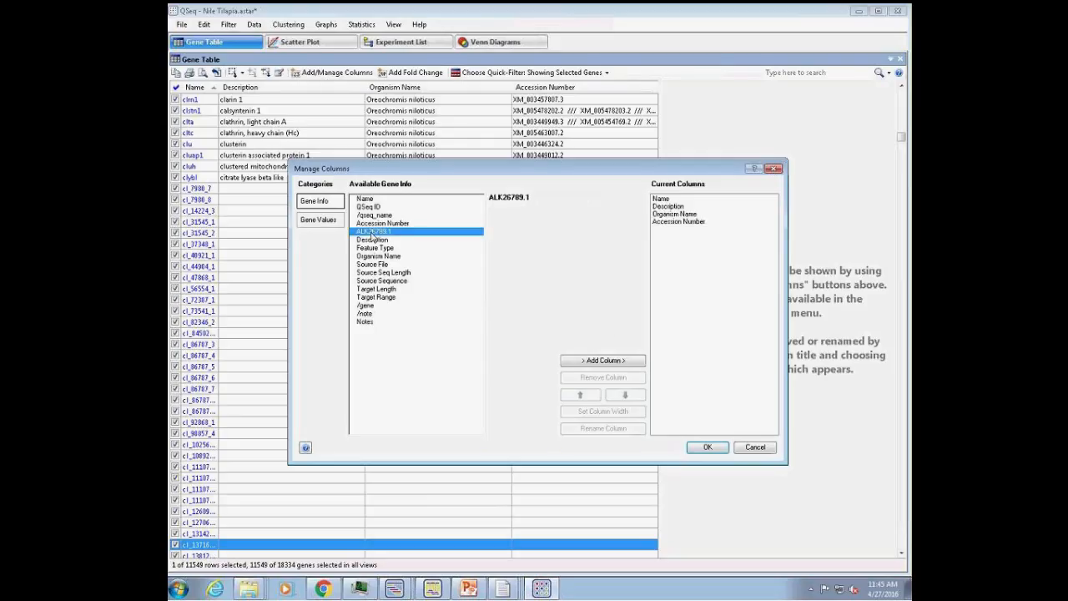
pyautogui.click(604, 364)
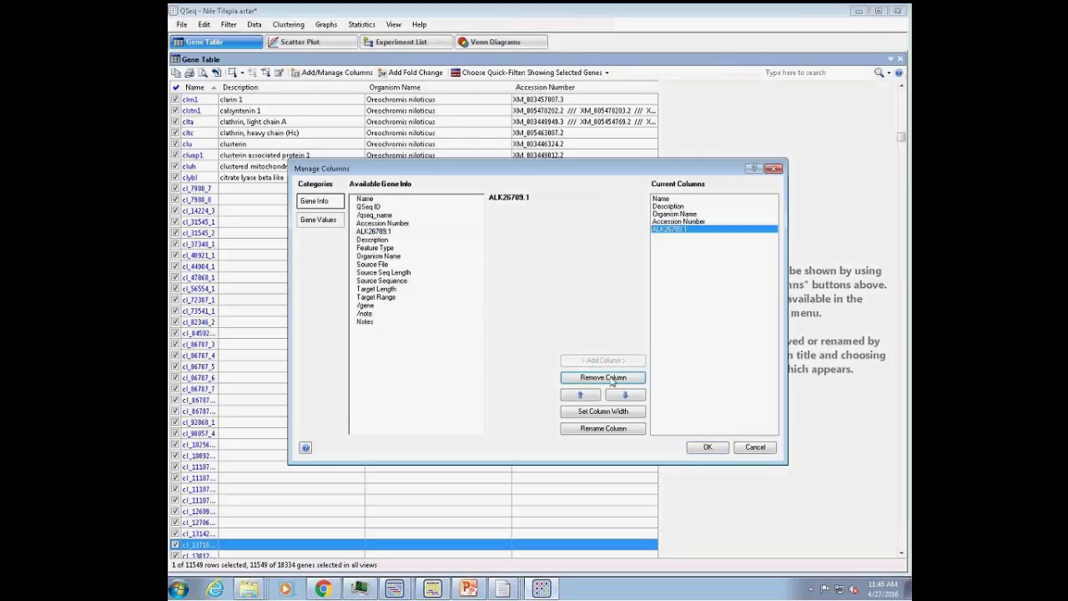
pyautogui.click(707, 447)
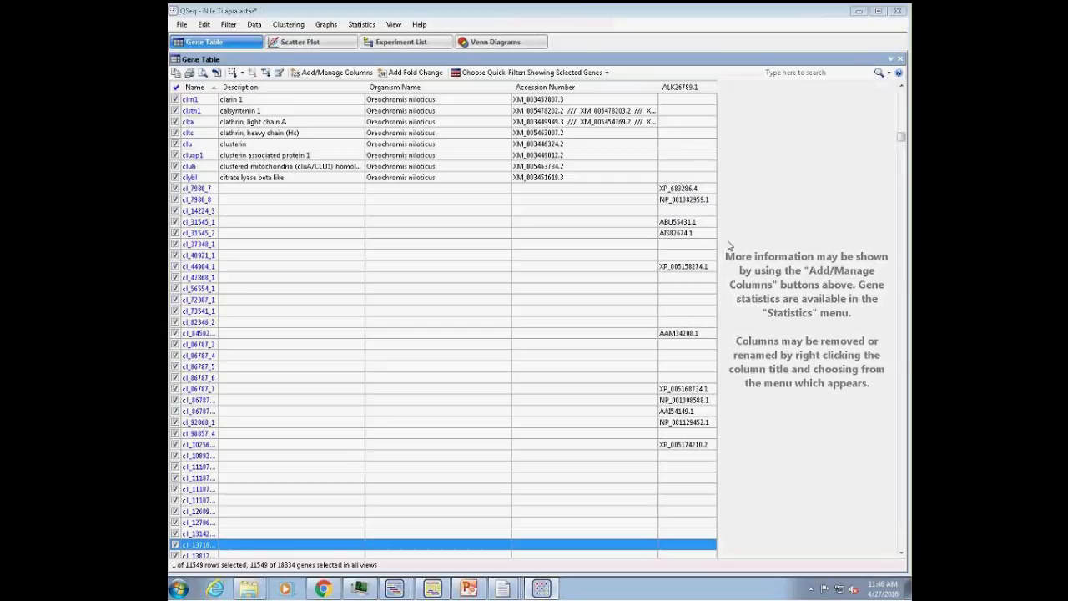
# Step: Reorder the Gene Table columns so that ALK26789.1 comes directly after Name
pyautogui.click(333, 74)
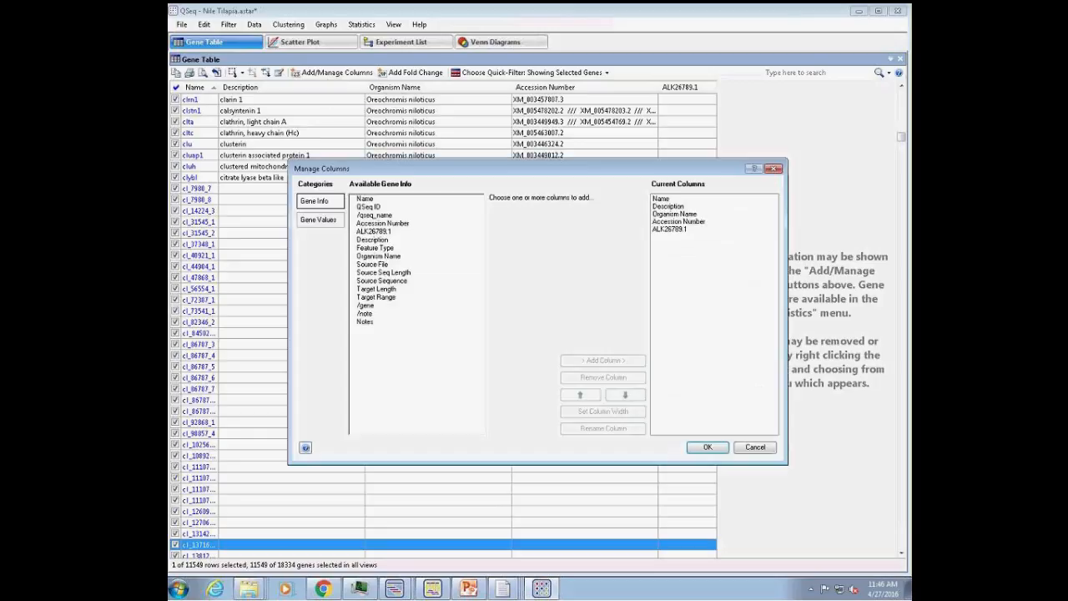
pyautogui.click(668, 232)
pyautogui.click(591, 398)
pyautogui.click(593, 399)
pyautogui.click(593, 400)
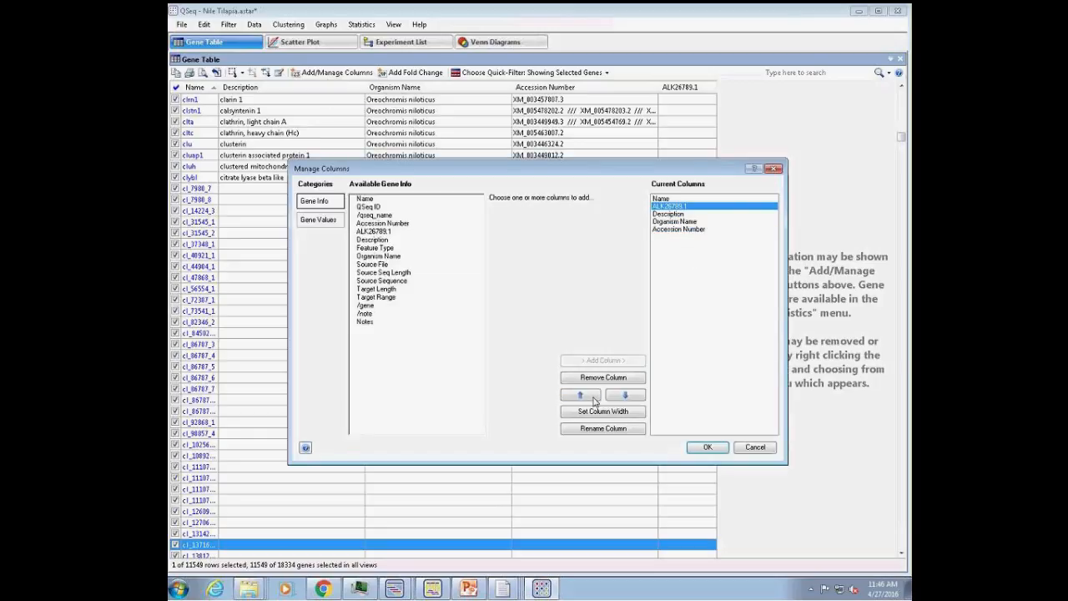
pyautogui.click(707, 447)
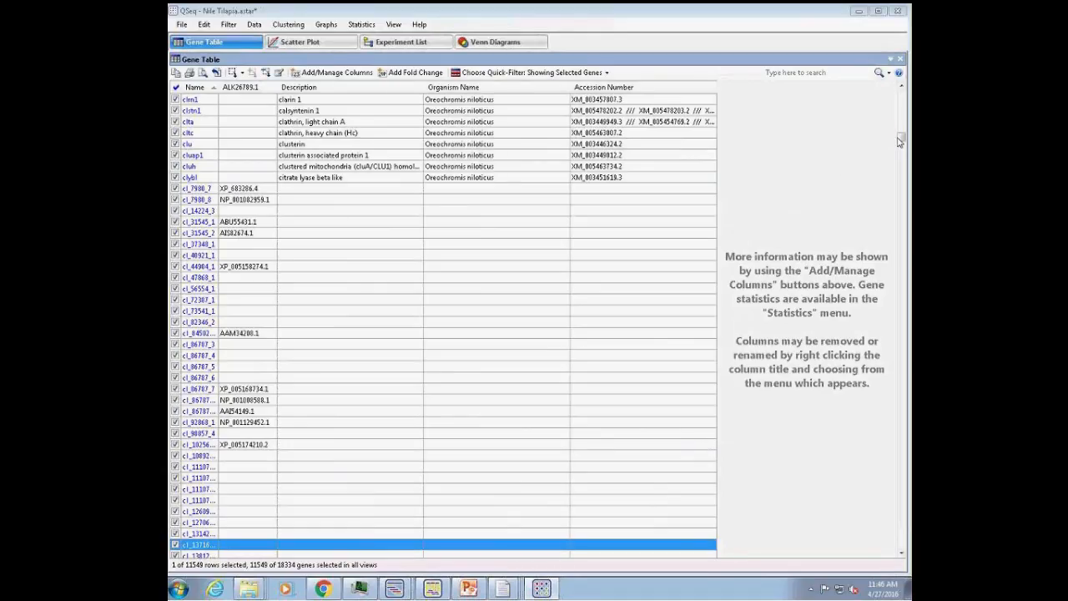
# Step: Examine the imported ALK26789.1 accession numbers listed for the novel cl_ transcripts in the Gene Table
pyautogui.click(902, 553)
pyautogui.click(901, 553)
pyautogui.click(902, 553)
pyautogui.click(902, 553)
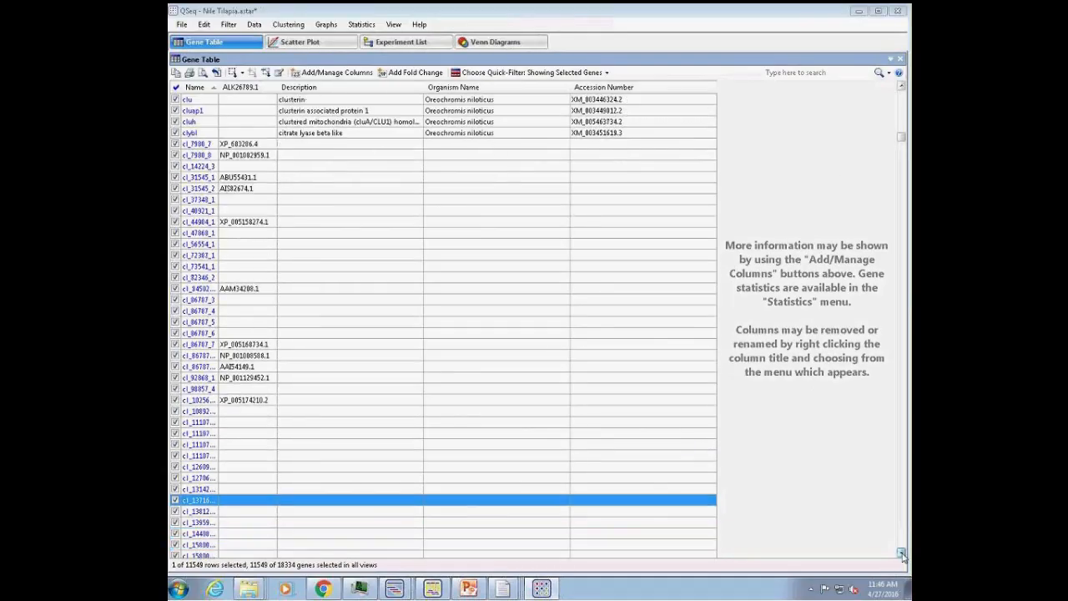
pyautogui.click(901, 554)
pyautogui.click(901, 553)
pyautogui.click(901, 554)
pyautogui.click(901, 554)
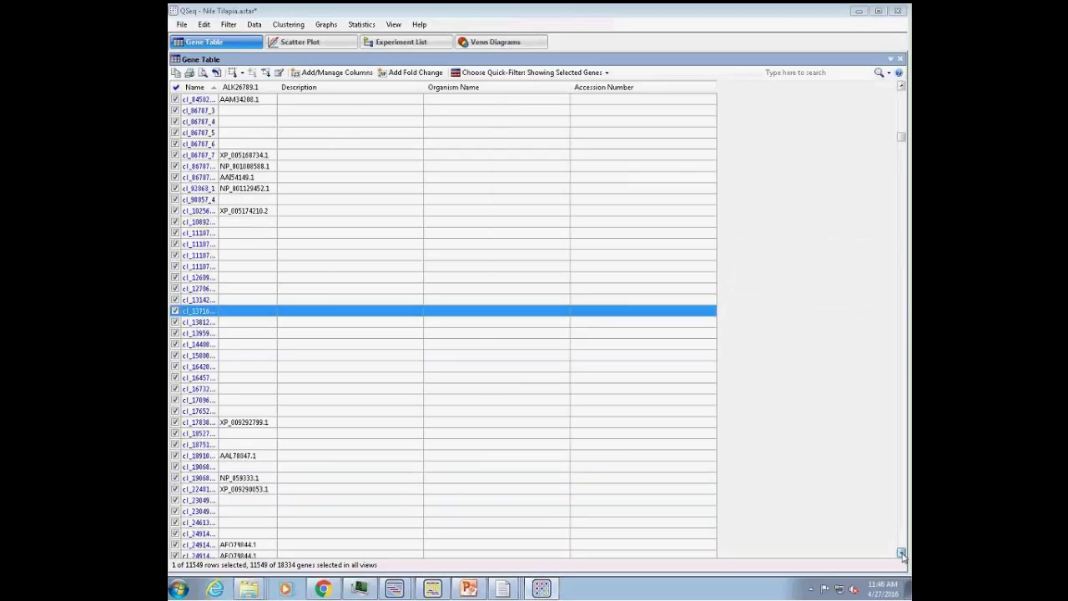
pyautogui.click(901, 554)
pyautogui.click(901, 553)
pyautogui.click(901, 553)
pyautogui.click(902, 554)
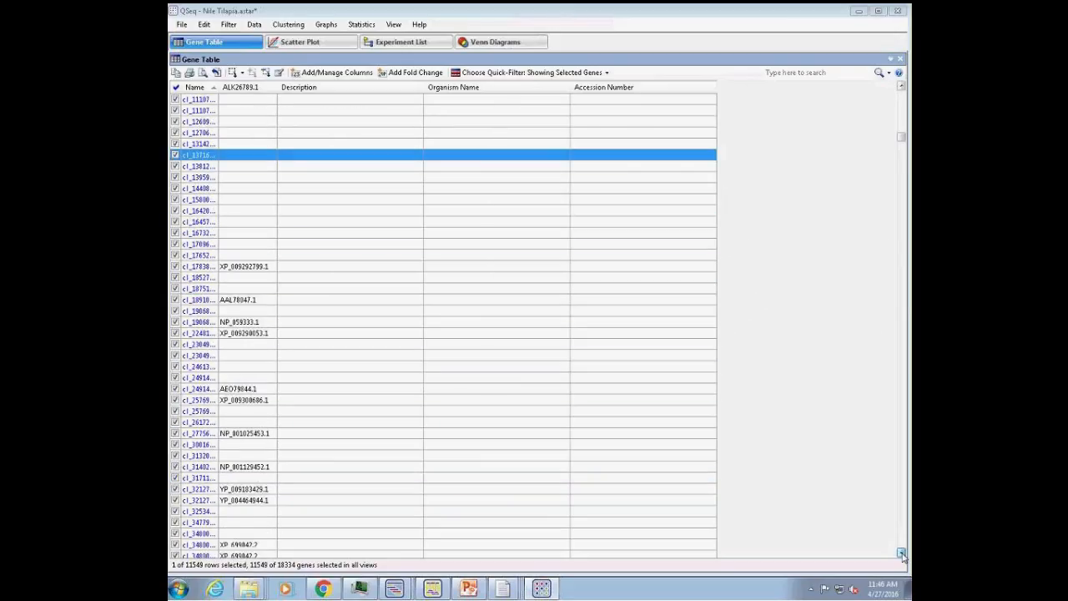
pyautogui.click(901, 554)
pyautogui.click(901, 553)
pyautogui.click(901, 553)
pyautogui.click(902, 553)
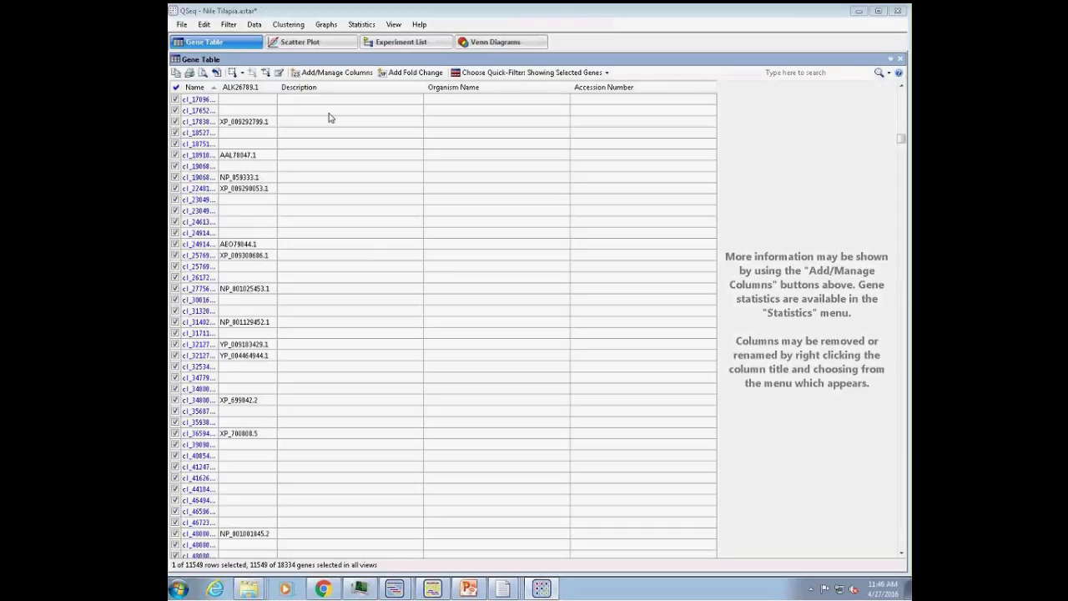
# Step: Minimize the QSeq project and switch to the Non-model RNAseq_KMedits.pptx presentation in PowerPoint
pyautogui.click(862, 15)
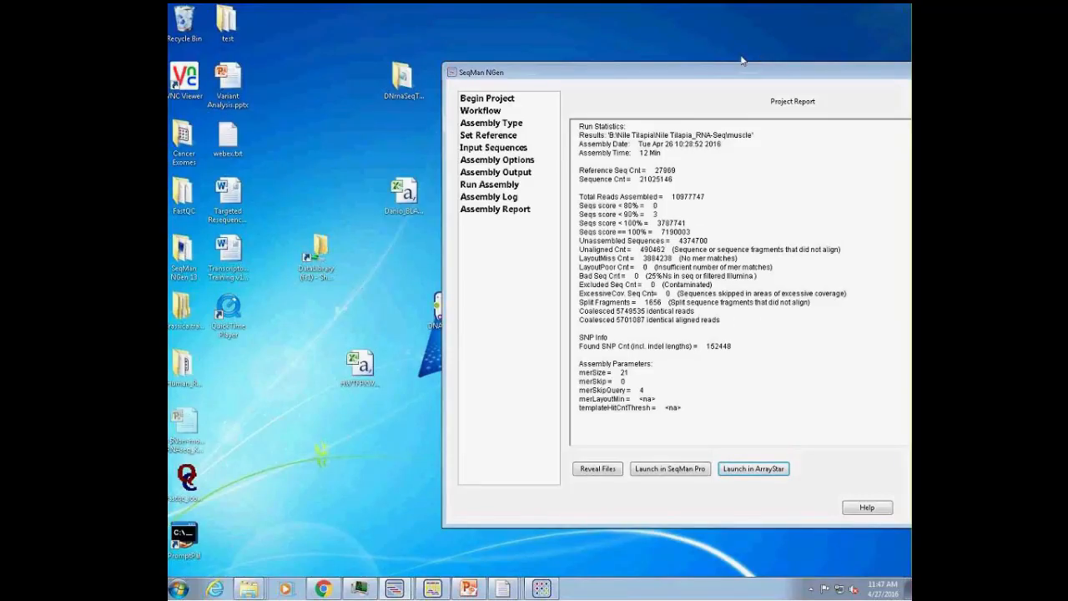
pyautogui.click(468, 588)
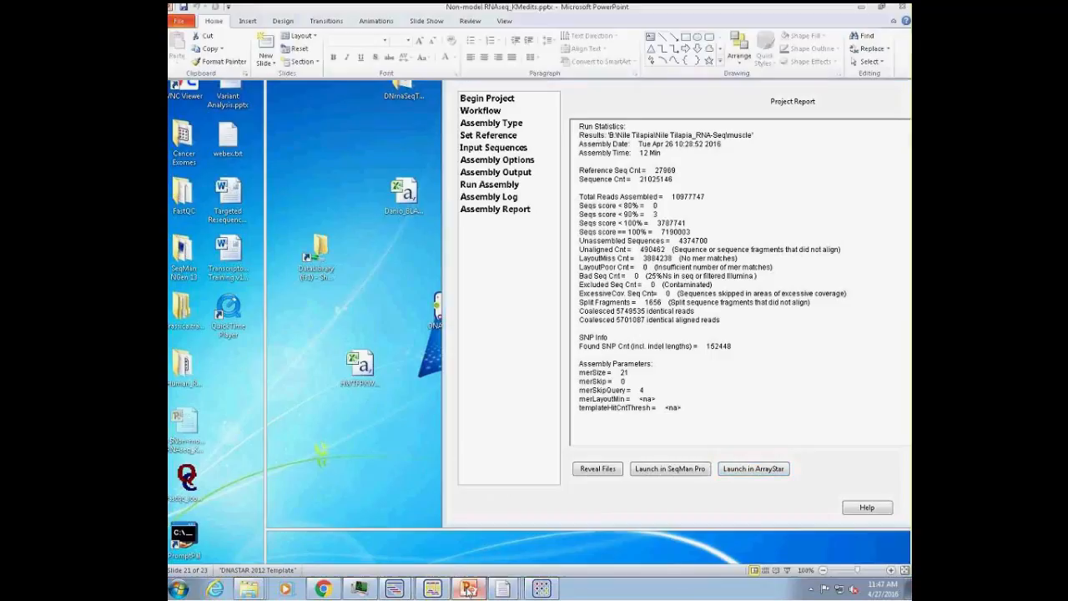
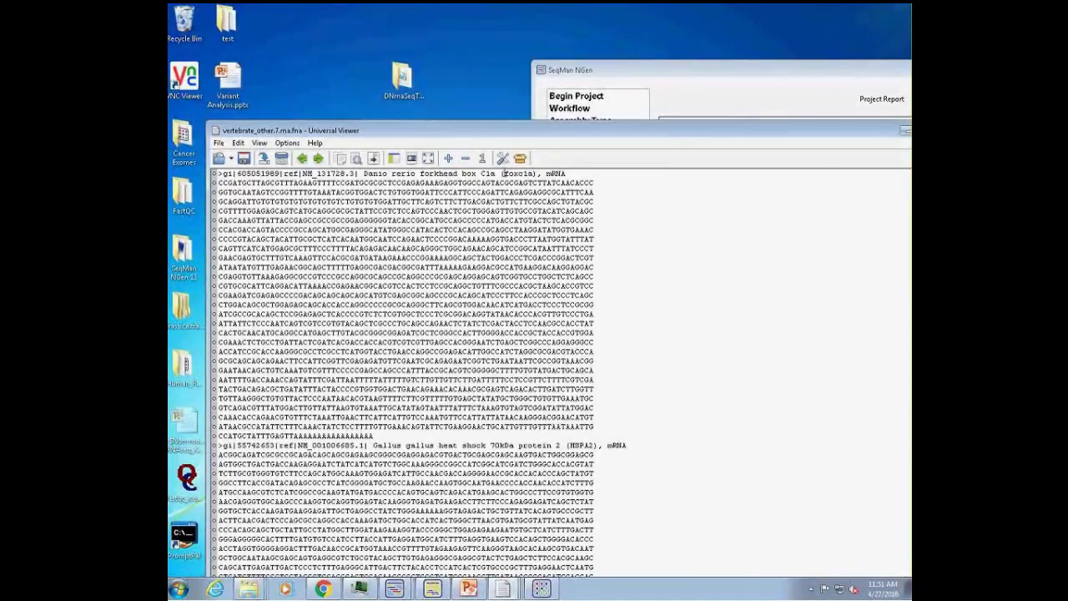
# Step: Highlight the foxc1a gene name, the NM_131728.3 accession and the full header line of the first Danio rerio sequence in vertebrate_other.7.rna.fna
pyautogui.moveTo(504, 173); pyautogui.dragTo(534, 172)
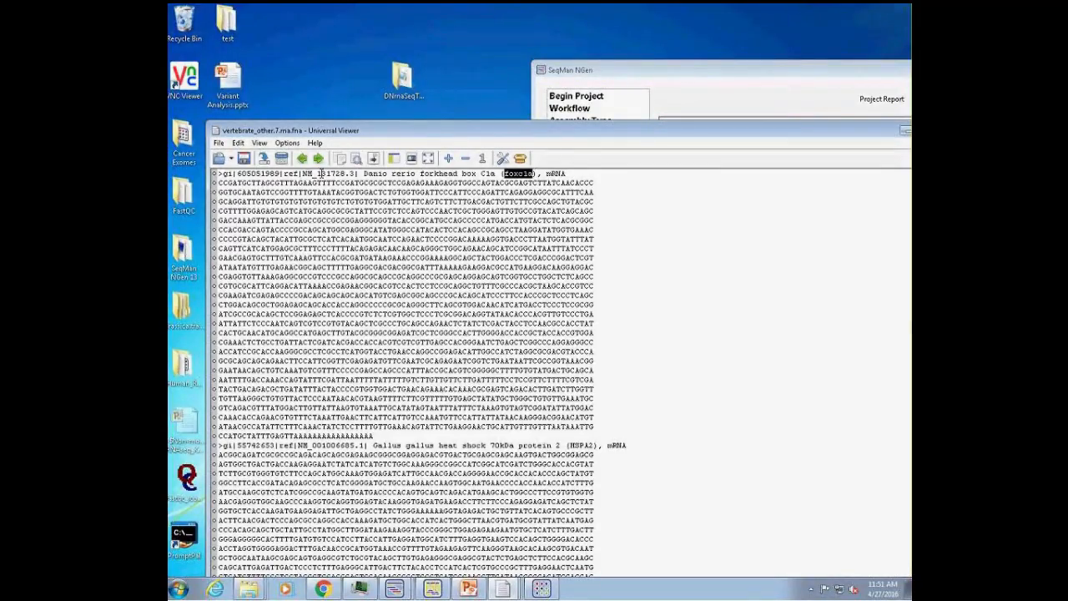
pyautogui.moveTo(303, 173); pyautogui.dragTo(356, 173)
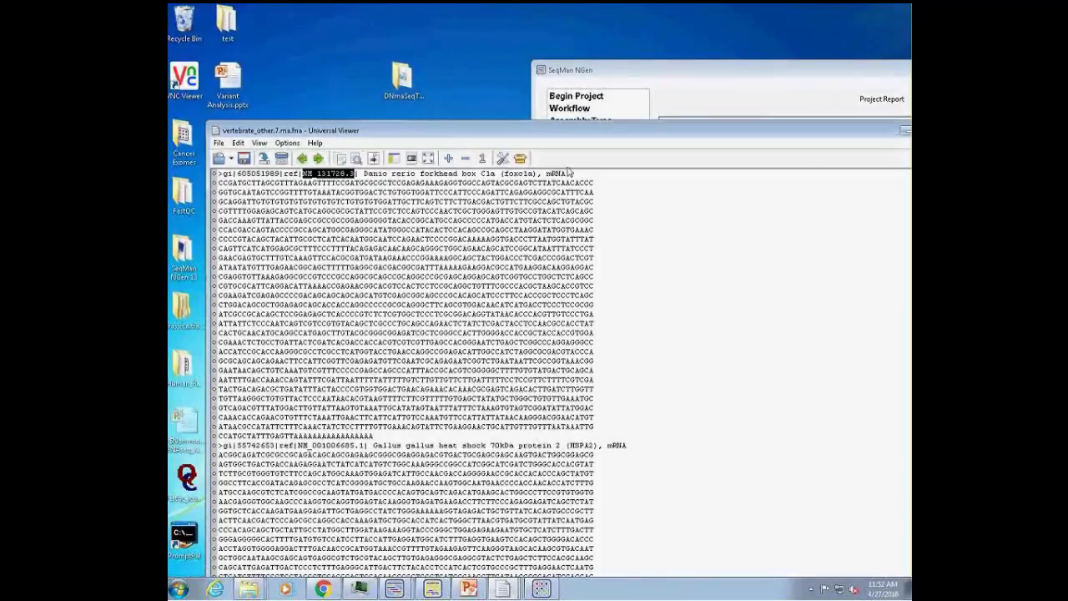
pyautogui.moveTo(567, 173); pyautogui.dragTo(216, 173)
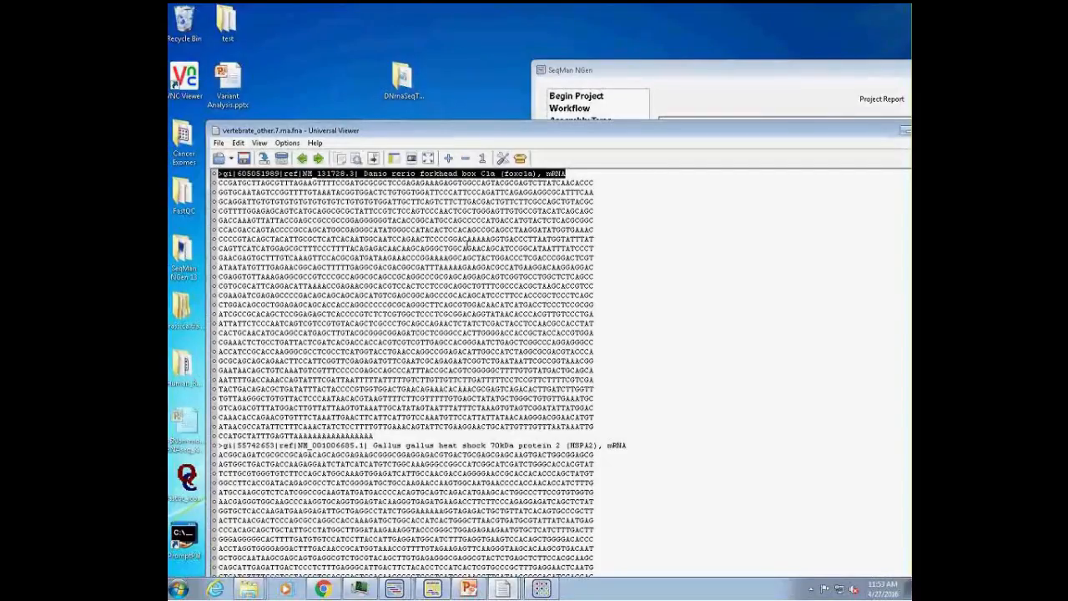
# Step: Reposition the Universal Viewer window showing vertebrate_other.7.rna.fna and minimize it
pyautogui.moveTo(573, 134); pyautogui.dragTo(559, 97)
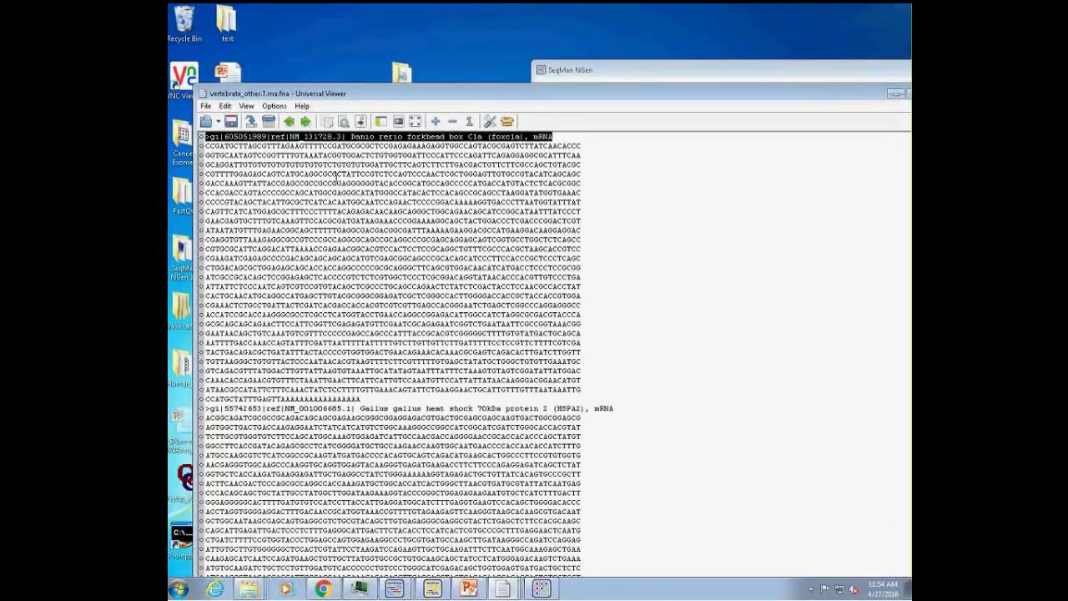
pyautogui.moveTo(820, 95); pyautogui.dragTo(759, 102)
pyautogui.click(833, 101)
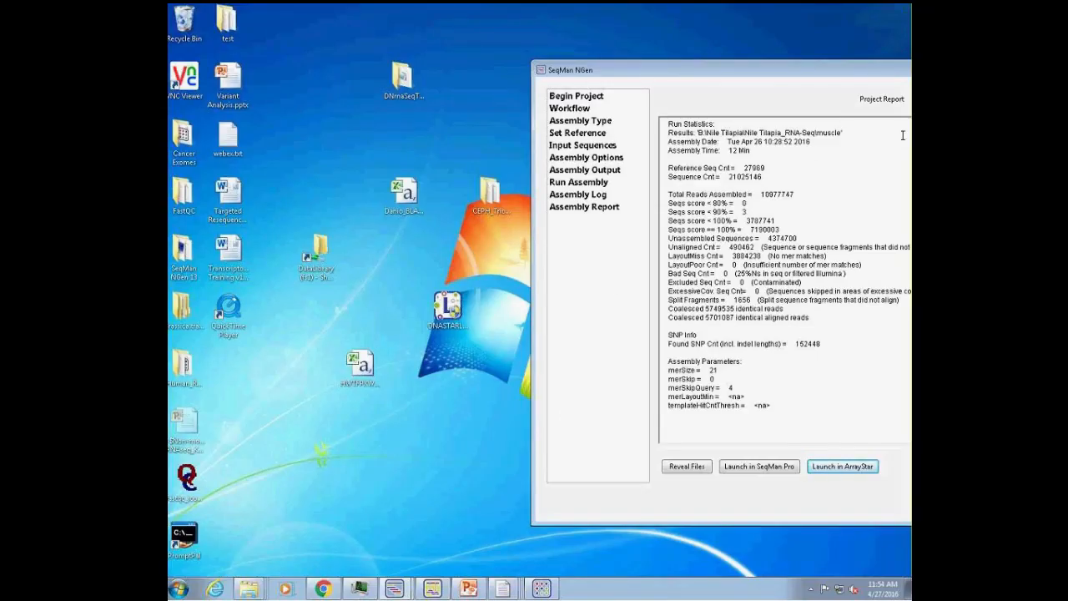
# Step: Bring the SeqMan NGen window fully into view, narrow it, and review the eye sample's Project Report and the Assembly Log
pyautogui.moveTo(740, 72); pyautogui.dragTo(502, 54)
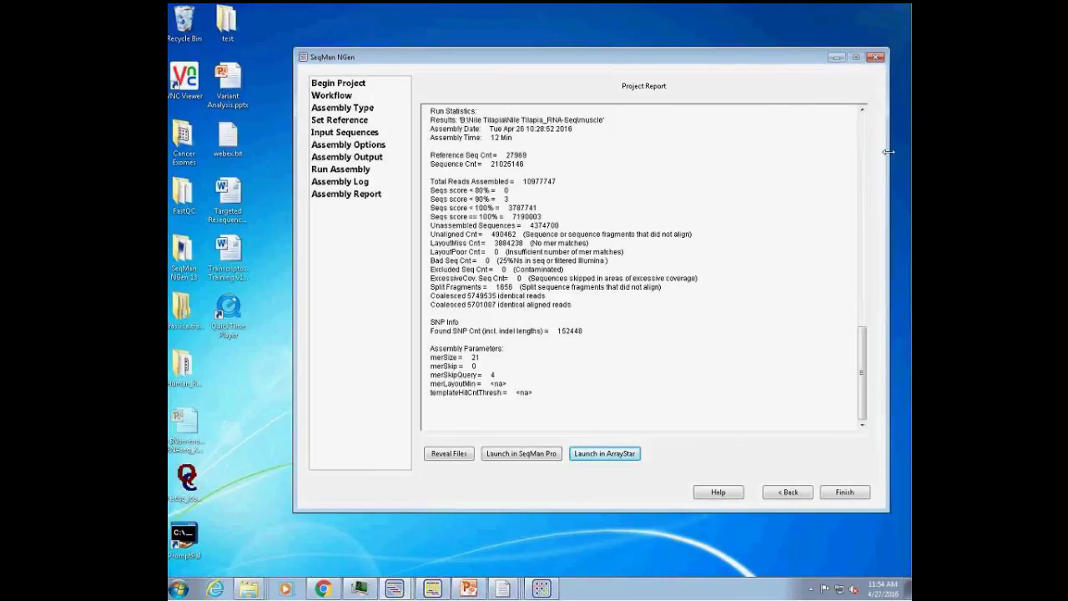
pyautogui.moveTo(888, 153); pyautogui.dragTo(785, 159)
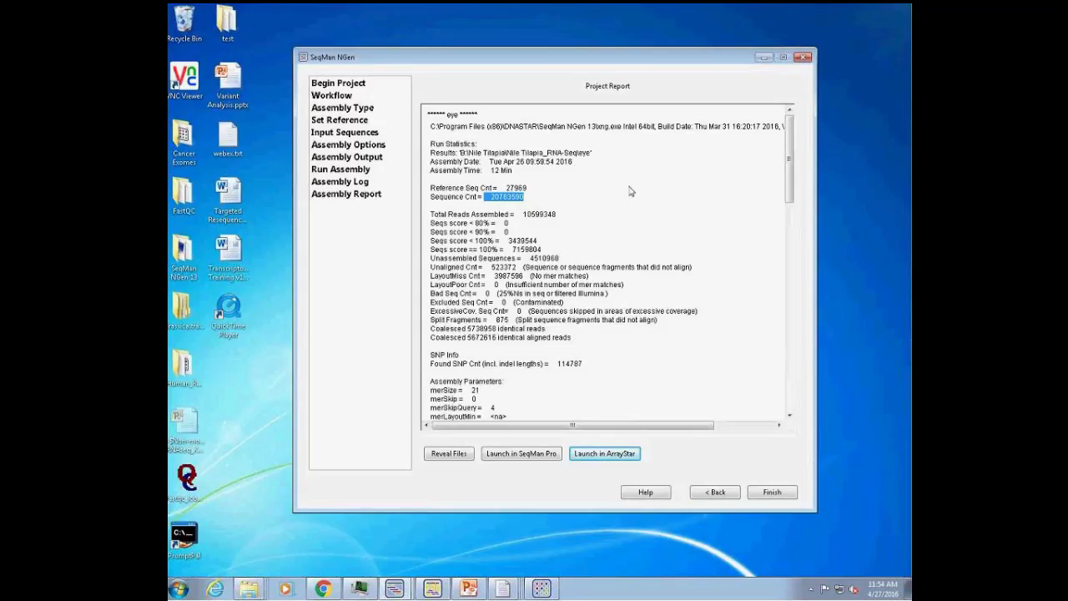
pyautogui.click(714, 493)
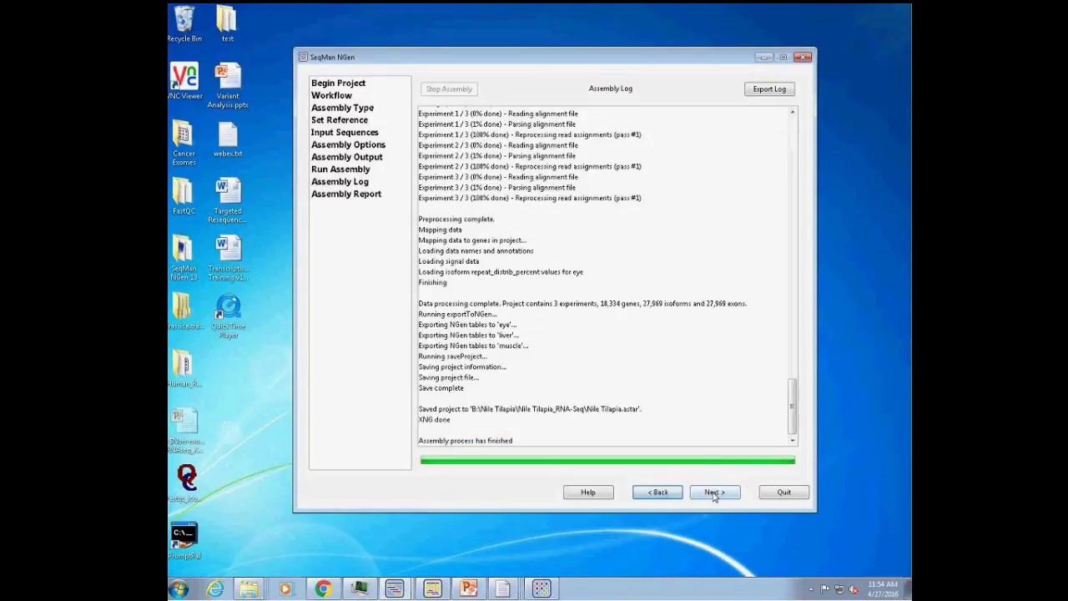
pyautogui.click(719, 493)
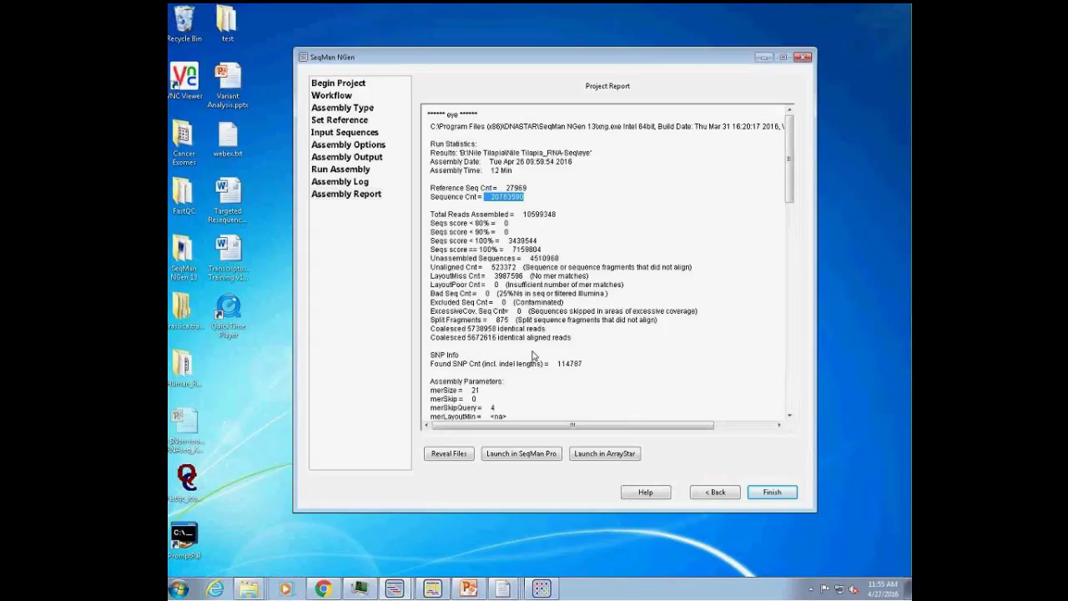
pyautogui.click(614, 13)
pyautogui.moveTo(824, 288); pyautogui.dragTo(850, 554)
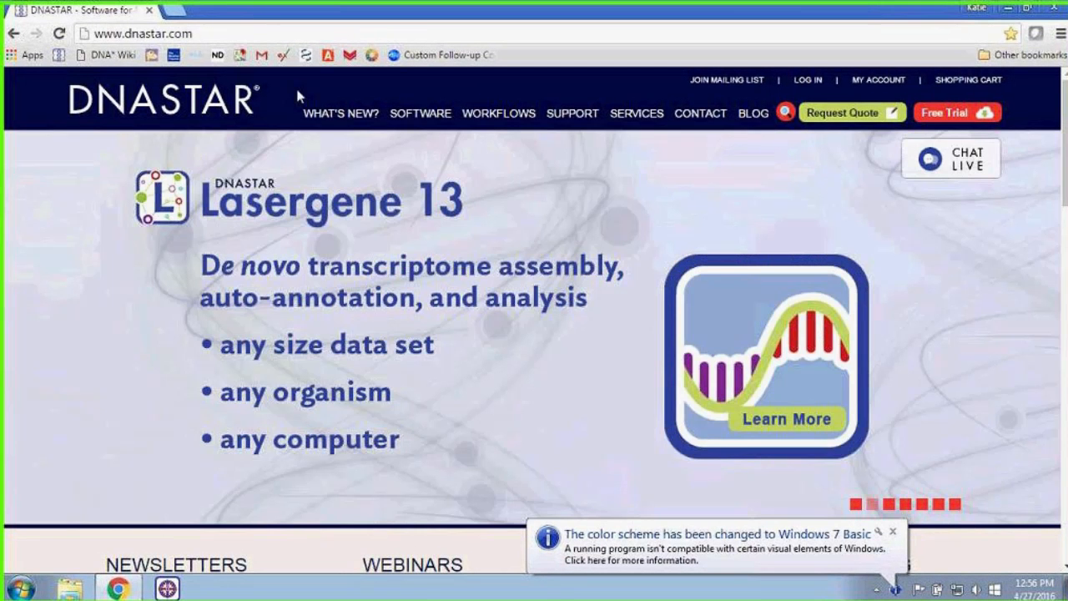
# Step: Dismiss the color scheme notification and open the RNA-Seq for Non-Model Organisms webinar link from the DNASTAR home page
pyautogui.click(892, 532)
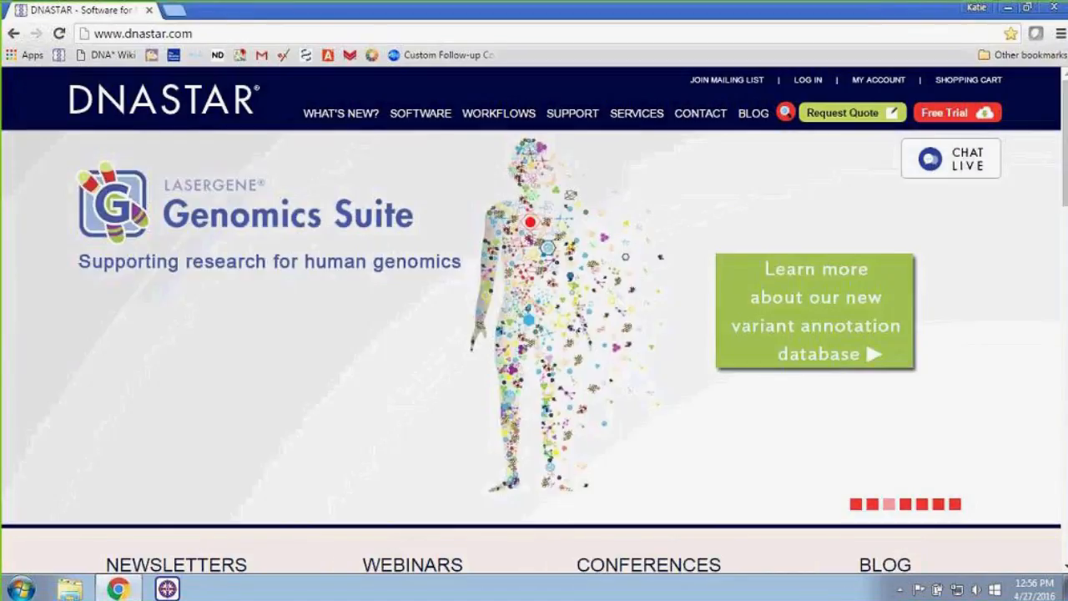
pyautogui.scroll(-3, 689, 438)
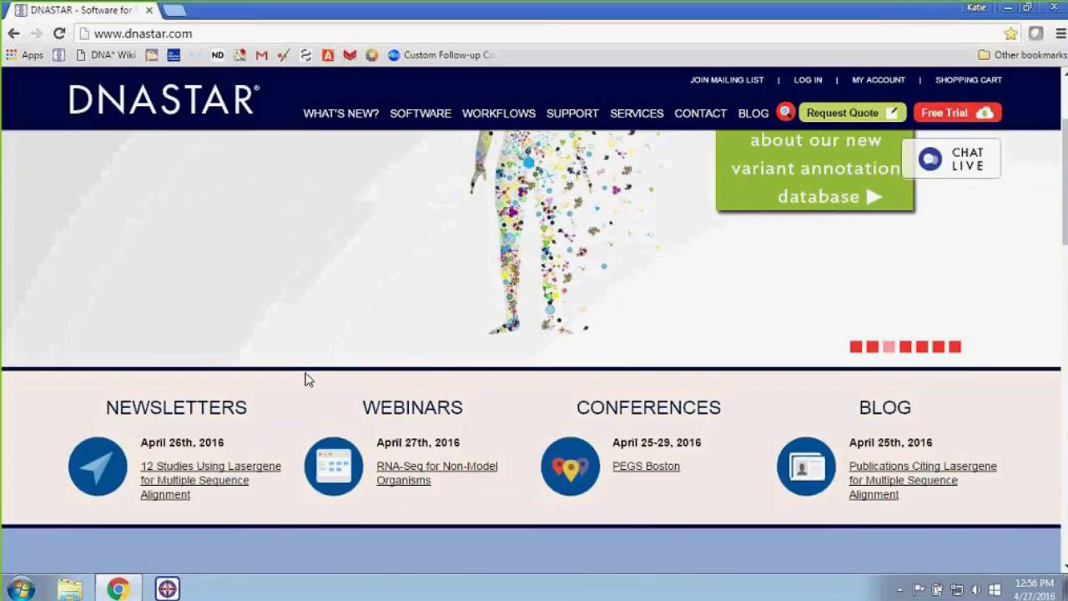
pyautogui.click(424, 484)
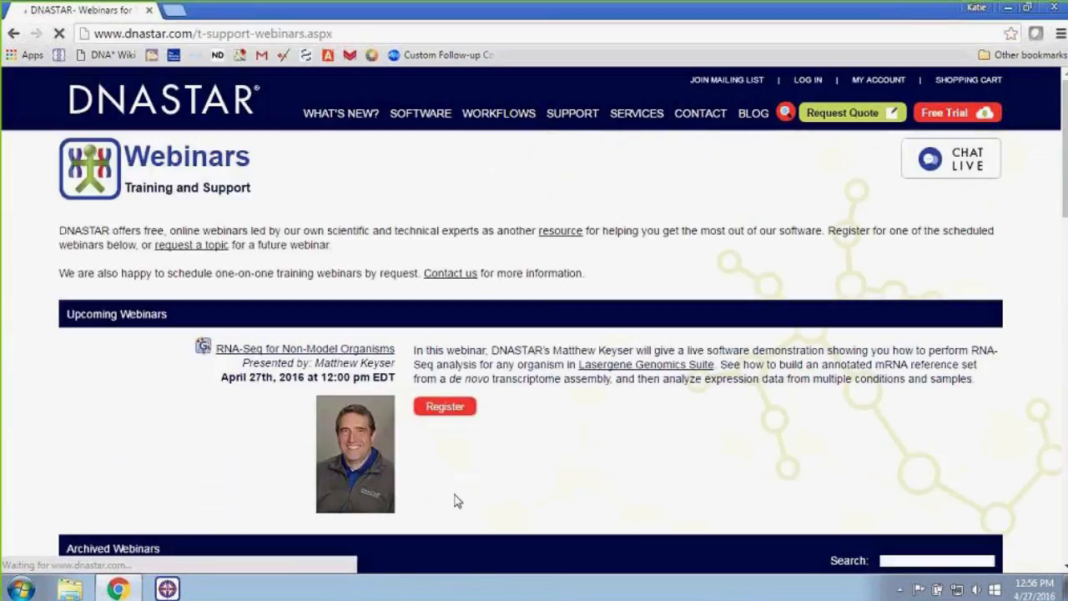
# Step: Look through the archived Next-Gen Sequencing webinars and display the DNASTAR site's Support resources
pyautogui.scroll(-4, 468, 506)
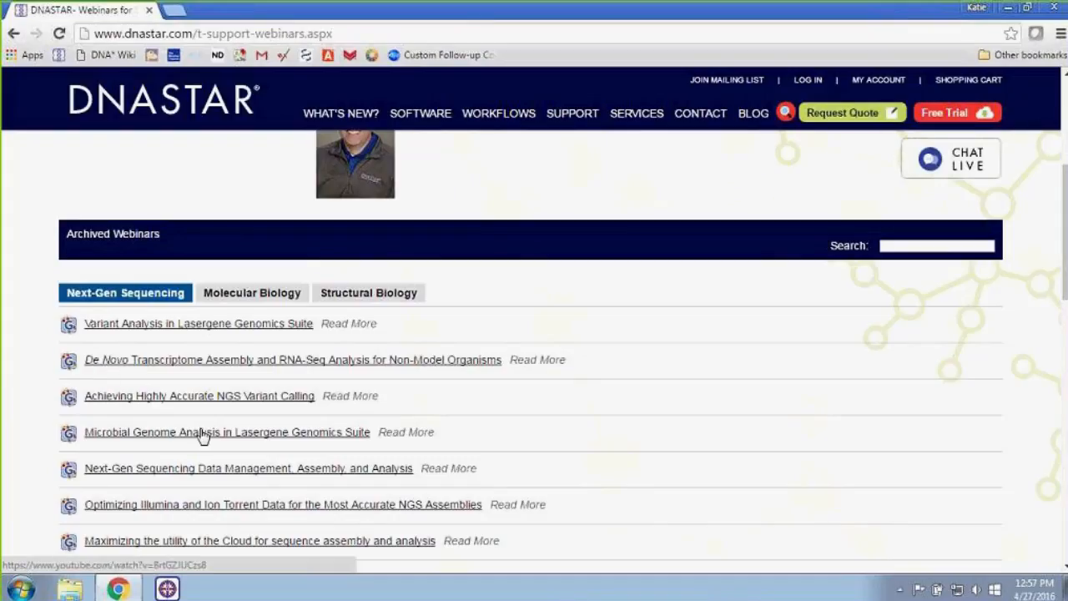
pyautogui.scroll(2, 205, 435)
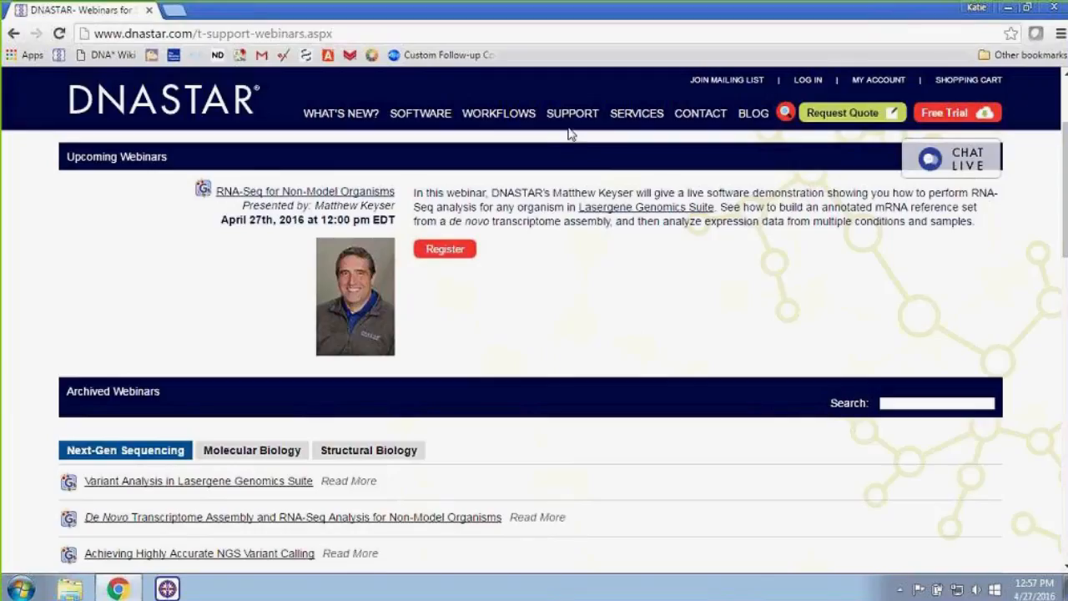
pyautogui.moveTo(574, 110)
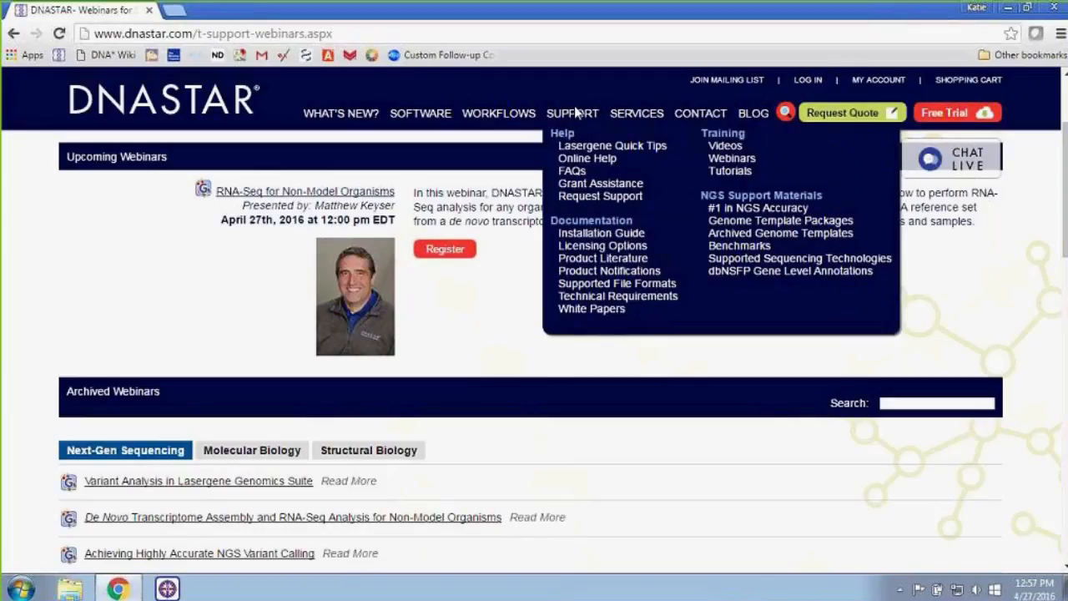